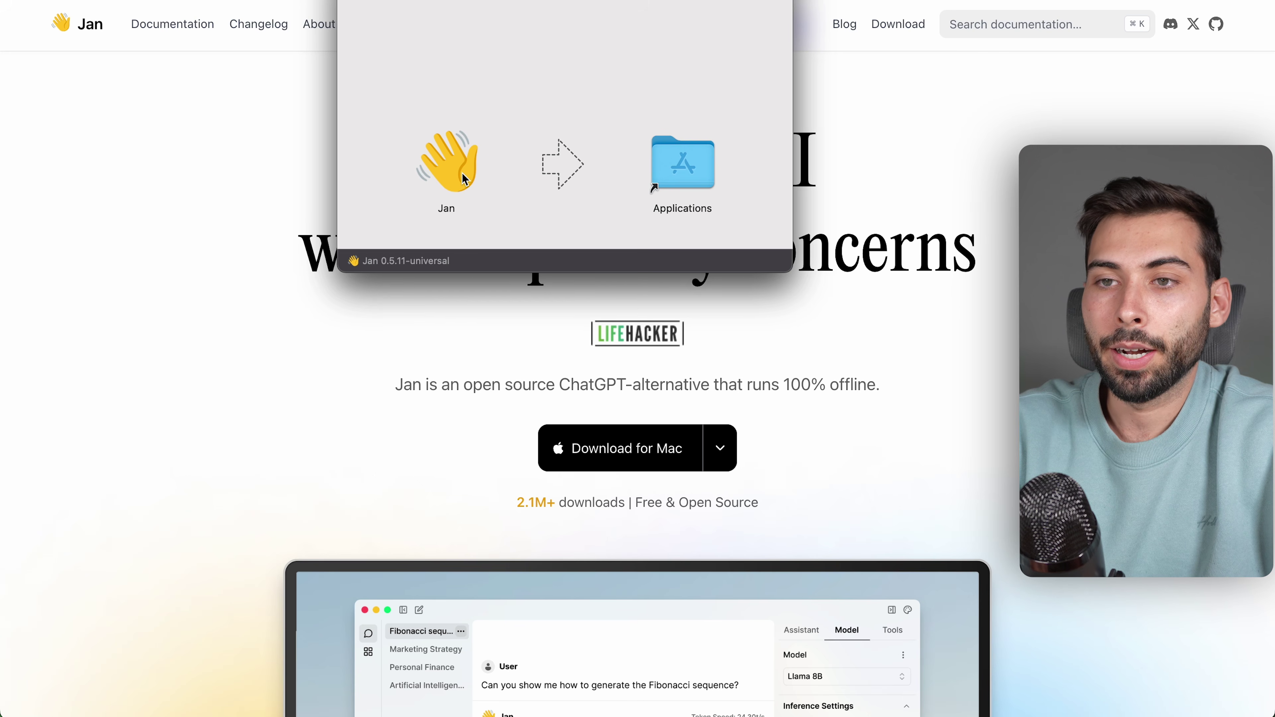
# - Install Jan into the Applications folder and approve opening the downloaded app
pyautogui.moveTo(447, 160); pyautogui.dragTo(683, 173)
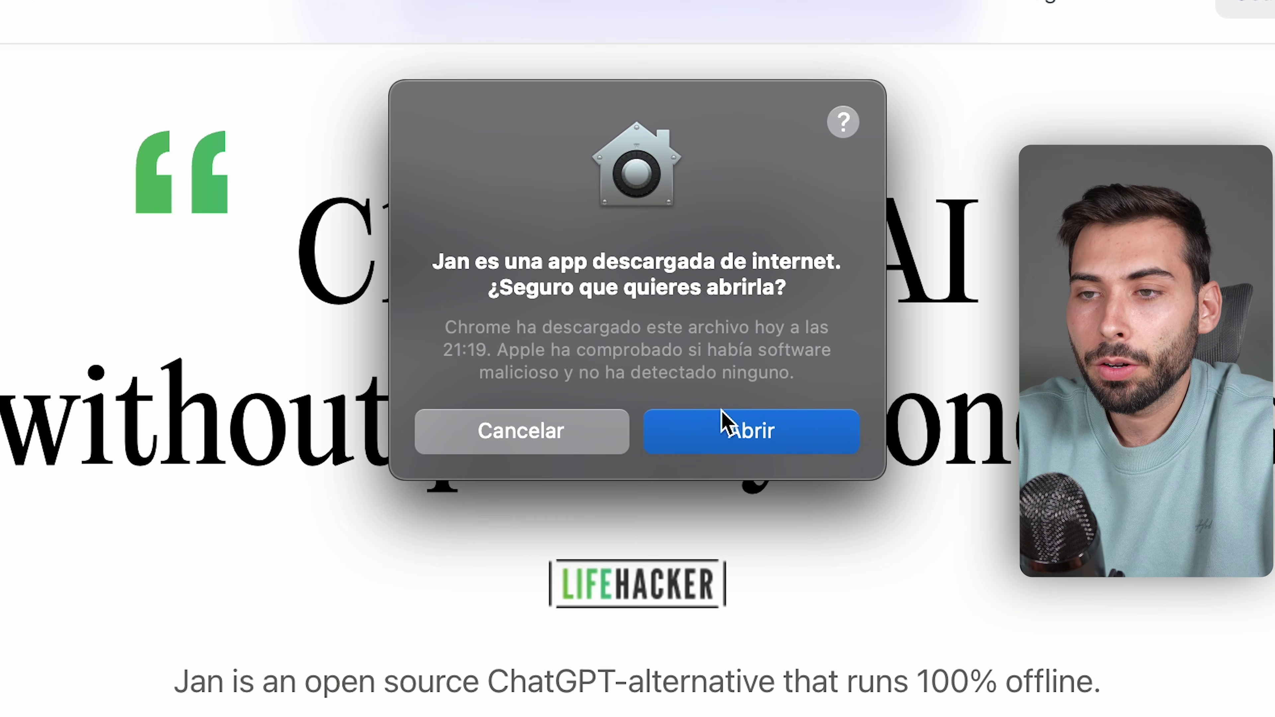
pyautogui.click(692, 257)
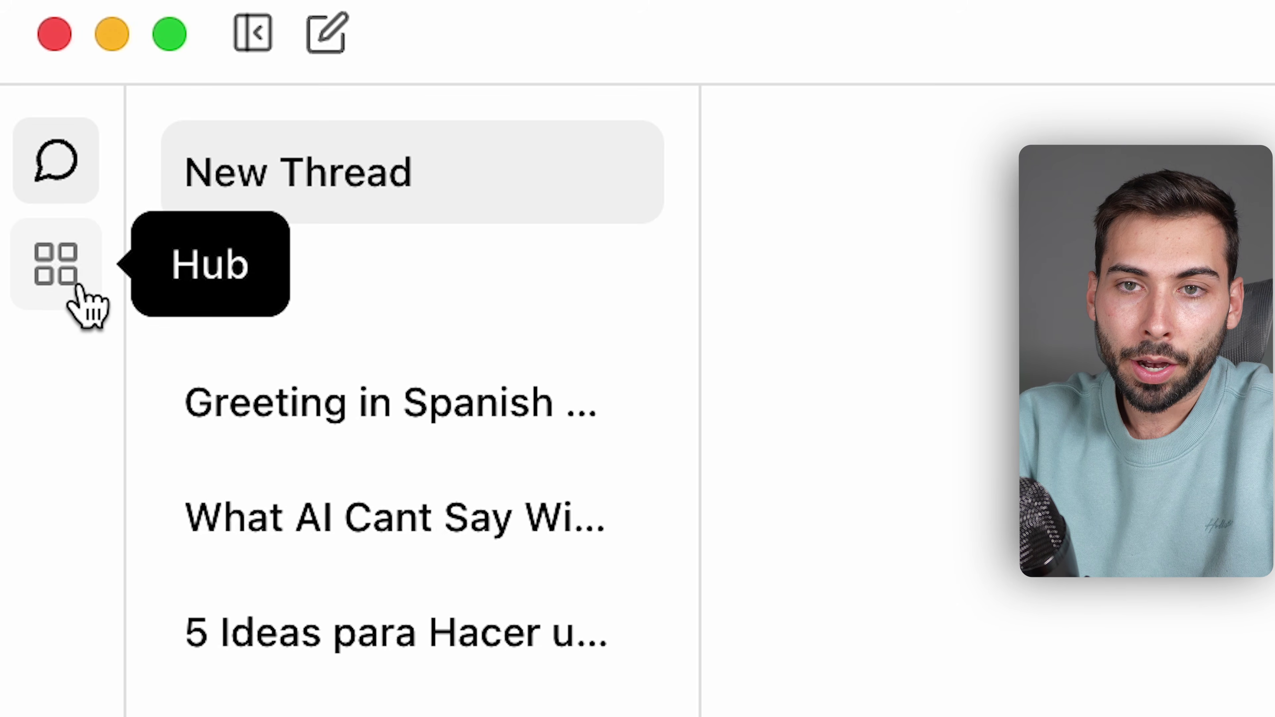
# - Open the model Hub and examine the available local and cloud models, their sizes and device compatibility labels
pyautogui.click(78, 288)
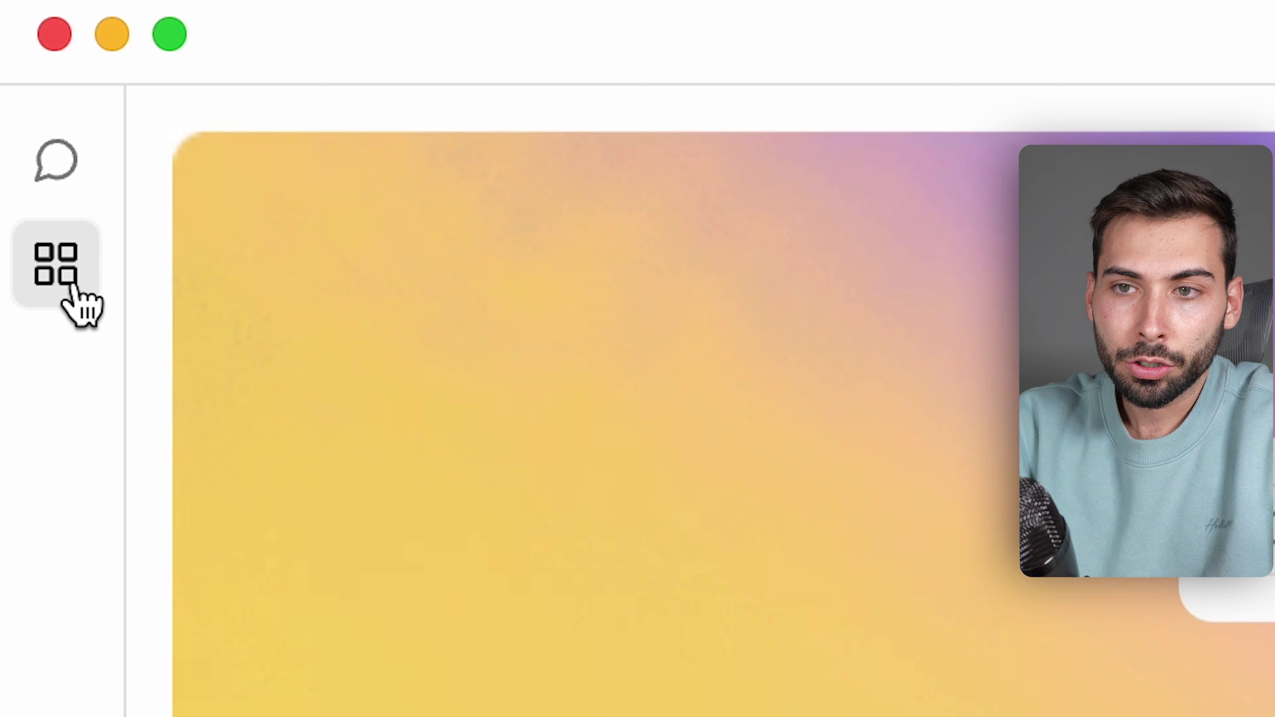
pyautogui.scroll(-15, 585, 496)
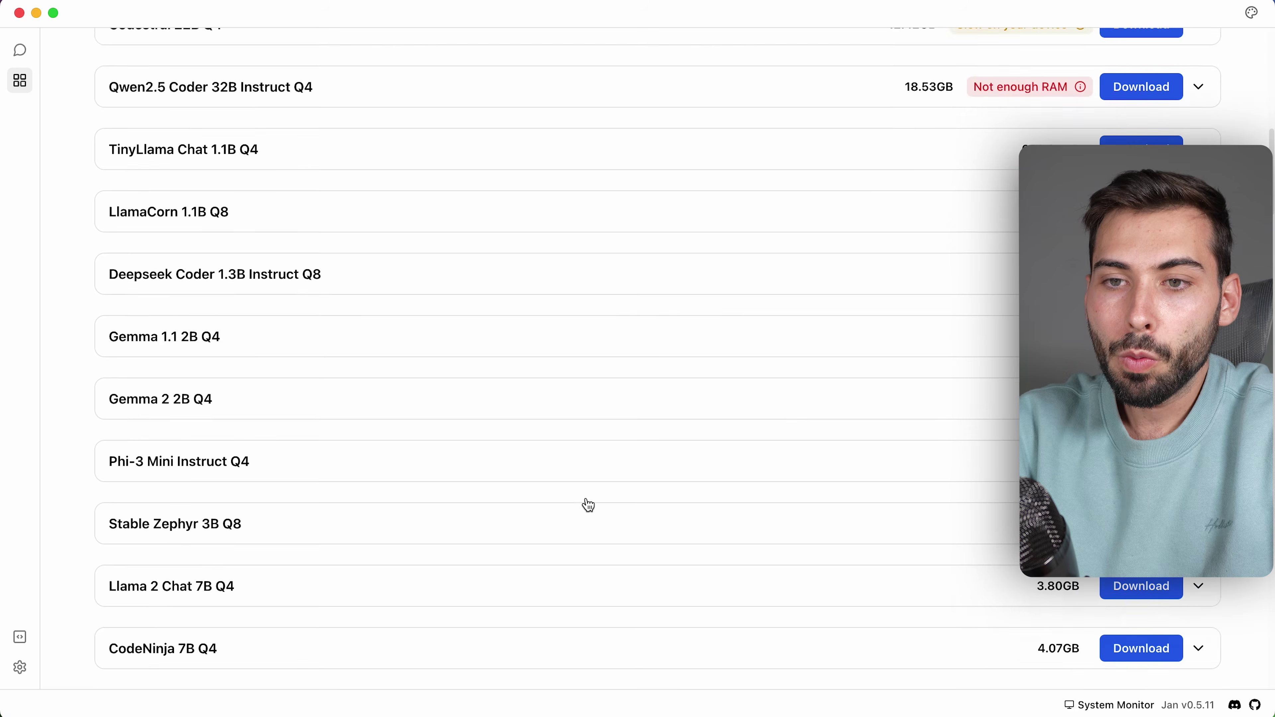
pyautogui.scroll(-20, 588, 505)
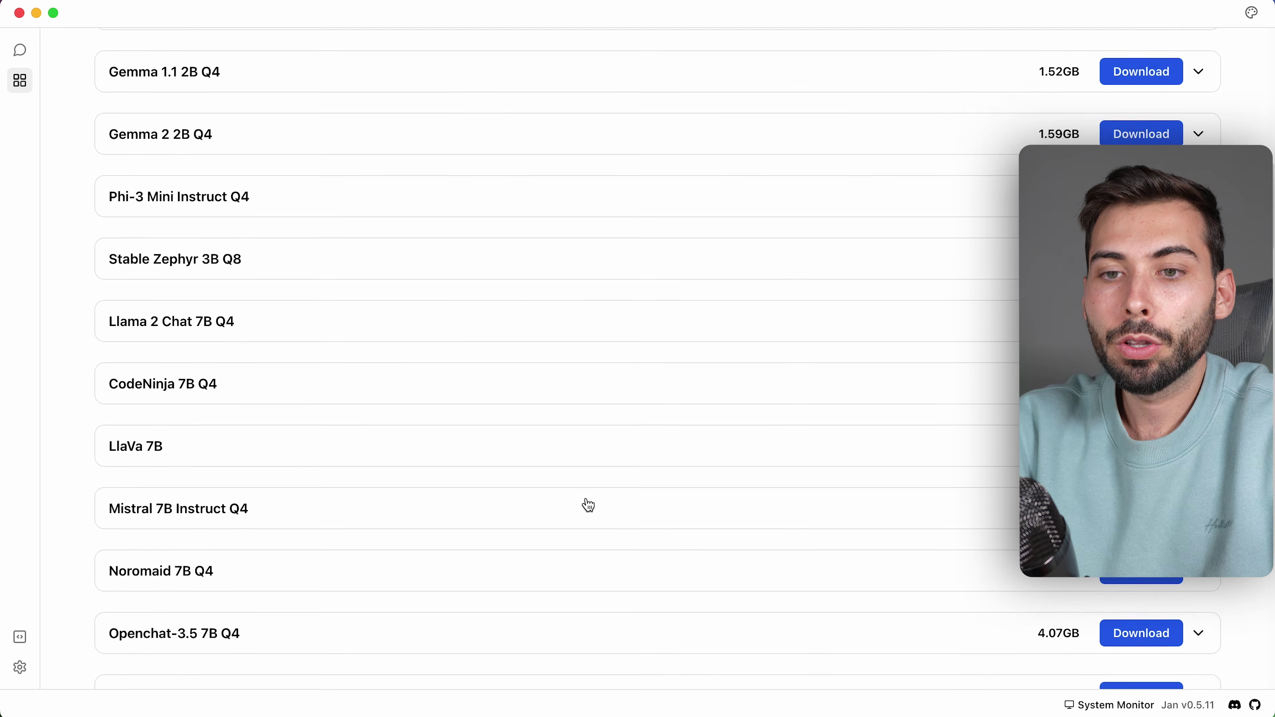
pyautogui.scroll(-10, 588, 505)
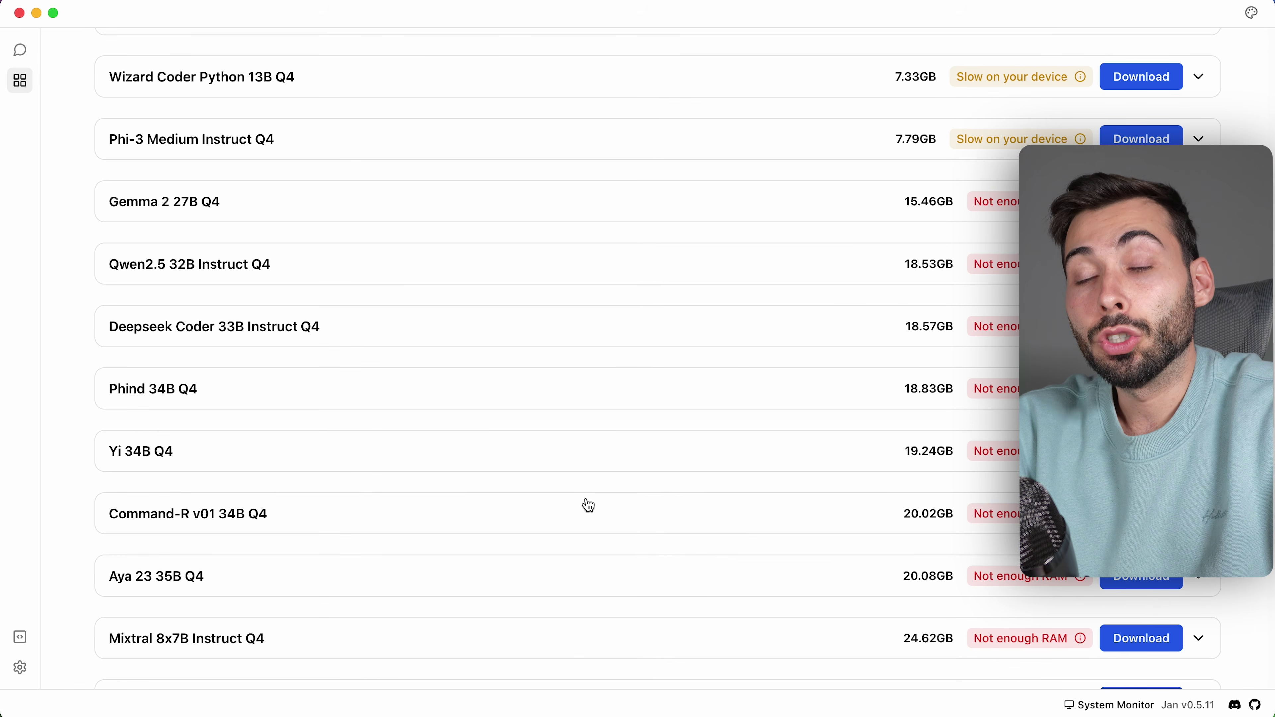
pyautogui.scroll(-15, 588, 504)
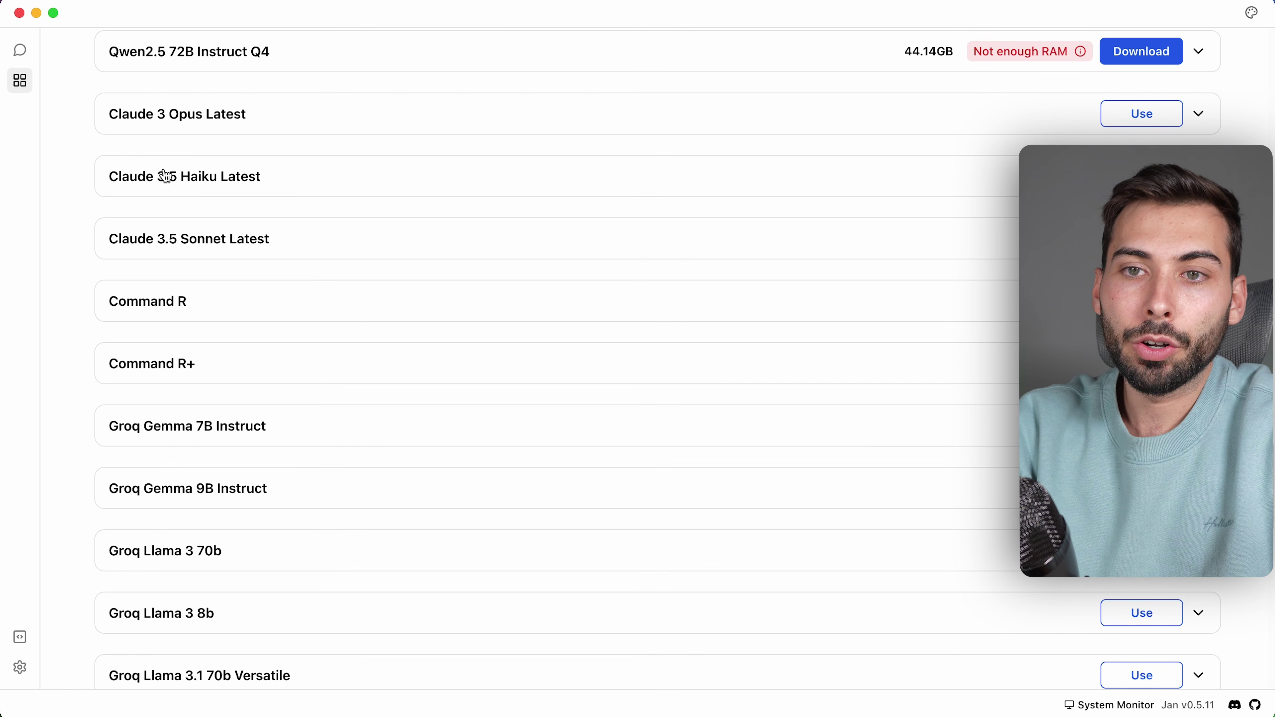
pyautogui.scroll(-9, 54, 318)
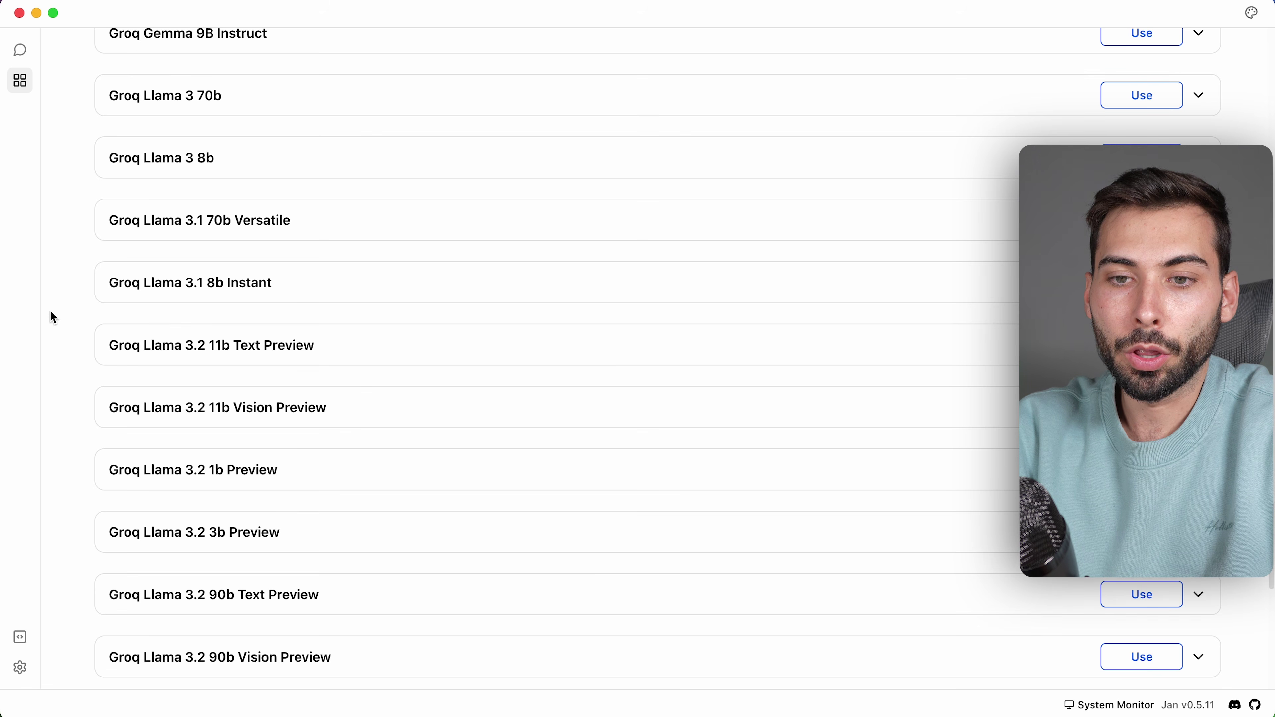
pyautogui.scroll(-10, 314, 297)
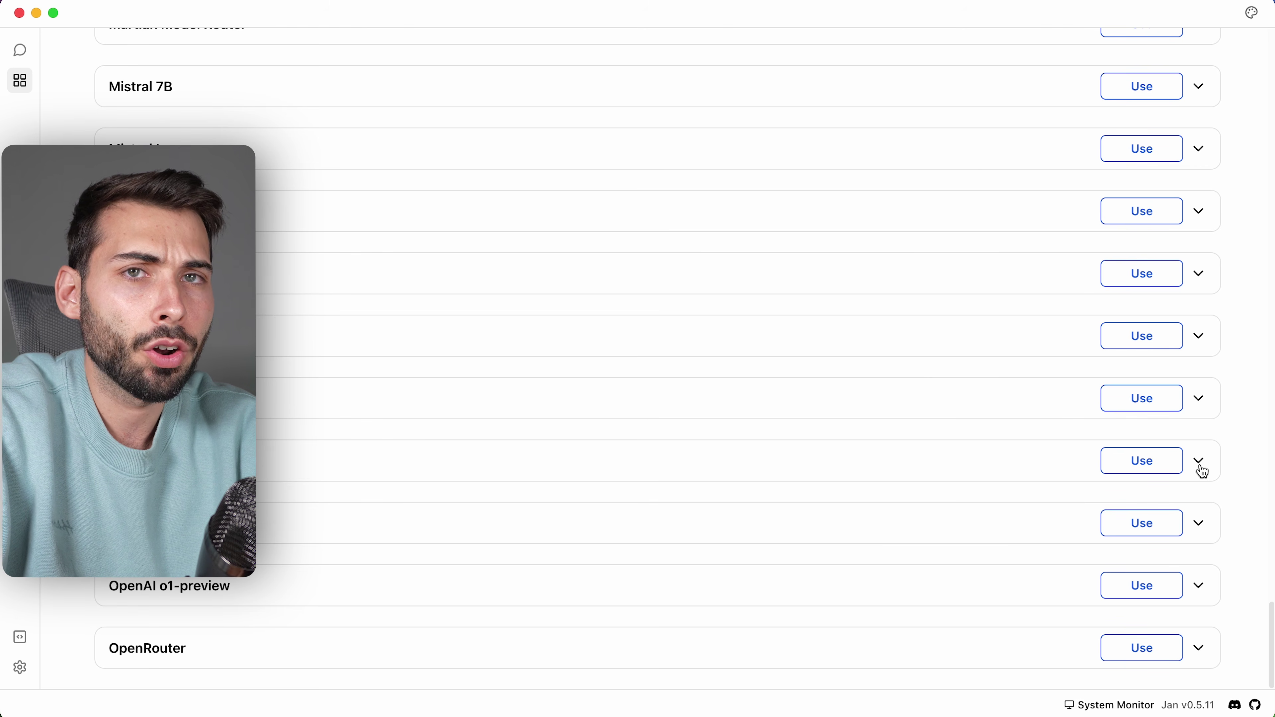
pyautogui.scroll(15, 1203, 472)
pyautogui.scroll(10, 1203, 472)
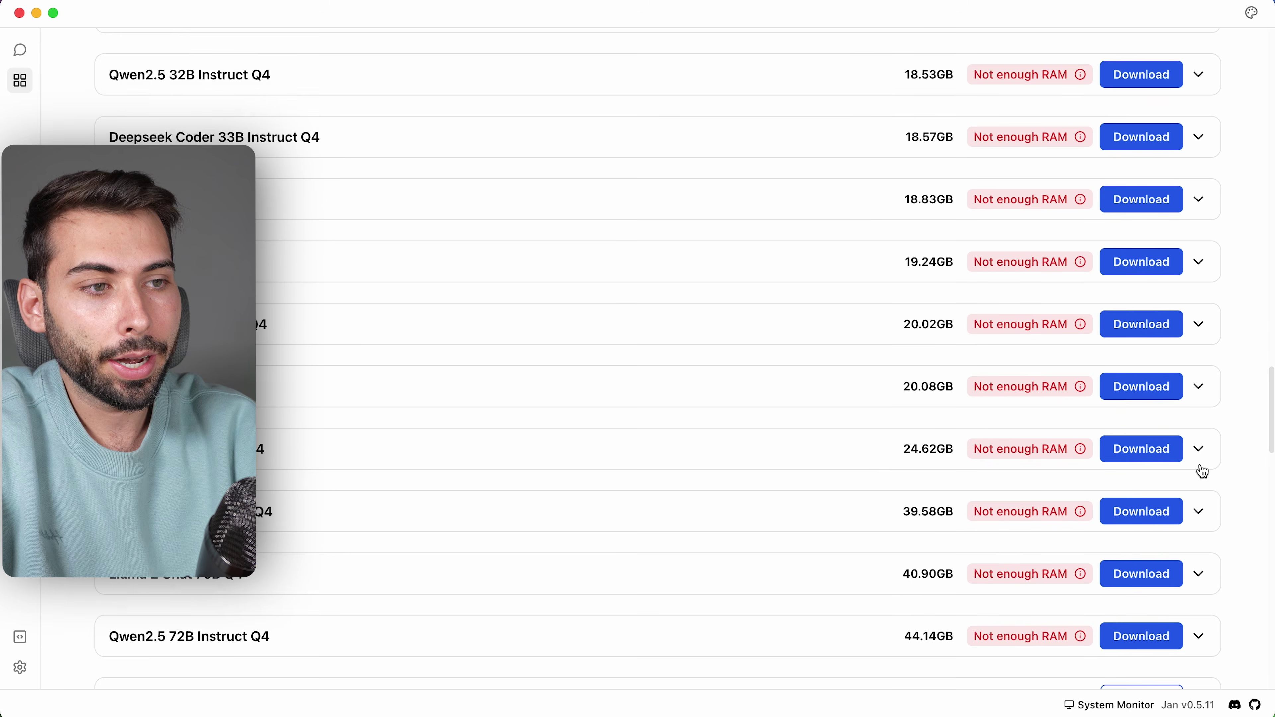
pyautogui.scroll(-5, 1101, 549)
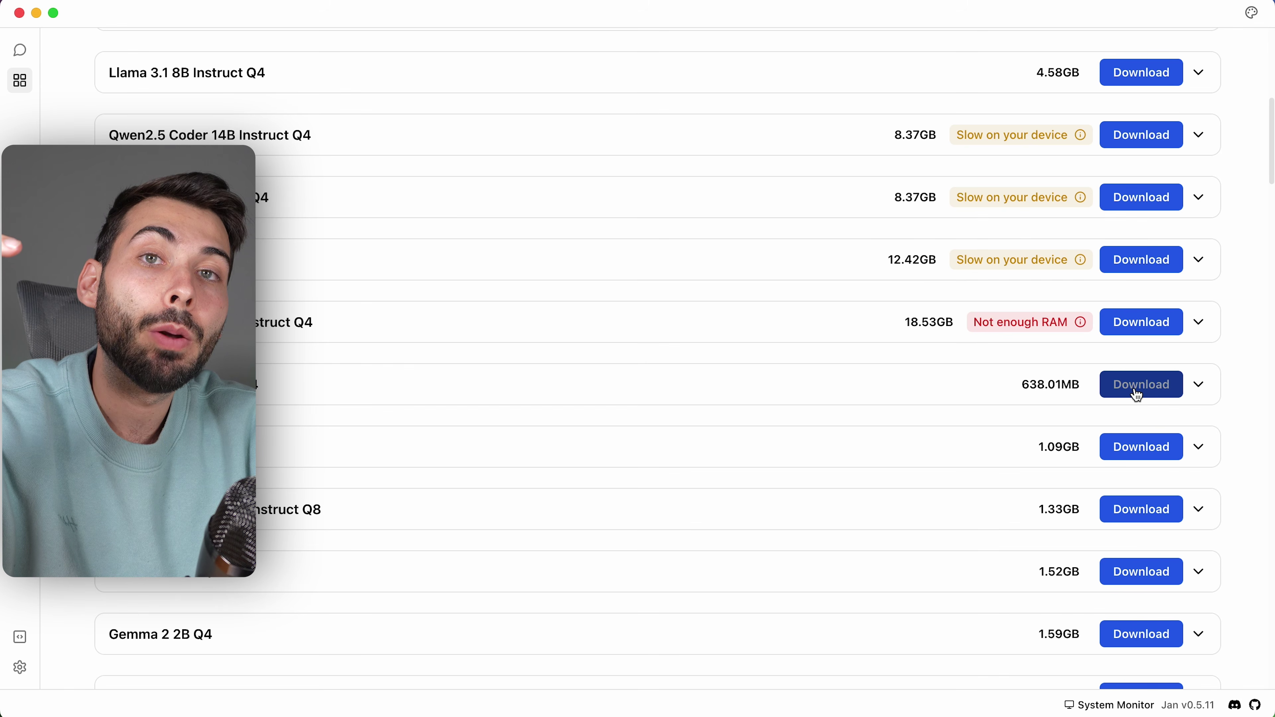
# - Download the Llama 3.2 1B Instruct Q8 model from the Hub
pyautogui.scroll(5, 1137, 395)
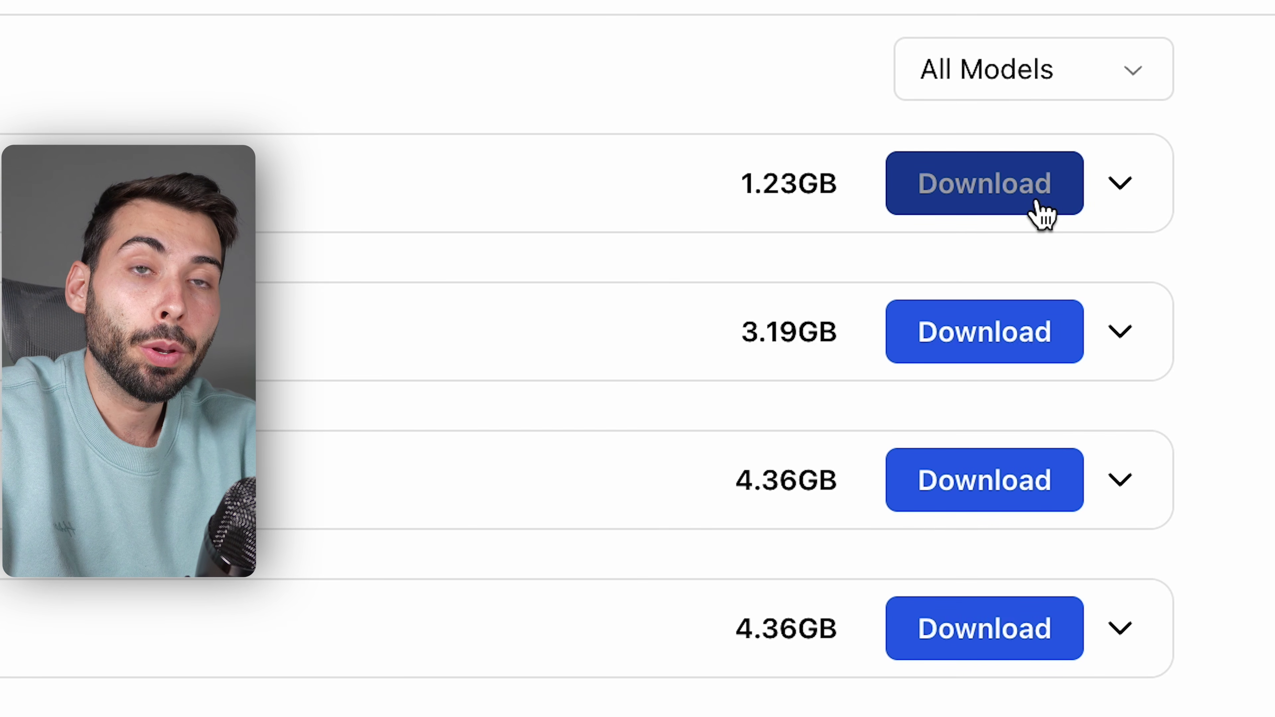
pyautogui.click(1008, 210)
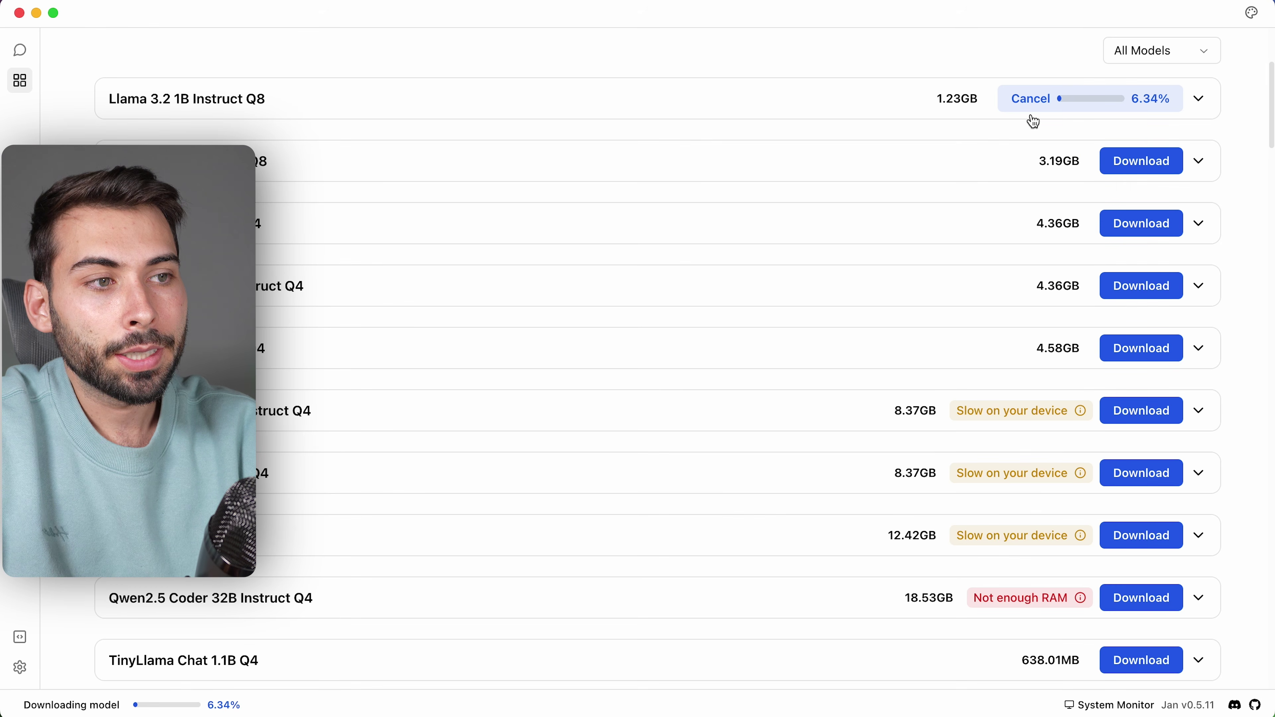
# - Compare the sizes of the other Hub models and check which are marked as slow or lacking RAM
pyautogui.scroll(-5, 1143, 139)
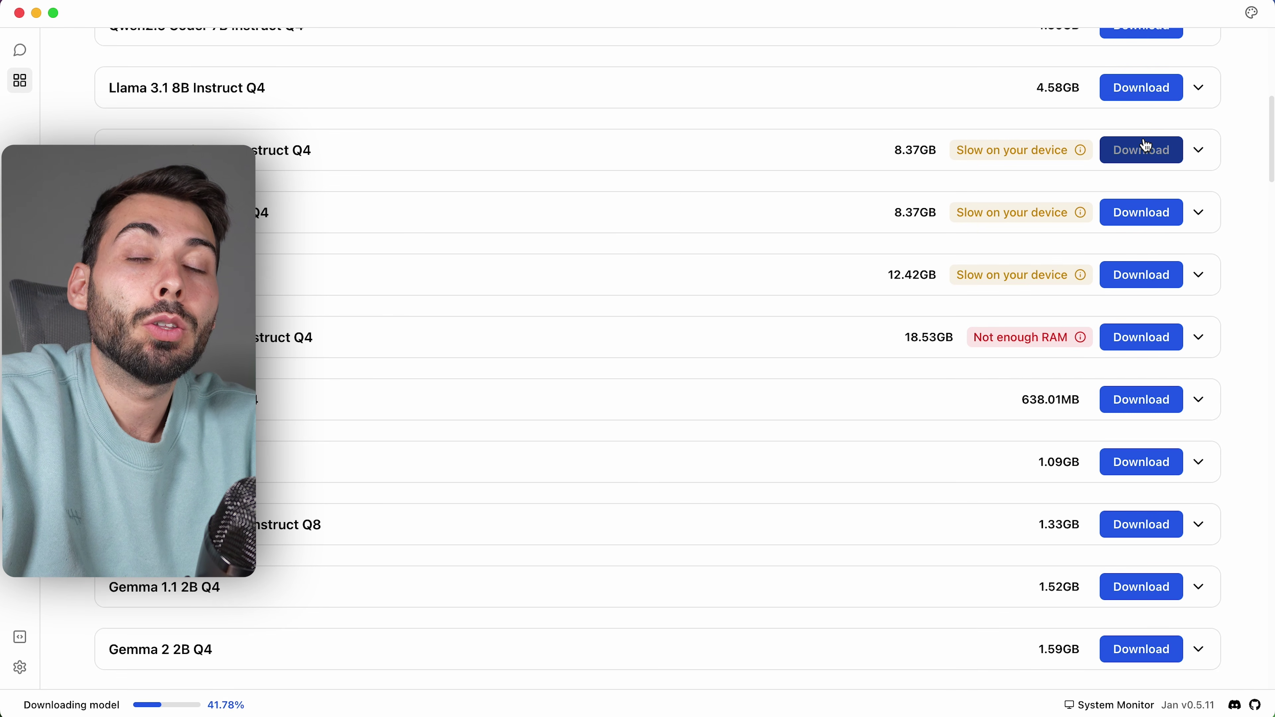
pyautogui.scroll(-2, 1145, 146)
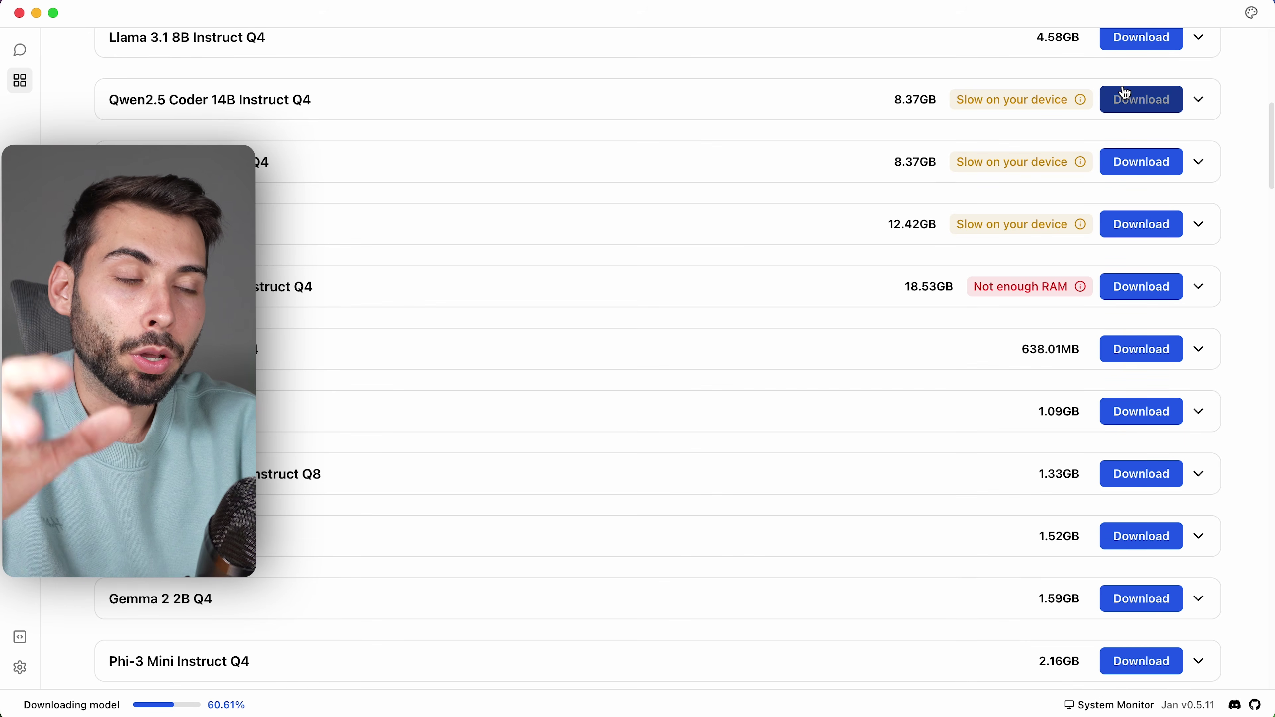
pyautogui.scroll(-1, 1125, 92)
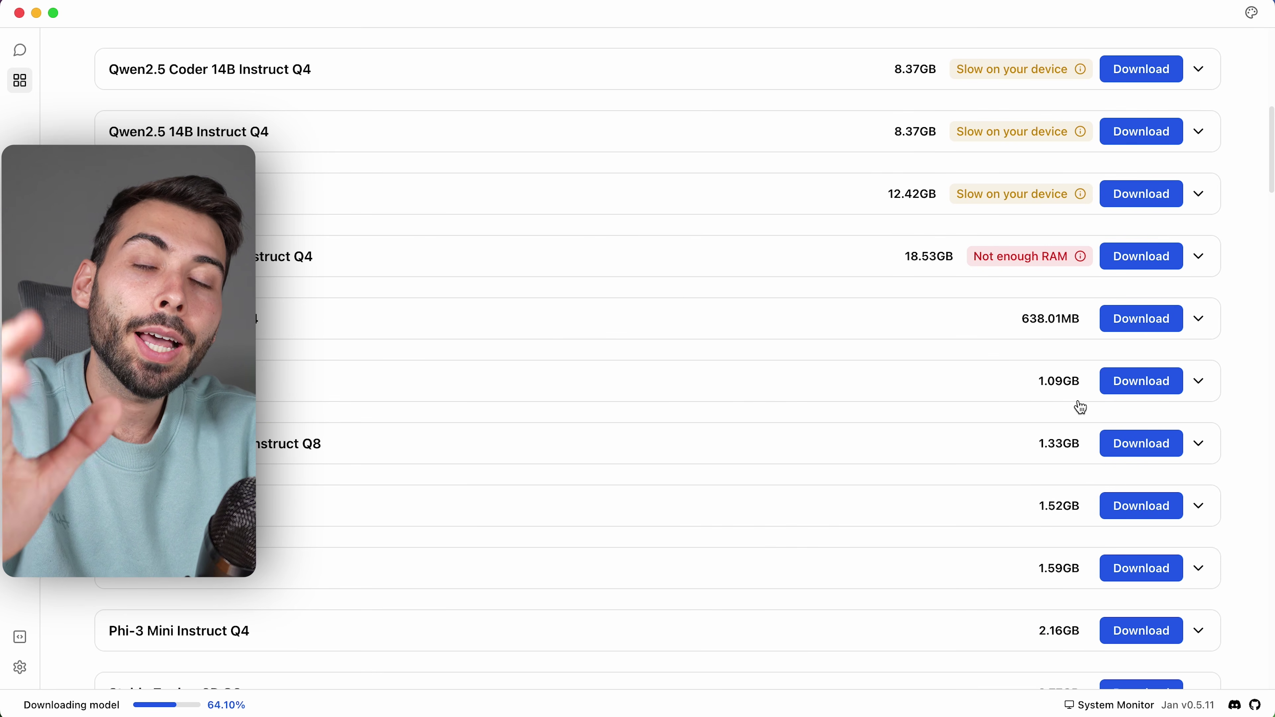
pyautogui.scroll(-13, 1081, 407)
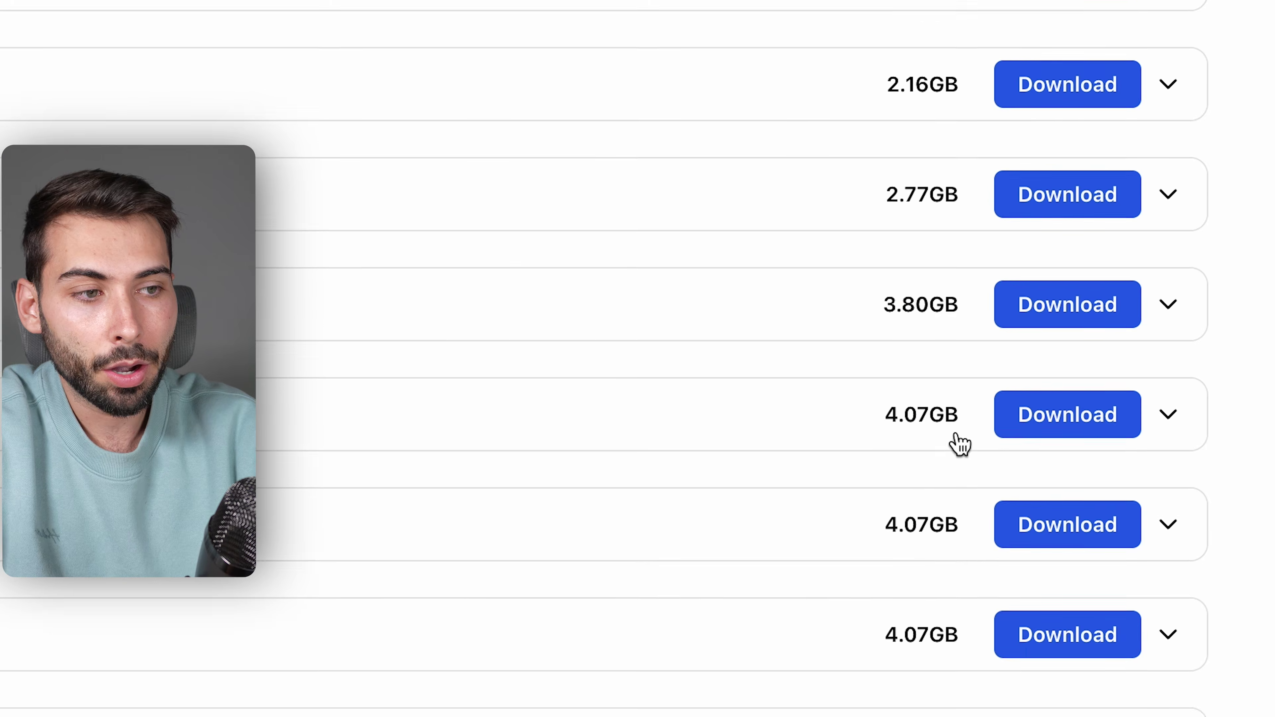
pyautogui.scroll(-20, 959, 443)
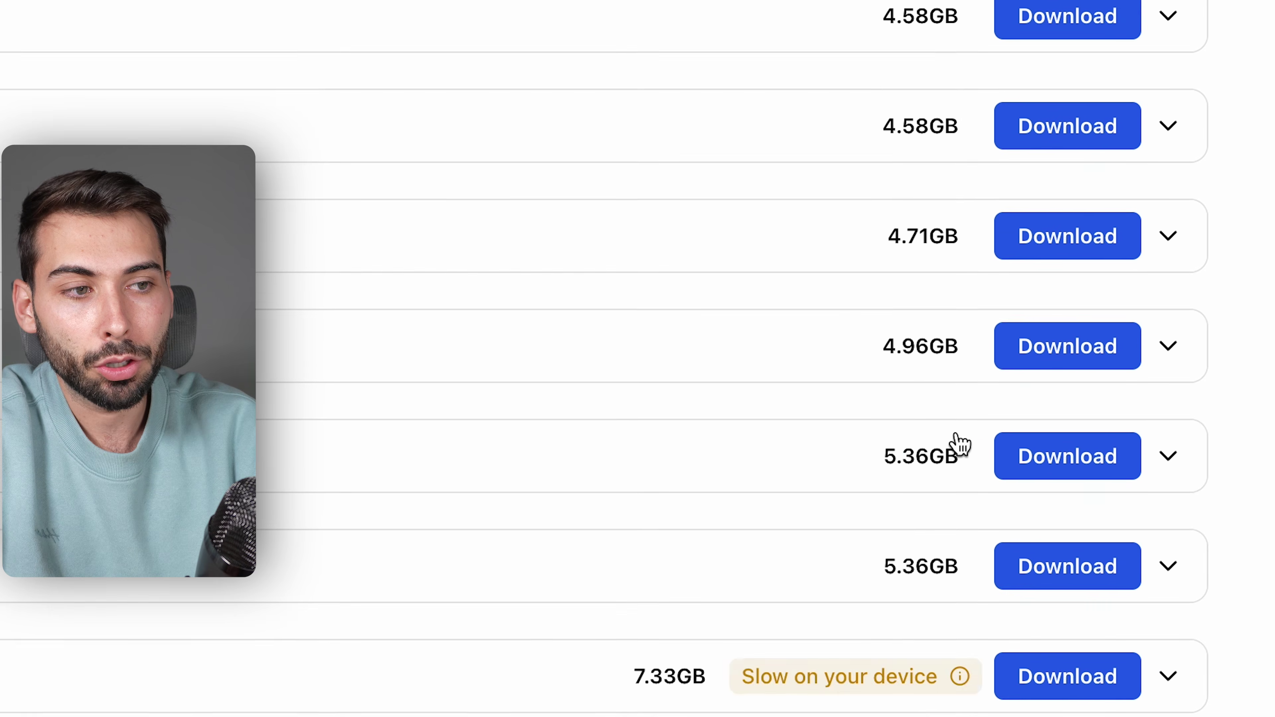
pyautogui.scroll(5, 960, 442)
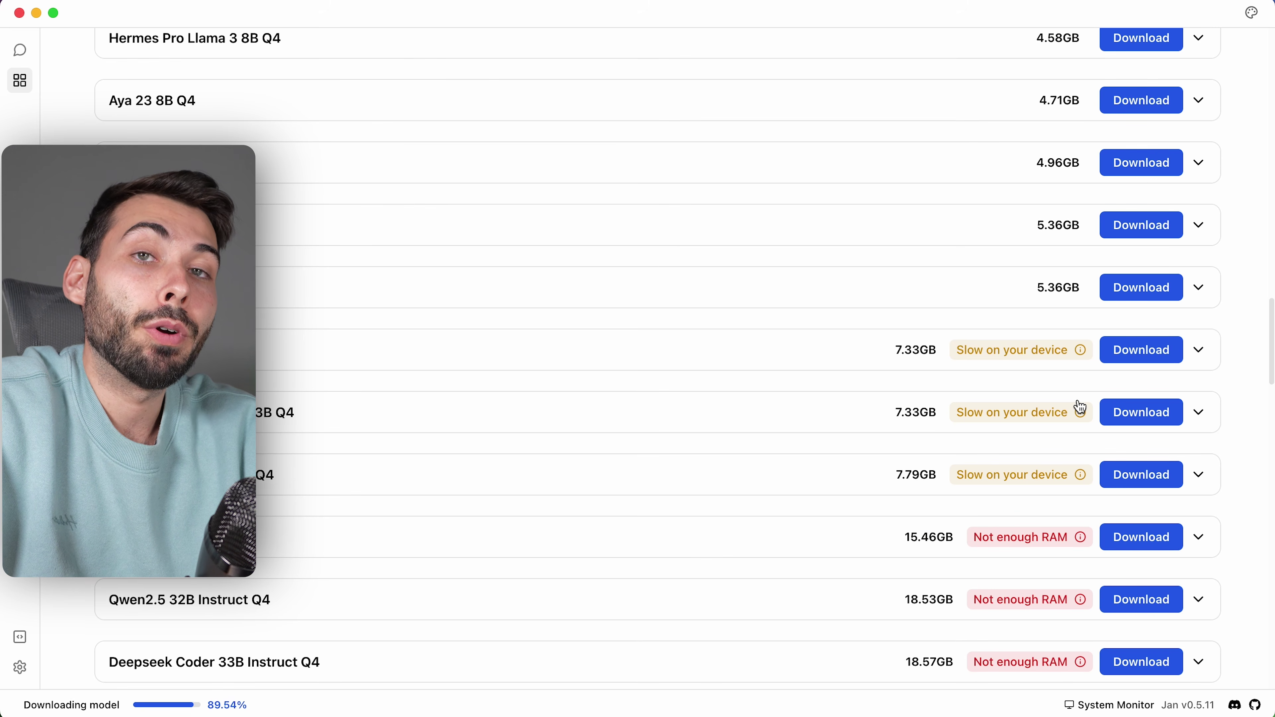
pyautogui.scroll(-2, 1080, 408)
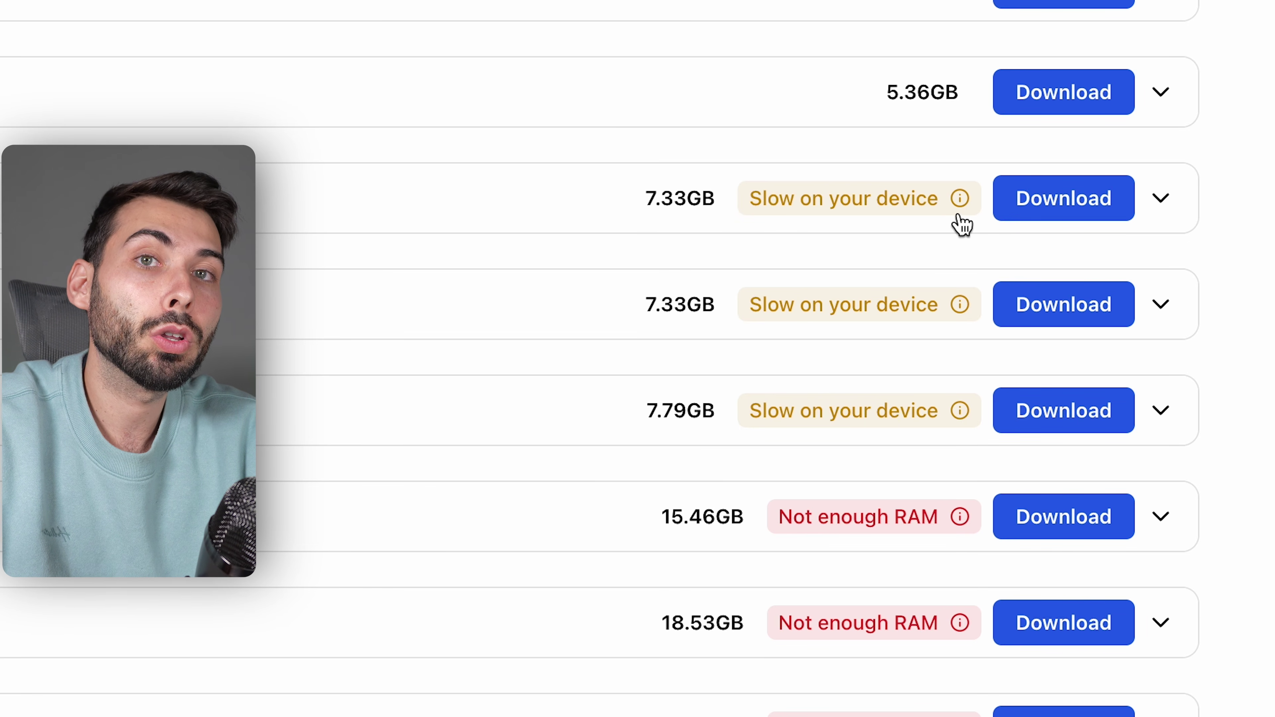
pyautogui.scroll(-4, 805, 217)
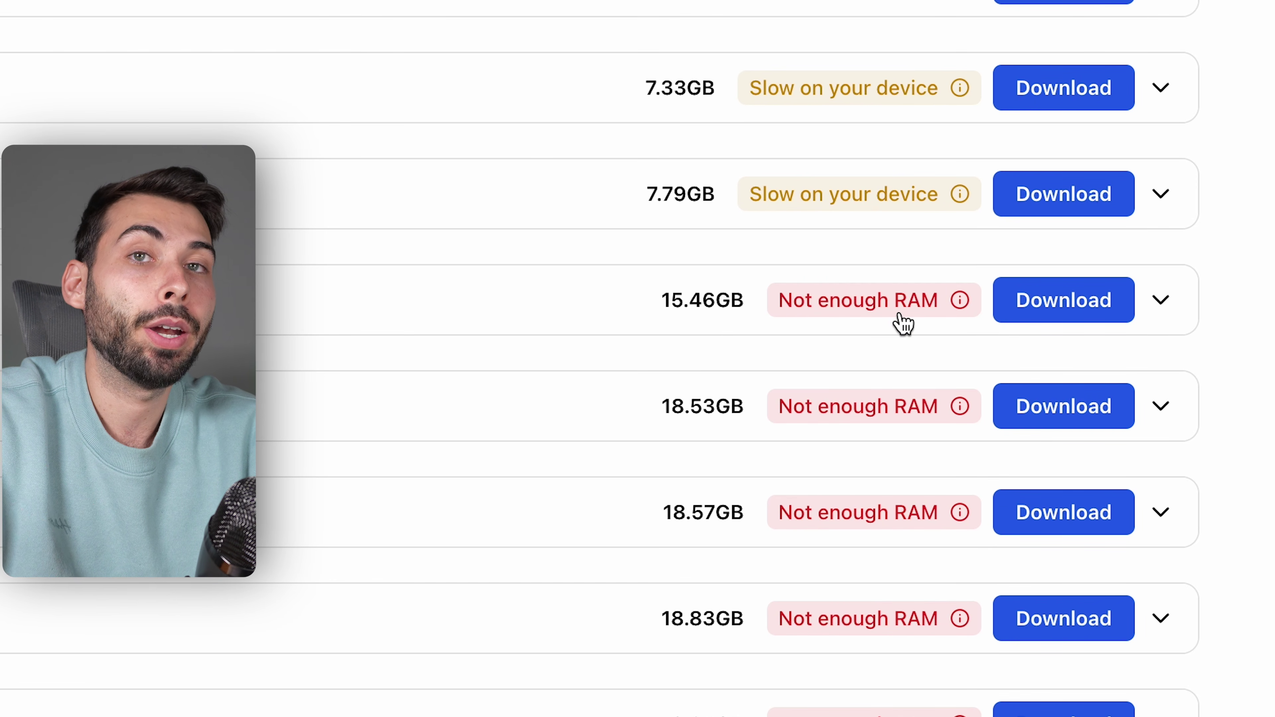
# - Return to the downloaded Llama 3.2 1B Instruct Q8 model and start using it in a new thread
pyautogui.scroll(20, 904, 324)
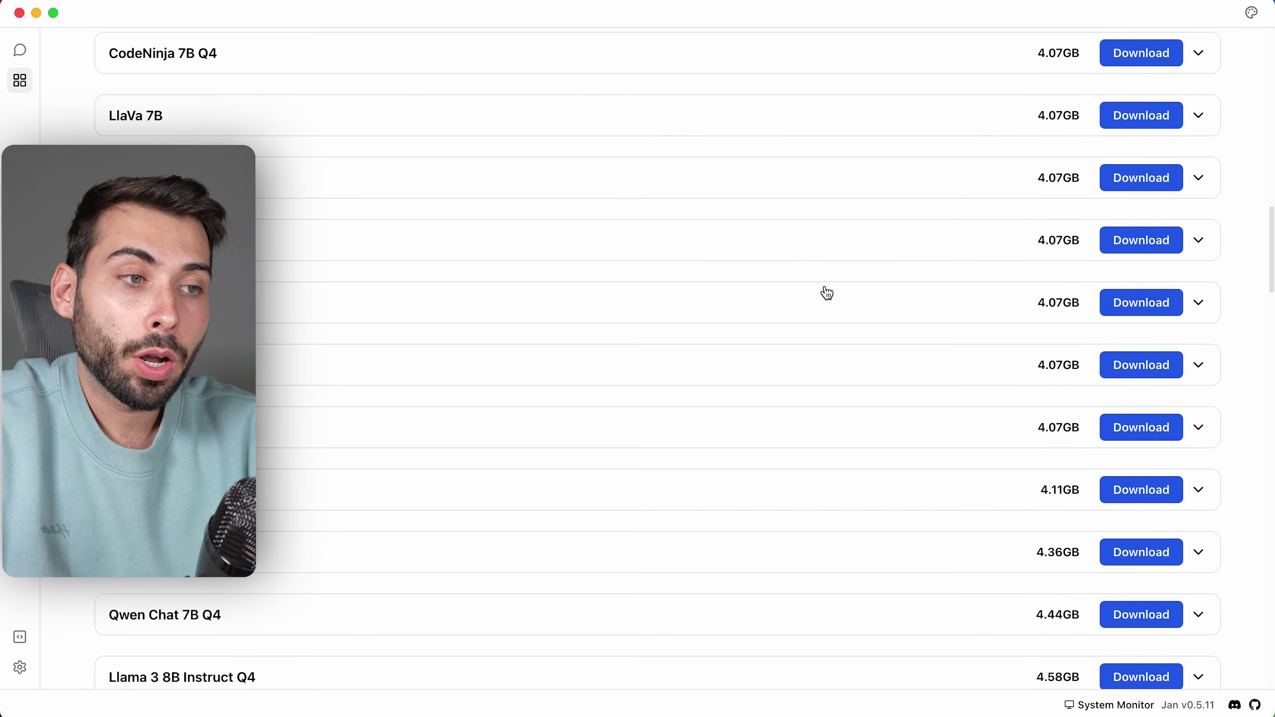
pyautogui.scroll(10, 827, 293)
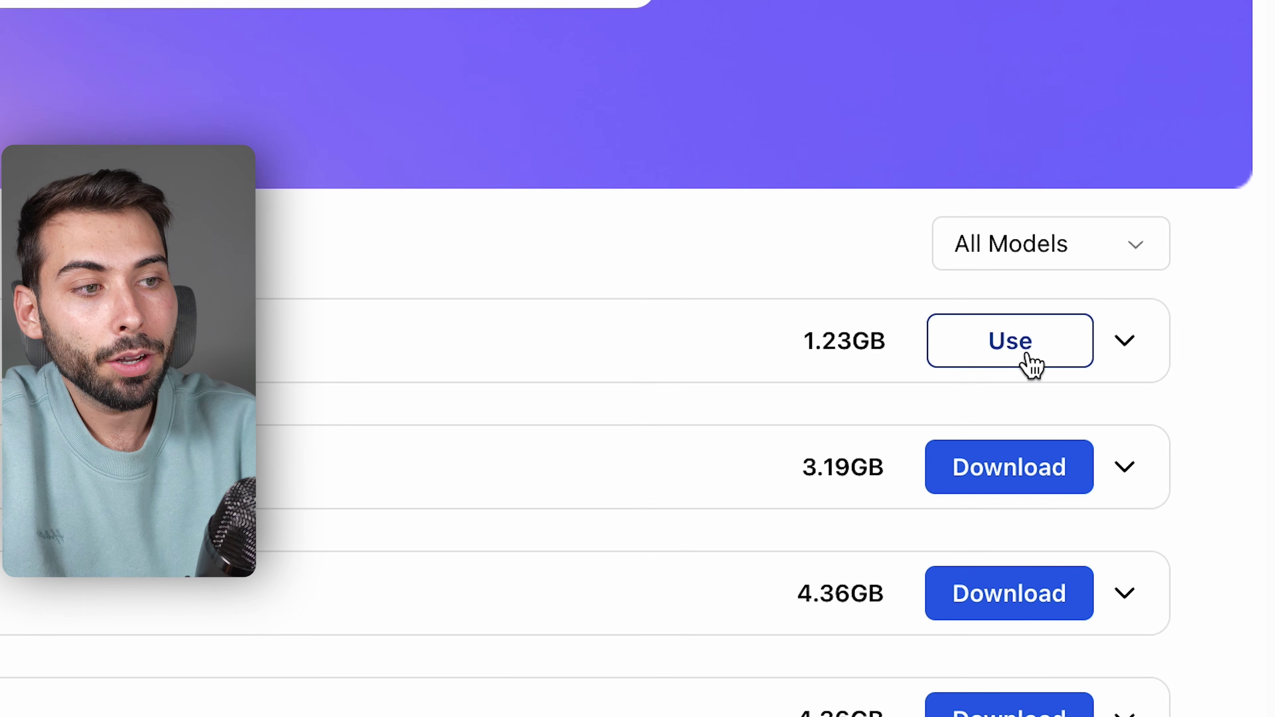
pyautogui.click(1173, 355)
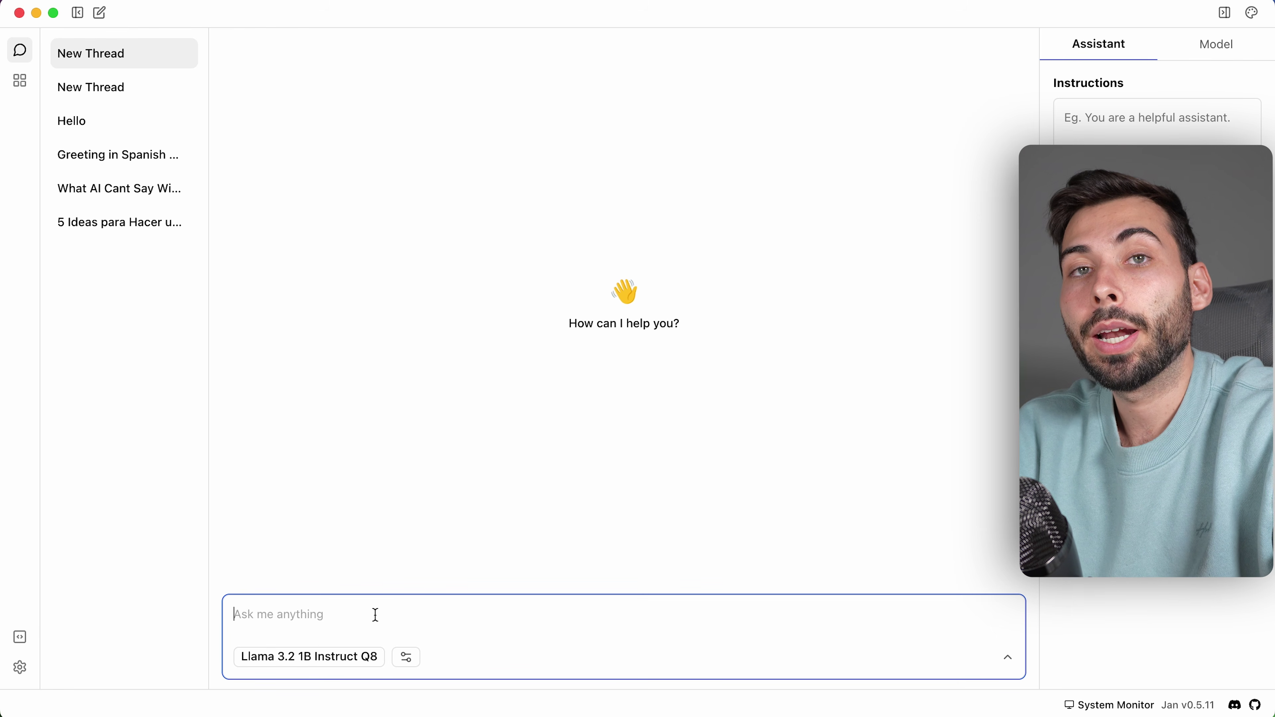
# - Send the prompt "Hola, dime 5 ideas para ganar dinero por internet", check the System Monitor and review the answer
pyautogui.write('Hola, dime 5 ideas para ganar dinero por internet')
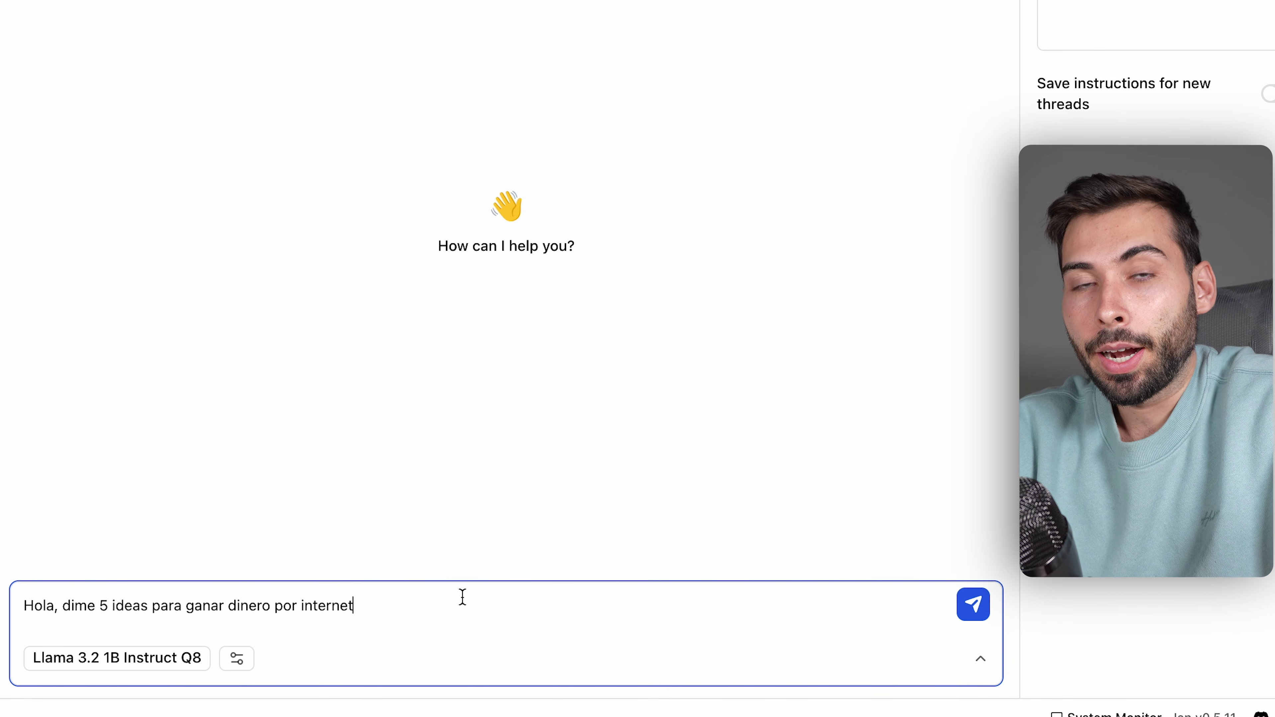
pyautogui.click(977, 615)
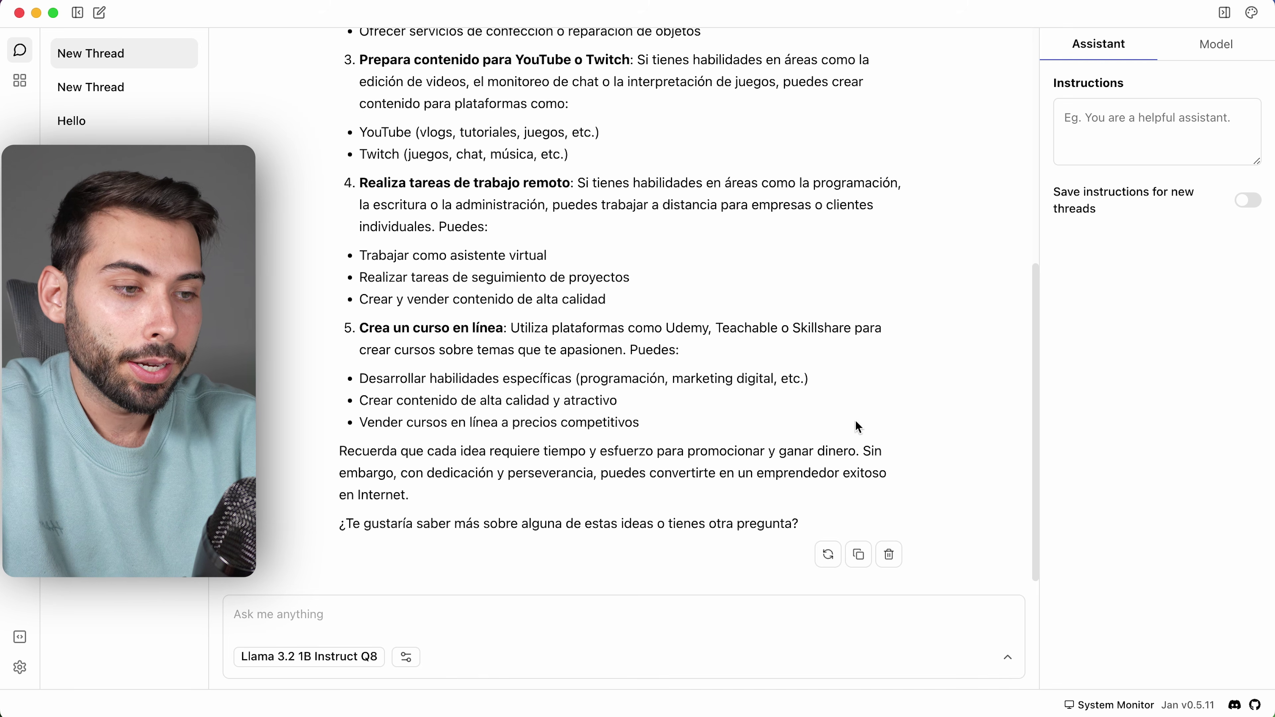
pyautogui.click(1112, 704)
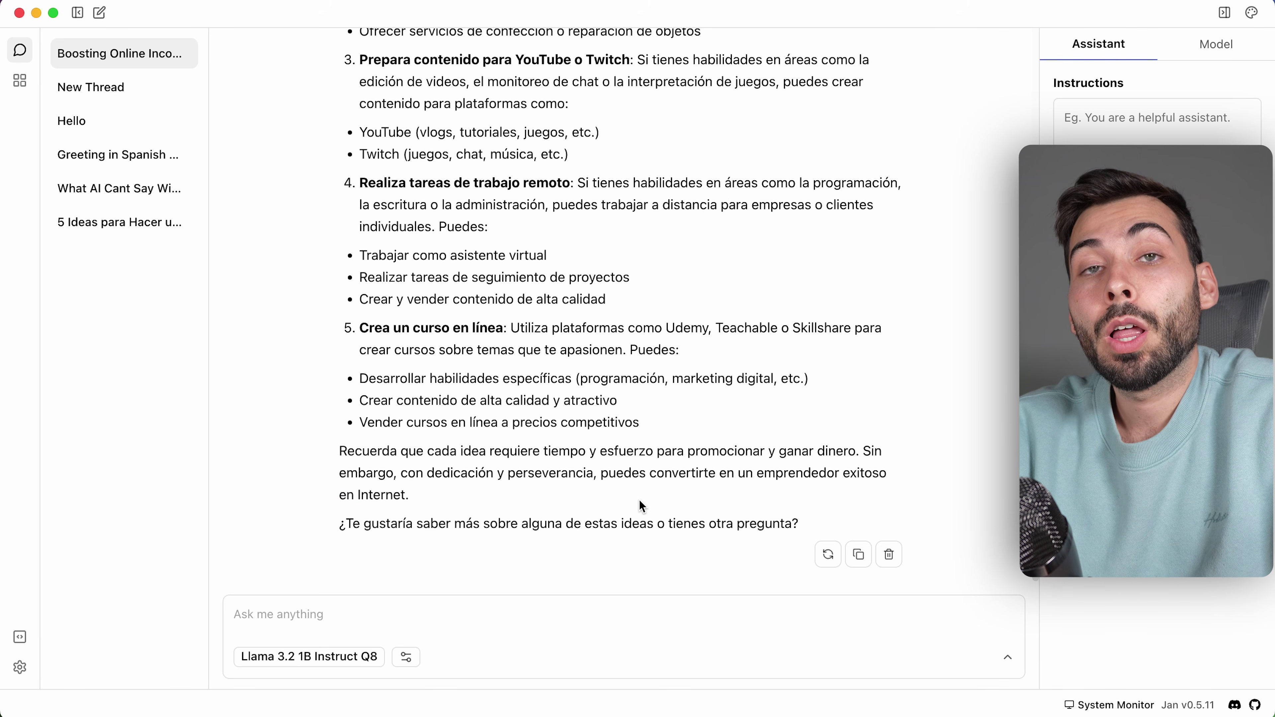
pyautogui.scroll(10, 642, 506)
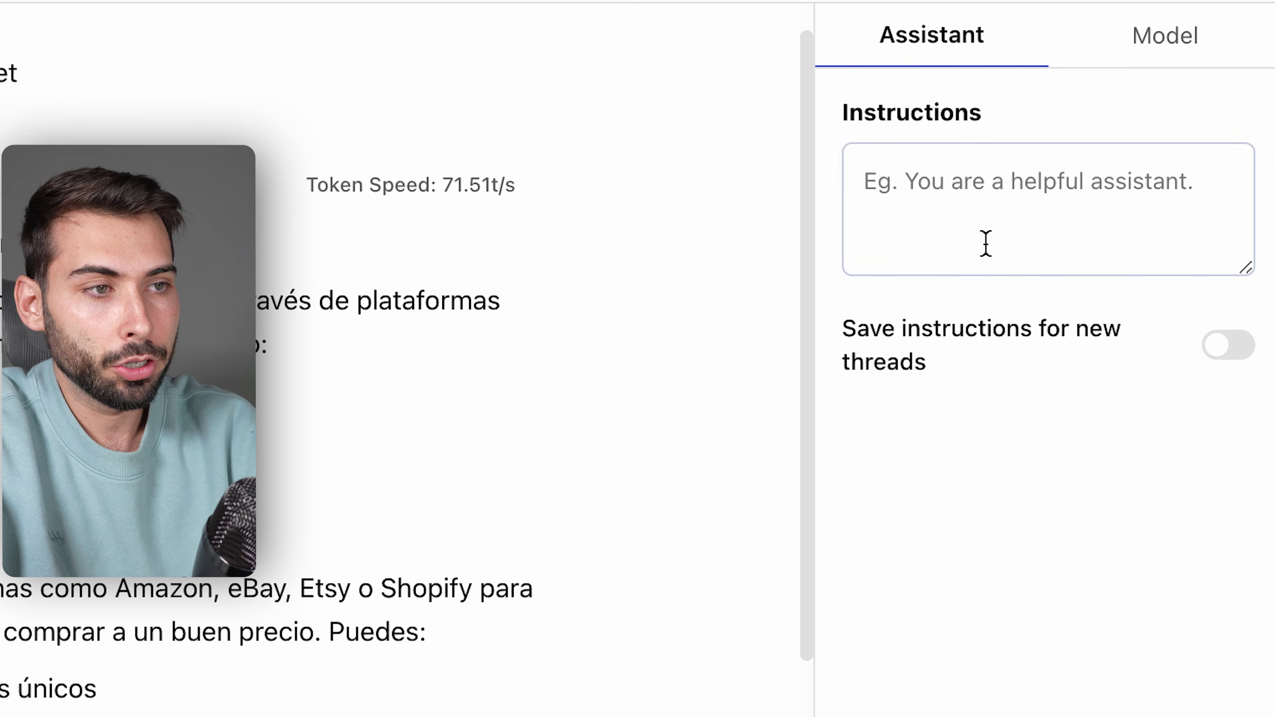
# - Set the assistant instructions to "Actúa como un profe de matemáticas" and enable saving instructions for new threads
pyautogui.click(976, 241)
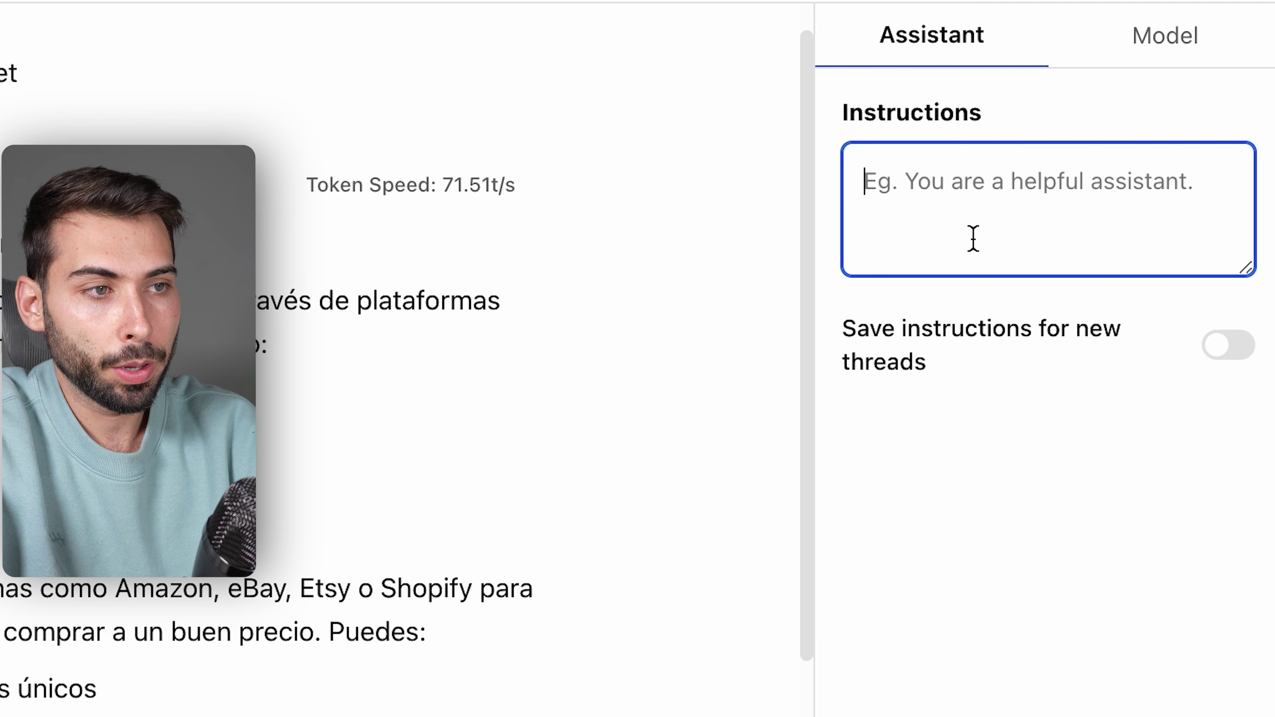
pyautogui.write('Actúa como un profe de matemáticas')
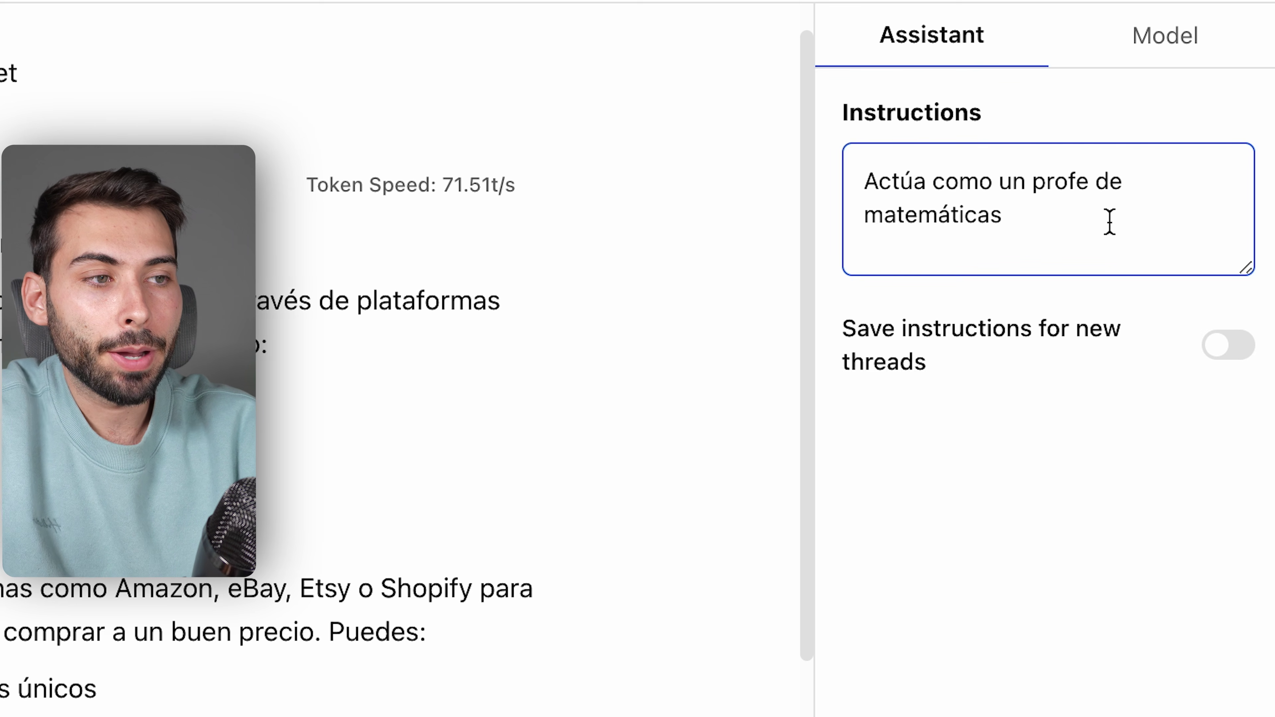
pyautogui.click(1229, 349)
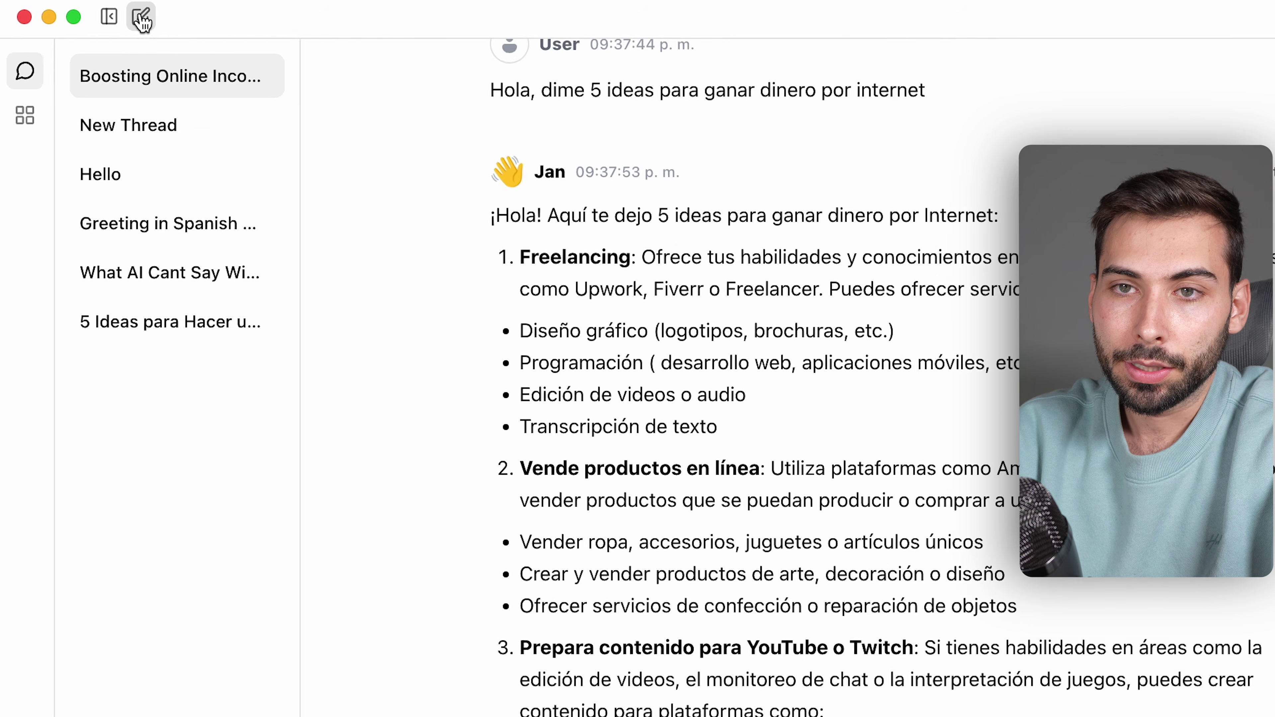
# - Create a new thread and send the message "Hola, Cómo podrías ayudarme?"
pyautogui.click(243, 32)
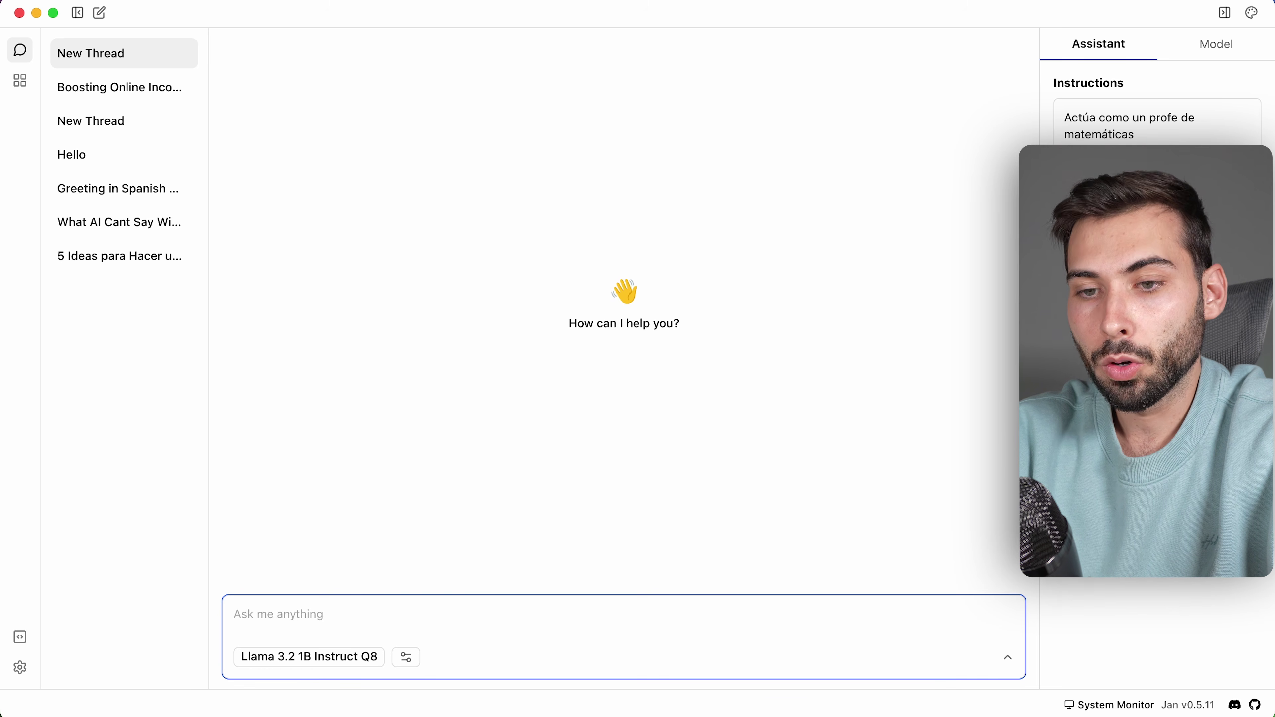
pyautogui.write('Hola, Cómo podrías ayudarme')
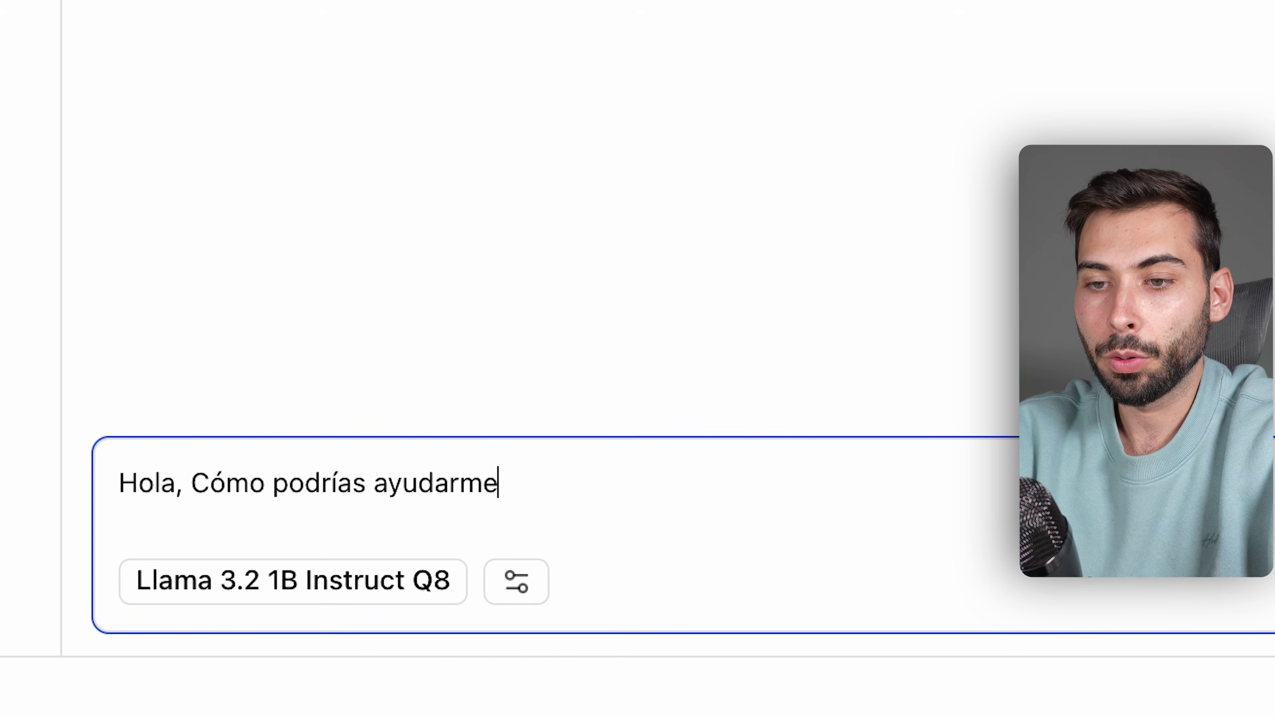
pyautogui.write('?')
pyautogui.press('Return')
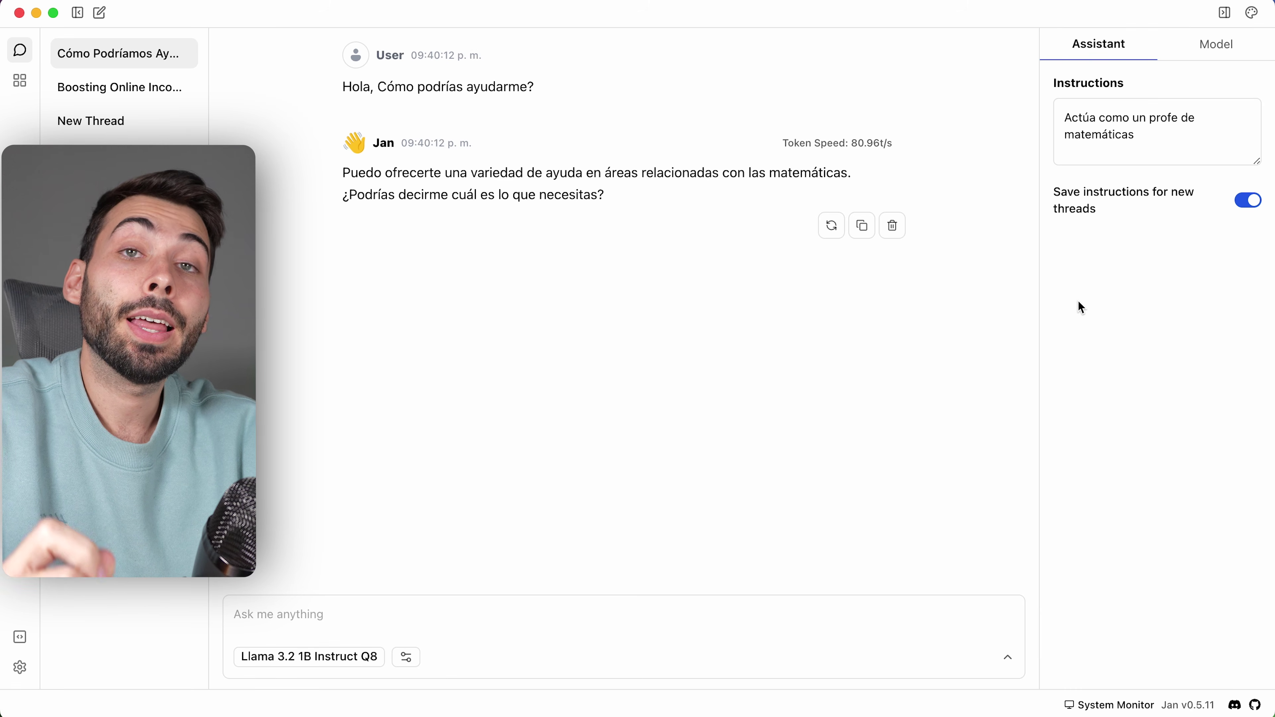
# - Review the Inference, Model and Engine settings available for the Llama 3.2 1B Instruct Q8 model
pyautogui.click(1225, 52)
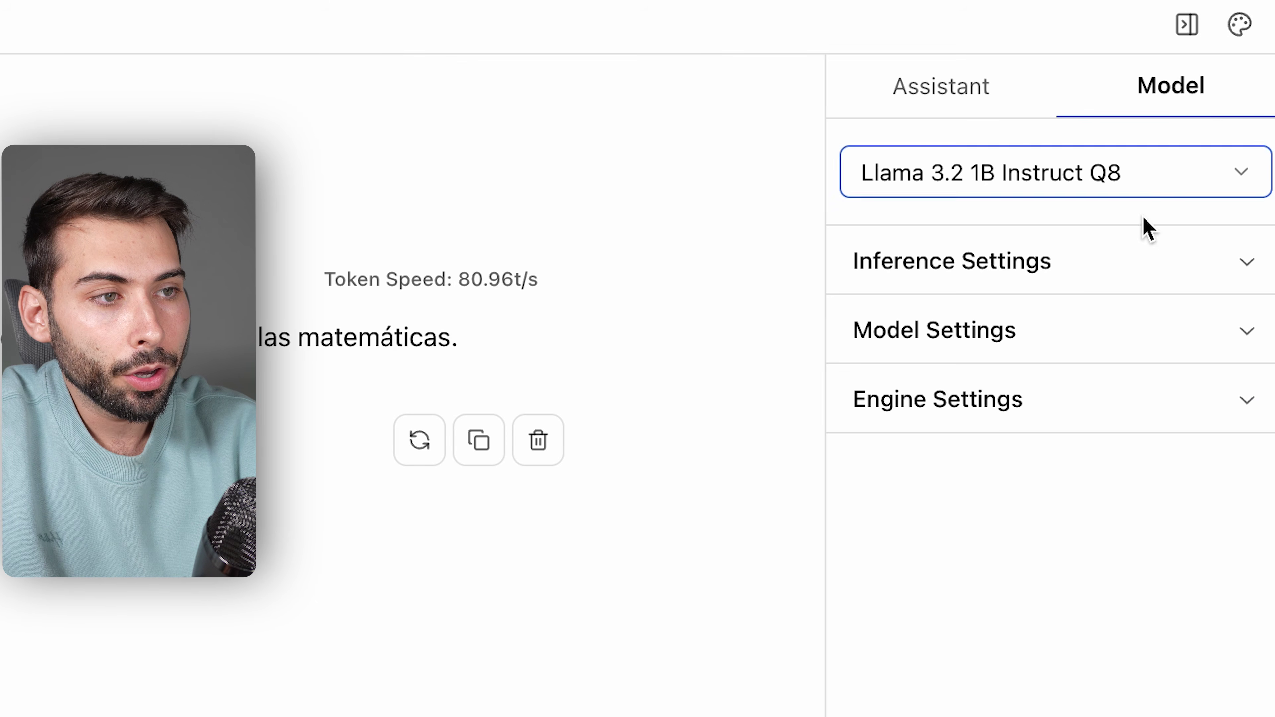
pyautogui.click(1129, 259)
pyautogui.scroll(-2, 1111, 378)
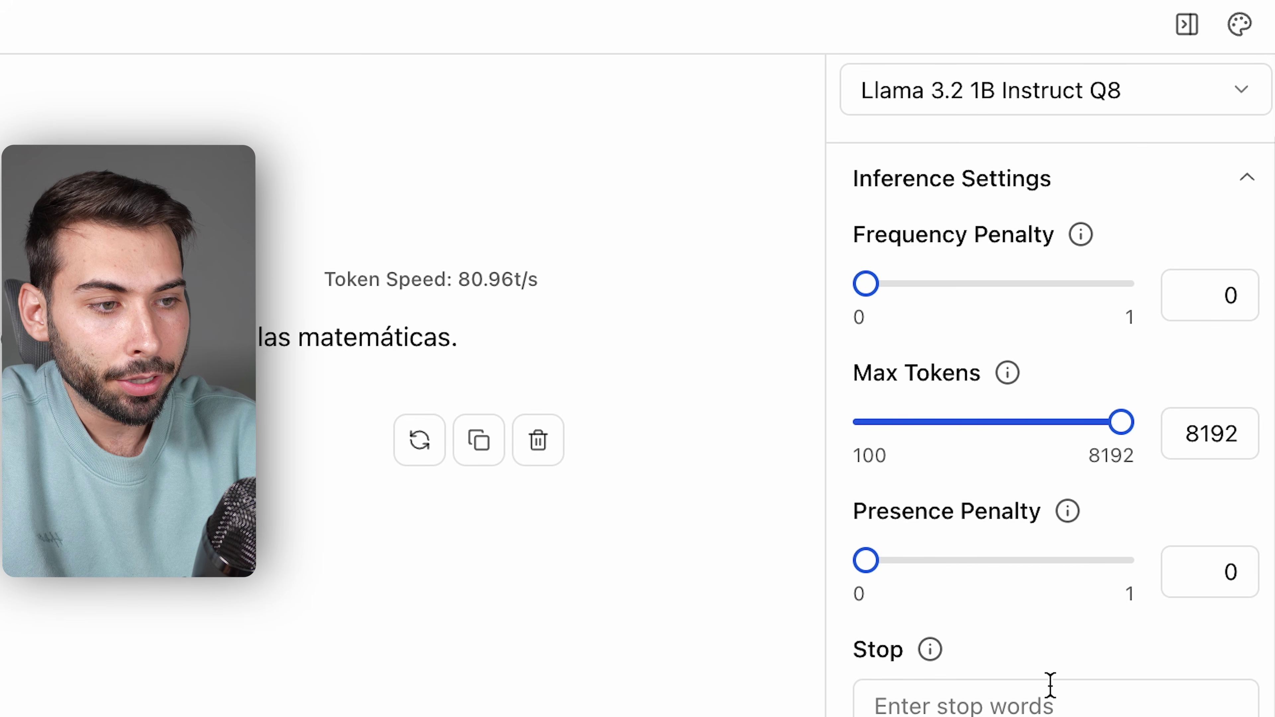
pyautogui.scroll(-5, 964, 641)
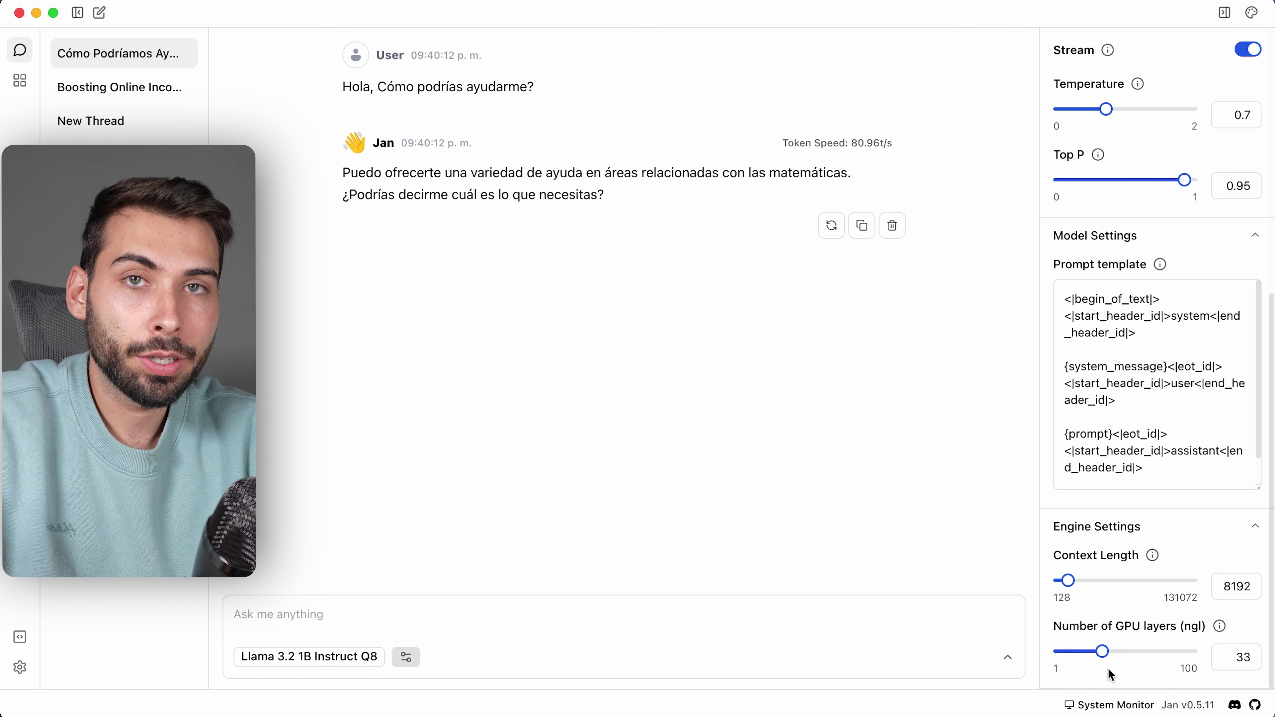
pyautogui.scroll(10, 1195, 239)
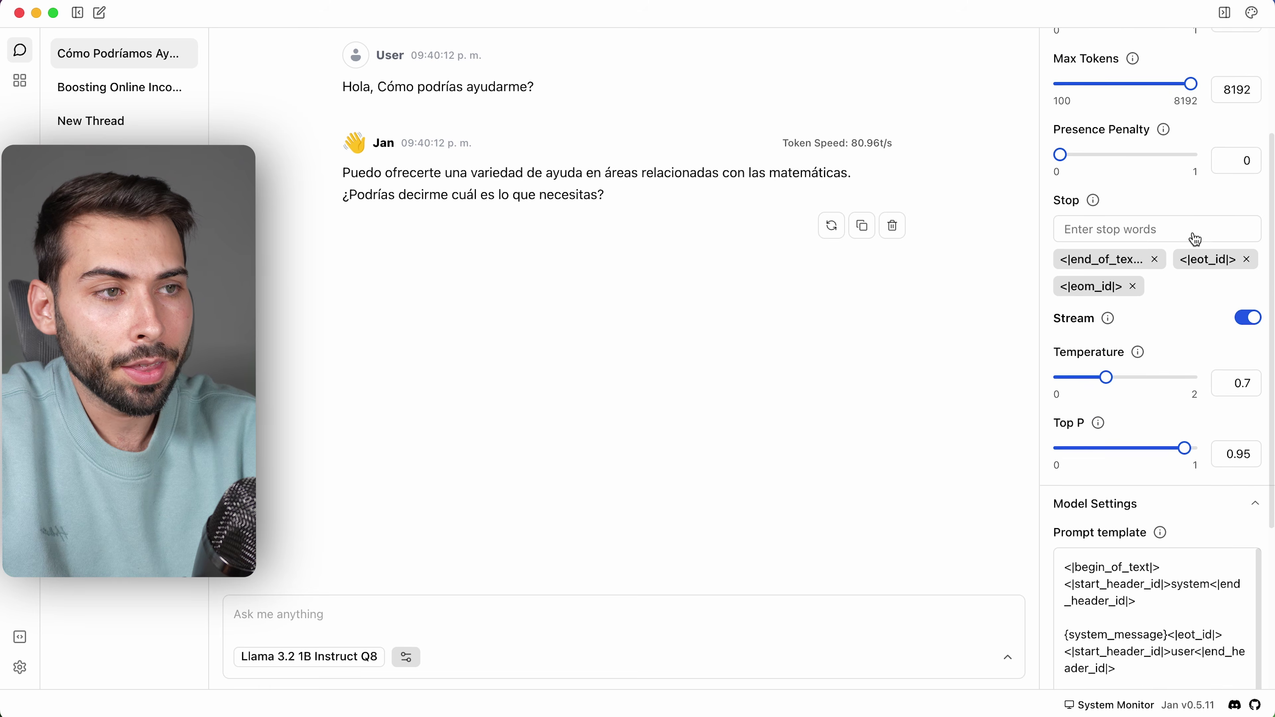
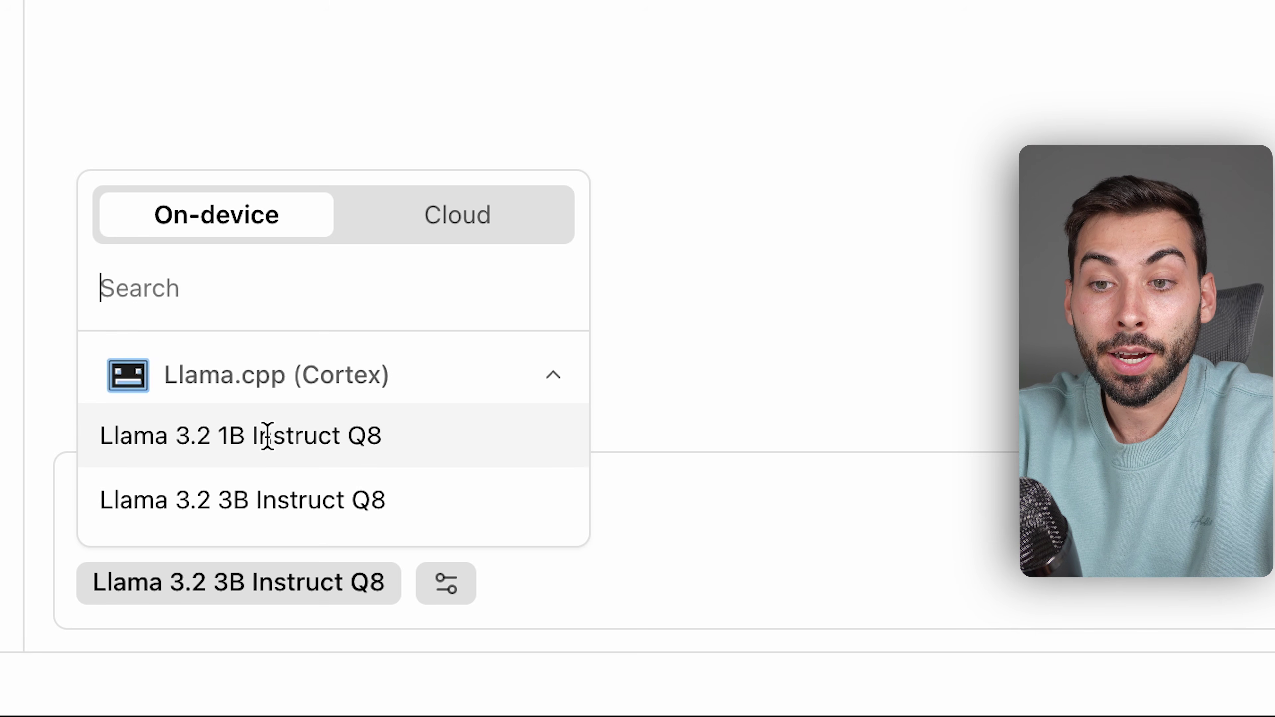
# - Switch the thread's model to Llama 3.2 1B Instruct Q8 and send the message "Cómo estás?"
pyautogui.click(289, 436)
pyautogui.press('Return')
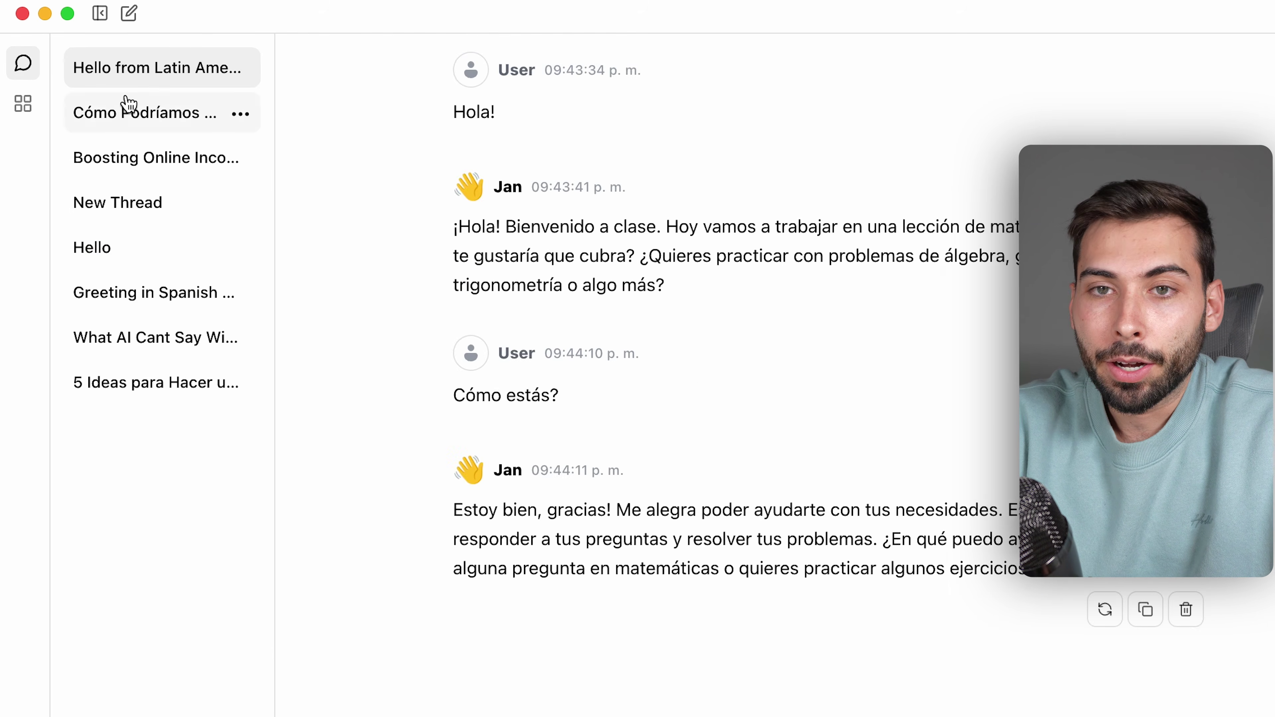
# - Open Jan's model hub and look through the models available for download
pyautogui.click(23, 105)
pyautogui.scroll(-10, 655, 623)
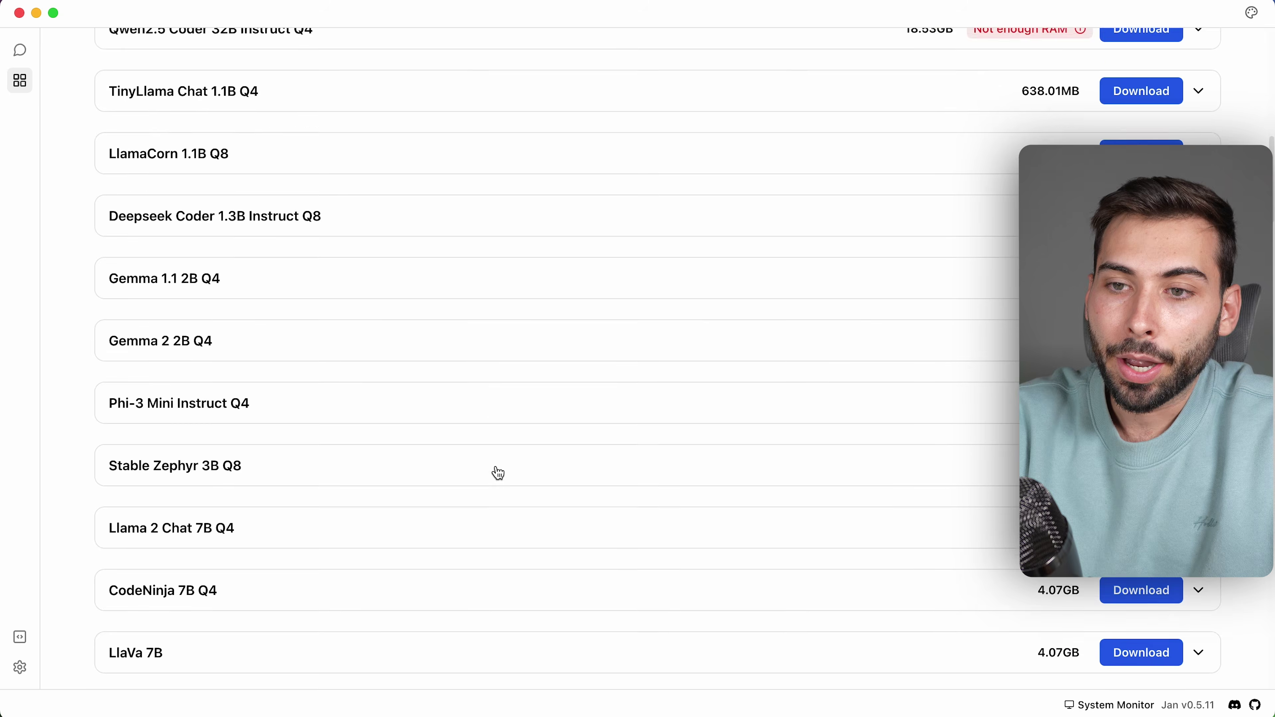
pyautogui.scroll(-15, 498, 473)
pyautogui.scroll(3, 498, 473)
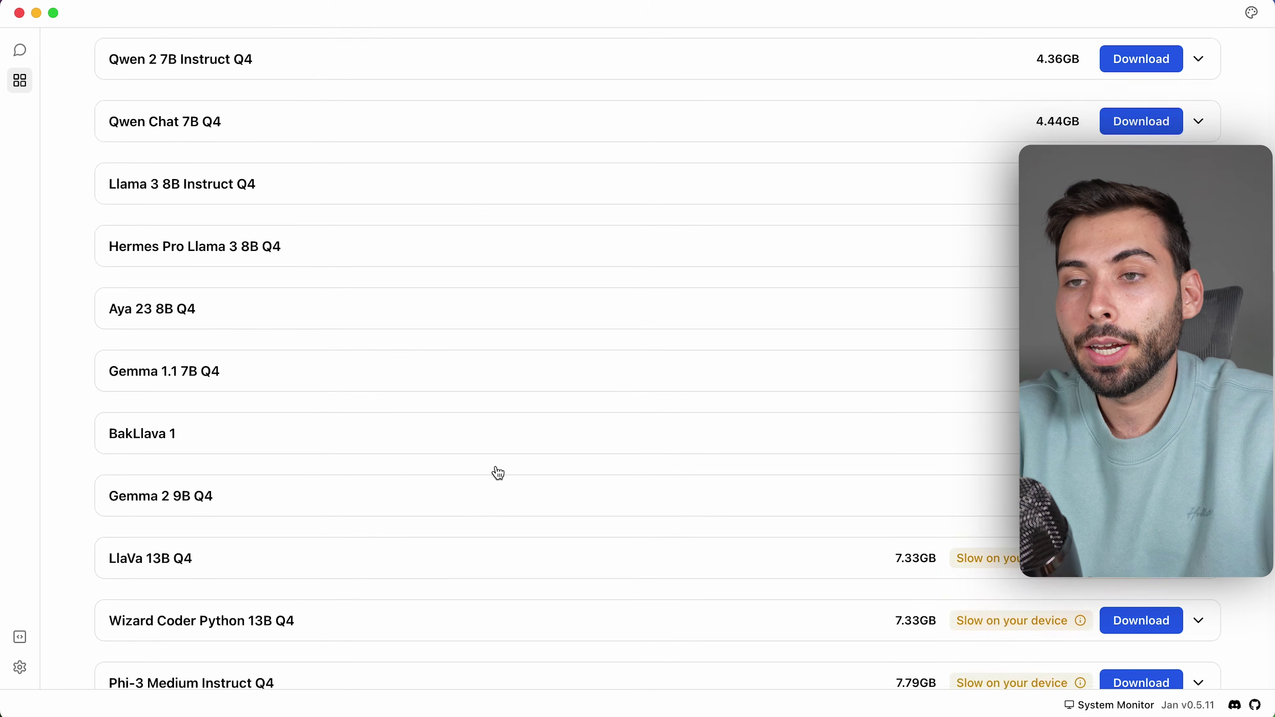
pyautogui.scroll(15, 499, 473)
pyautogui.click(520, 165)
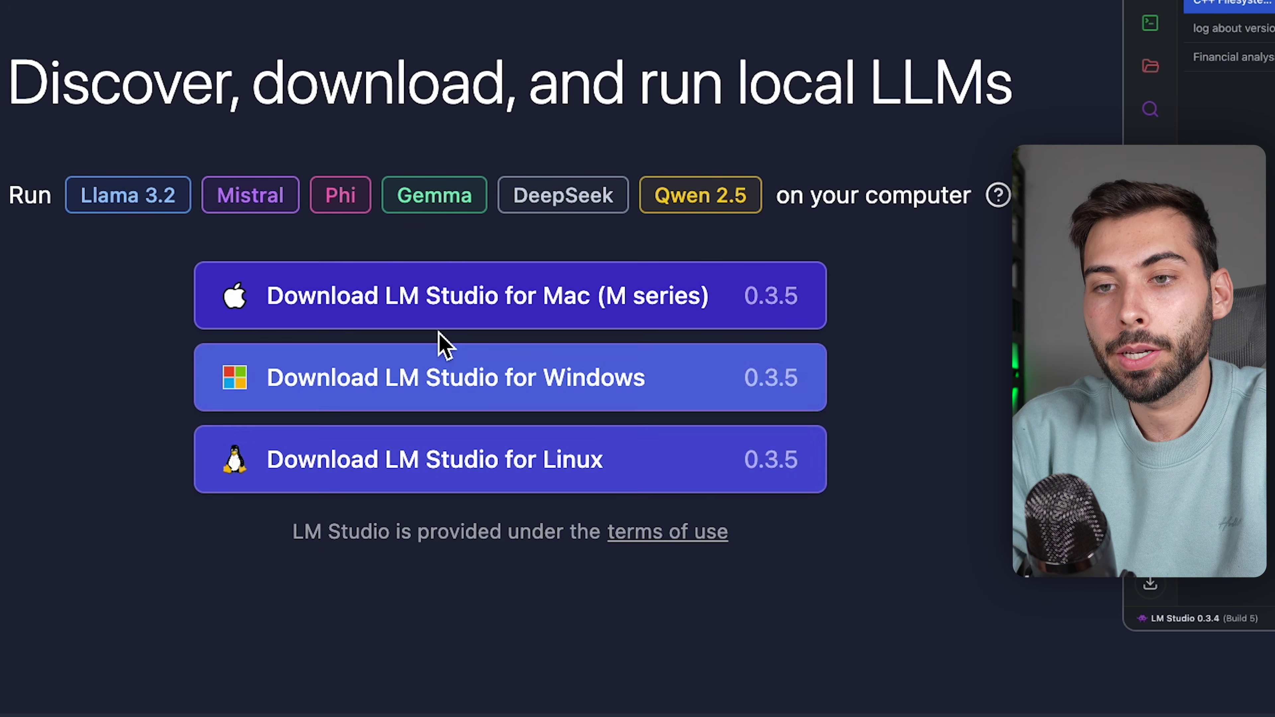
# - Download LM Studio 0.3.5 for Mac (M series) from its website and install it in Applications
pyautogui.click(489, 308)
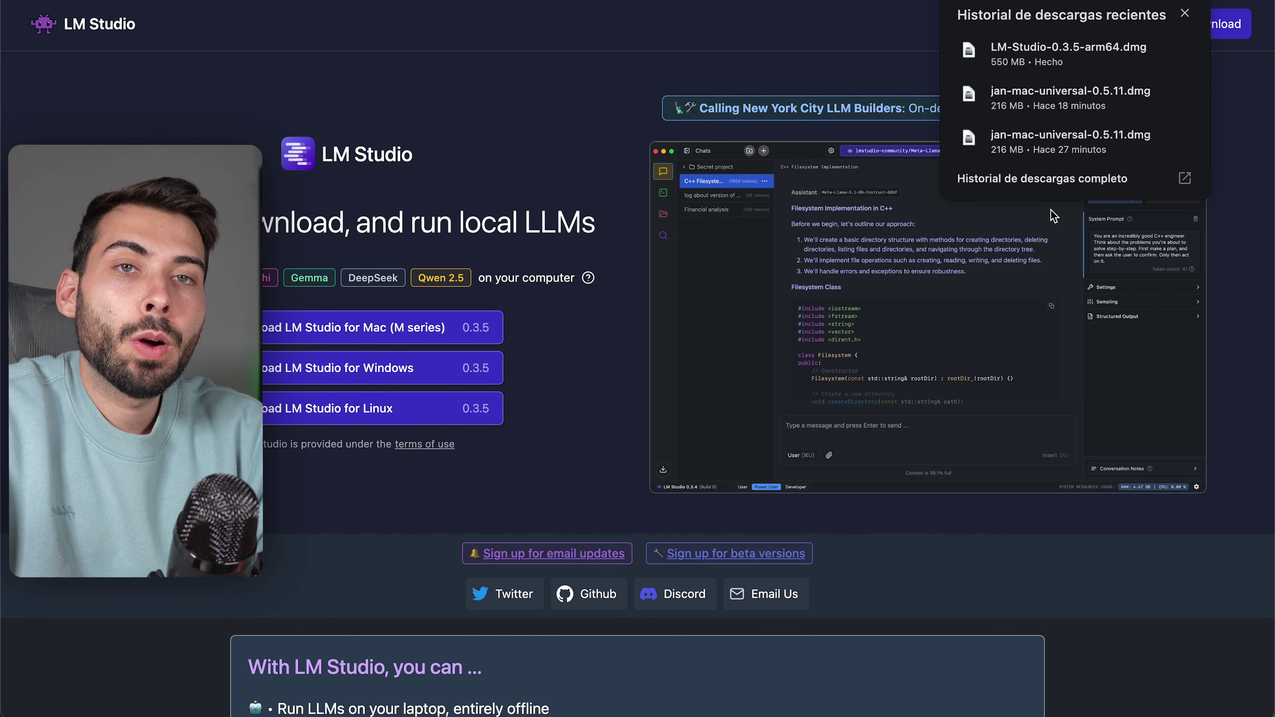
pyautogui.moveTo(289, 502); pyautogui.dragTo(561, 522)
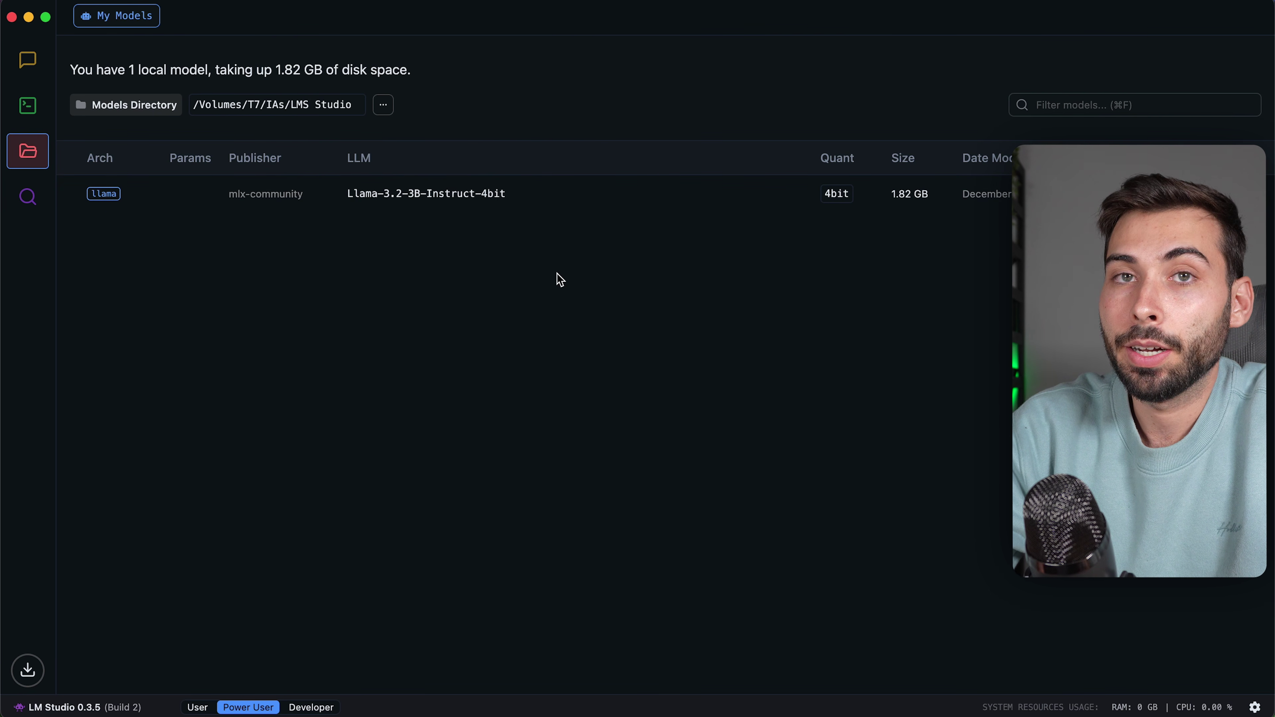
# - Open LM Studio's model search, look through the staff picks and view the Llama 3.2 3B Instruct 4bit details
pyautogui.click(31, 206)
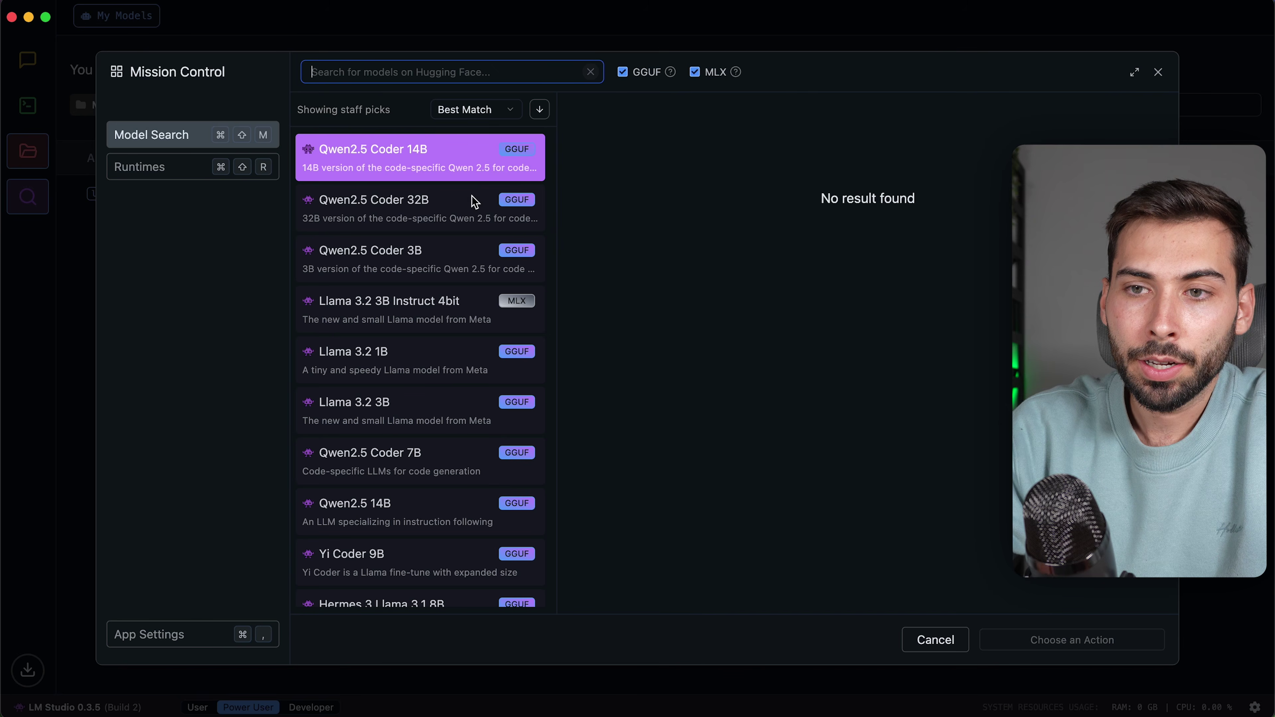
pyautogui.scroll(-1, 460, 269)
pyautogui.scroll(-20, 461, 270)
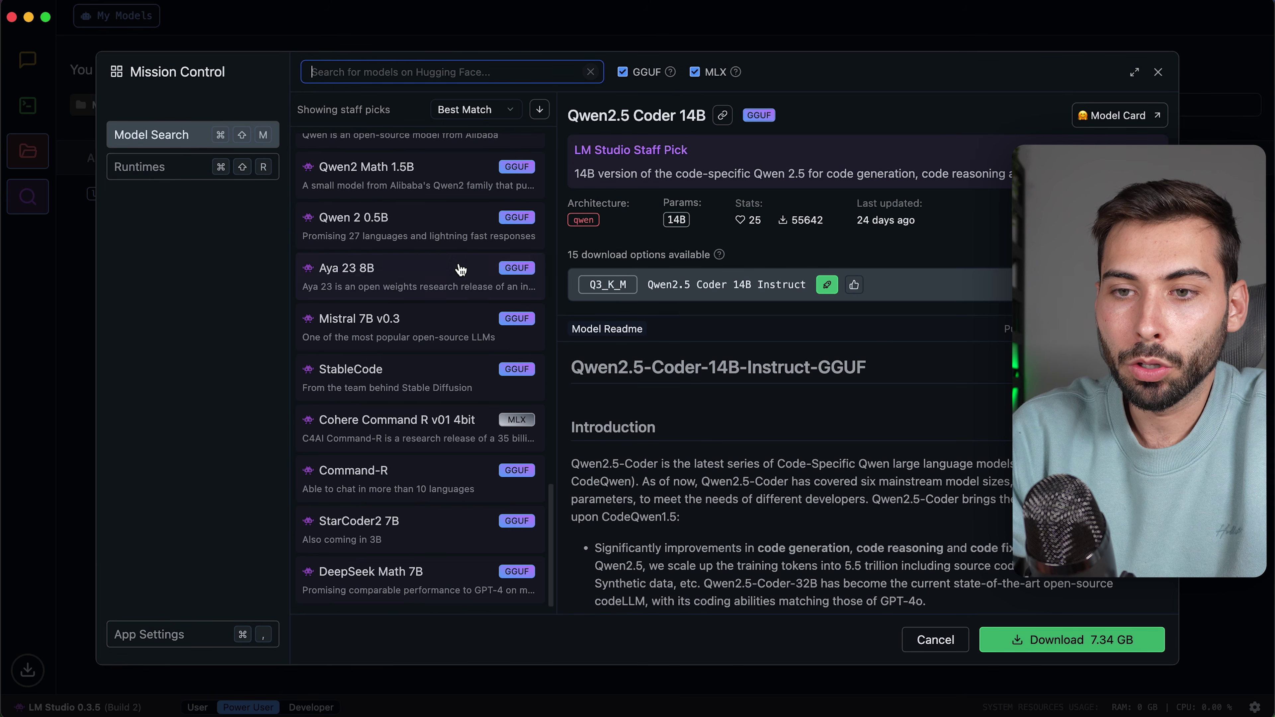
pyautogui.scroll(20, 461, 270)
pyautogui.click(508, 295)
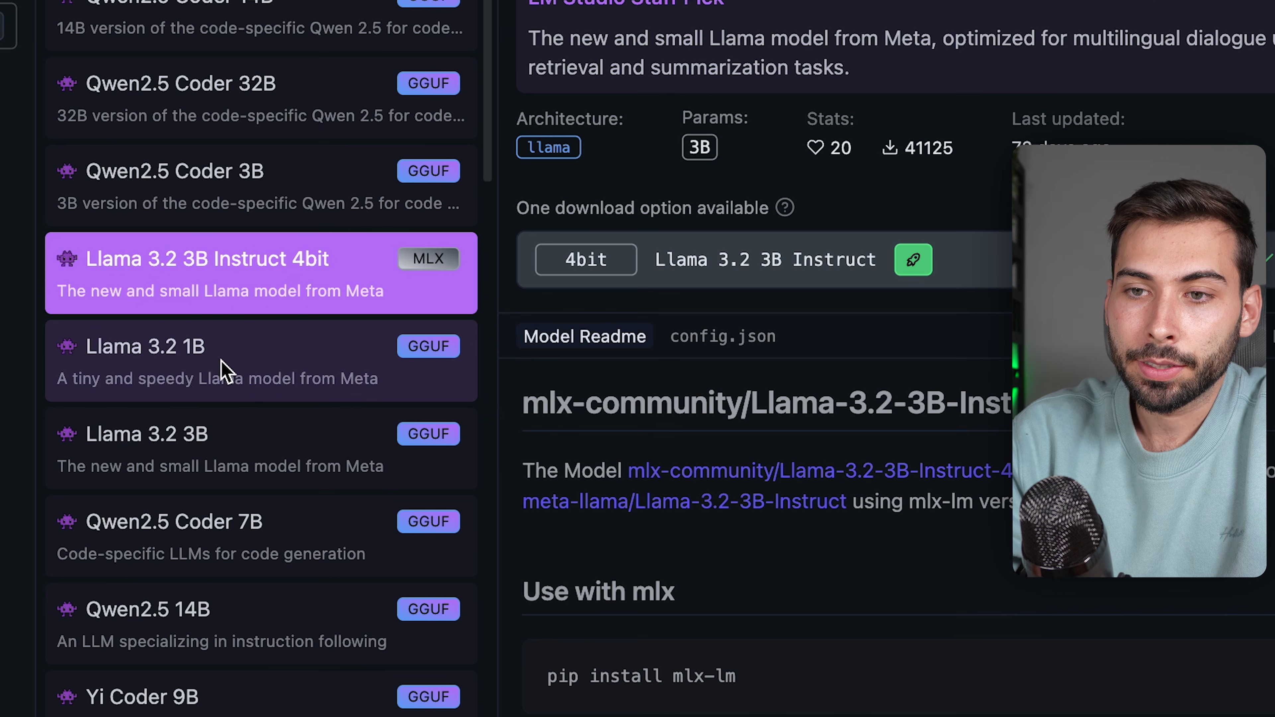
# - Download the Llama 3.2 1B GGUF model and load it for chatting
pyautogui.click(224, 370)
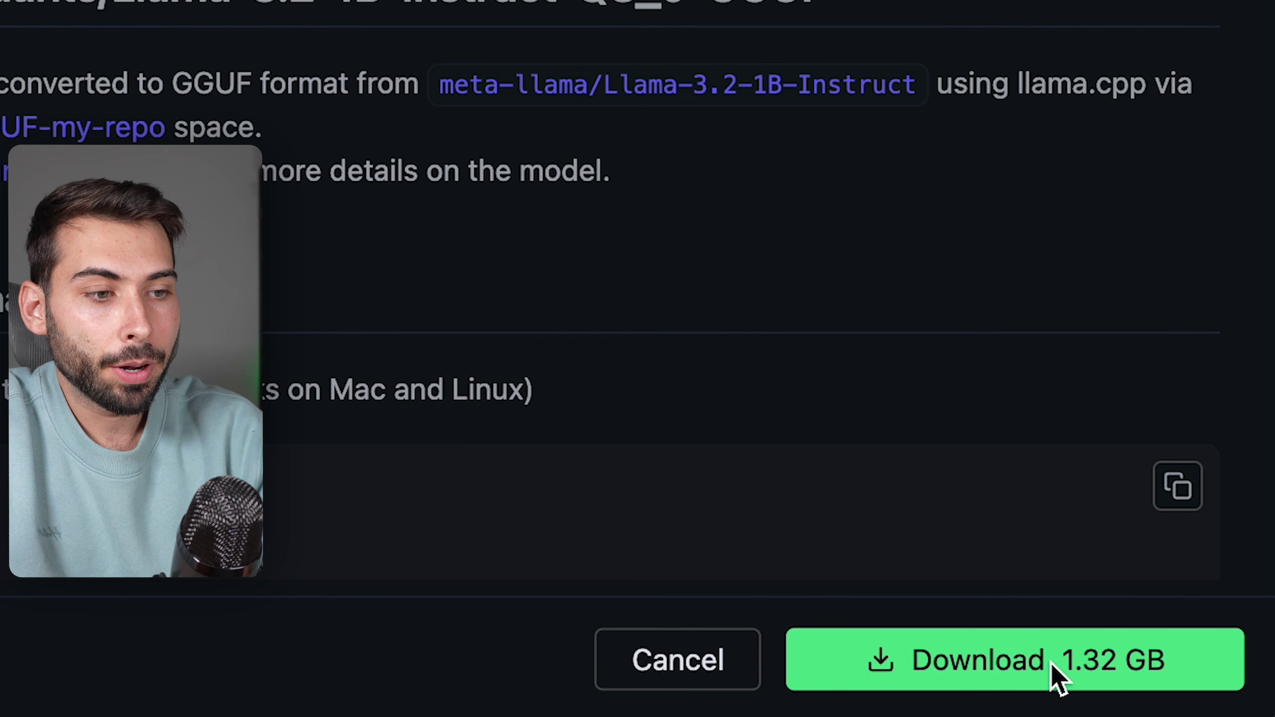
pyautogui.click(1089, 683)
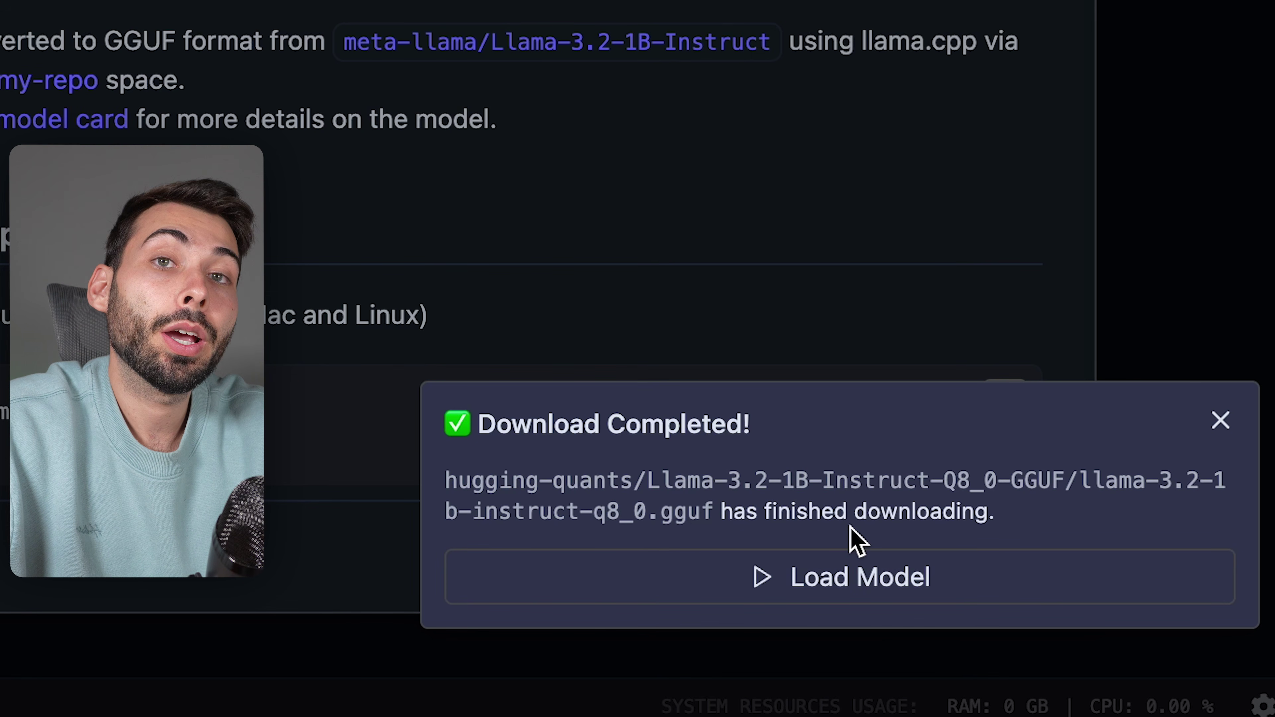
pyautogui.click(879, 598)
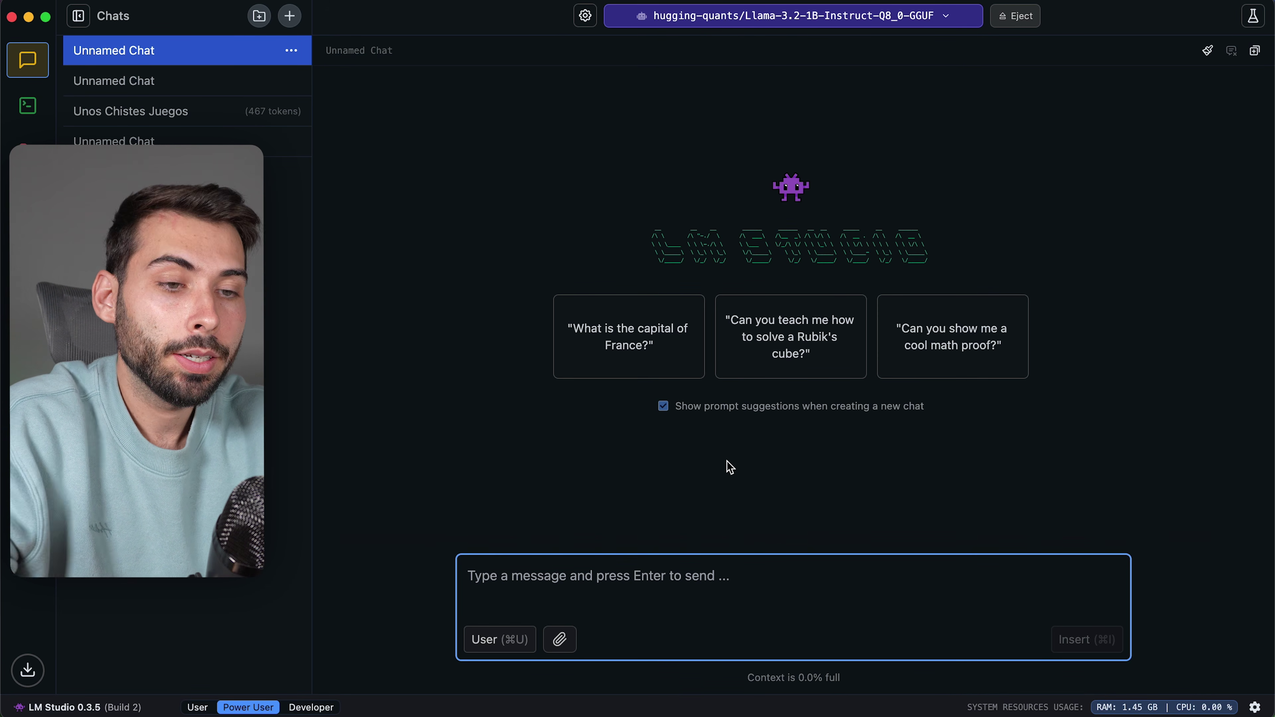
# - Send the message "Hola, cómo estás?" to the loaded Llama 3.2 1B model
pyautogui.write('H')
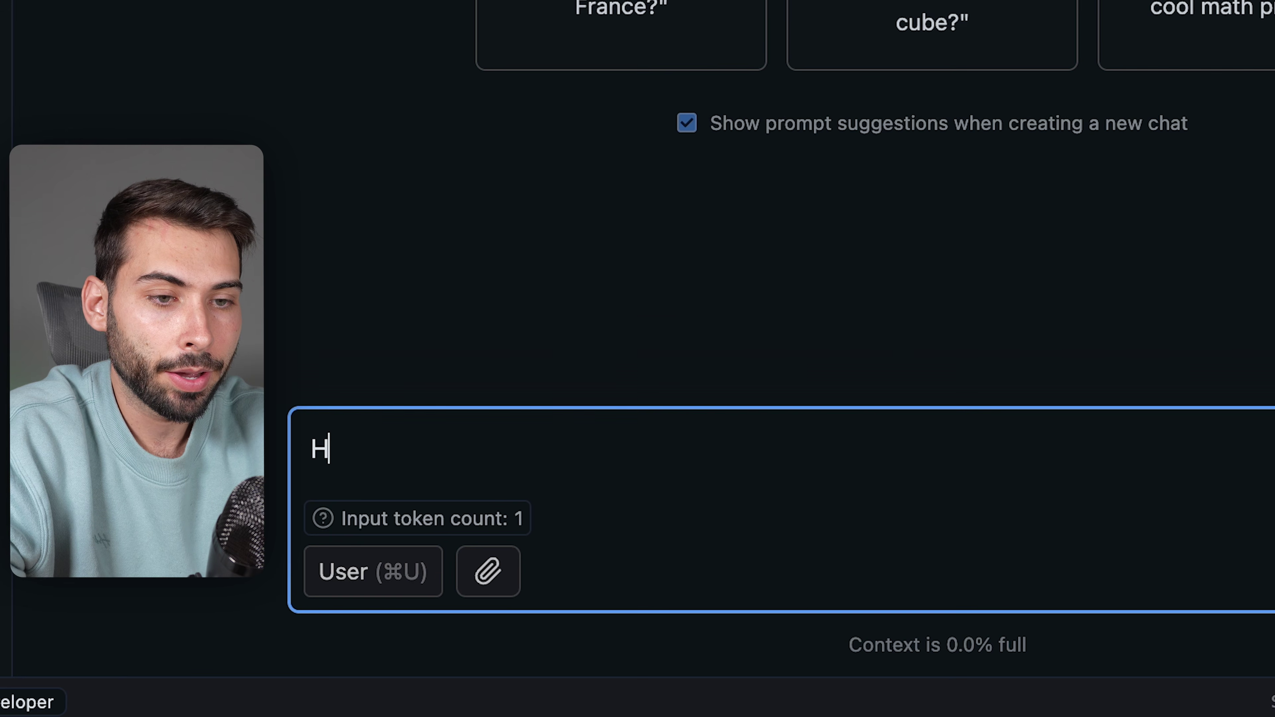
pyautogui.write('ola, cómo estás?')
pyautogui.click(1090, 640)
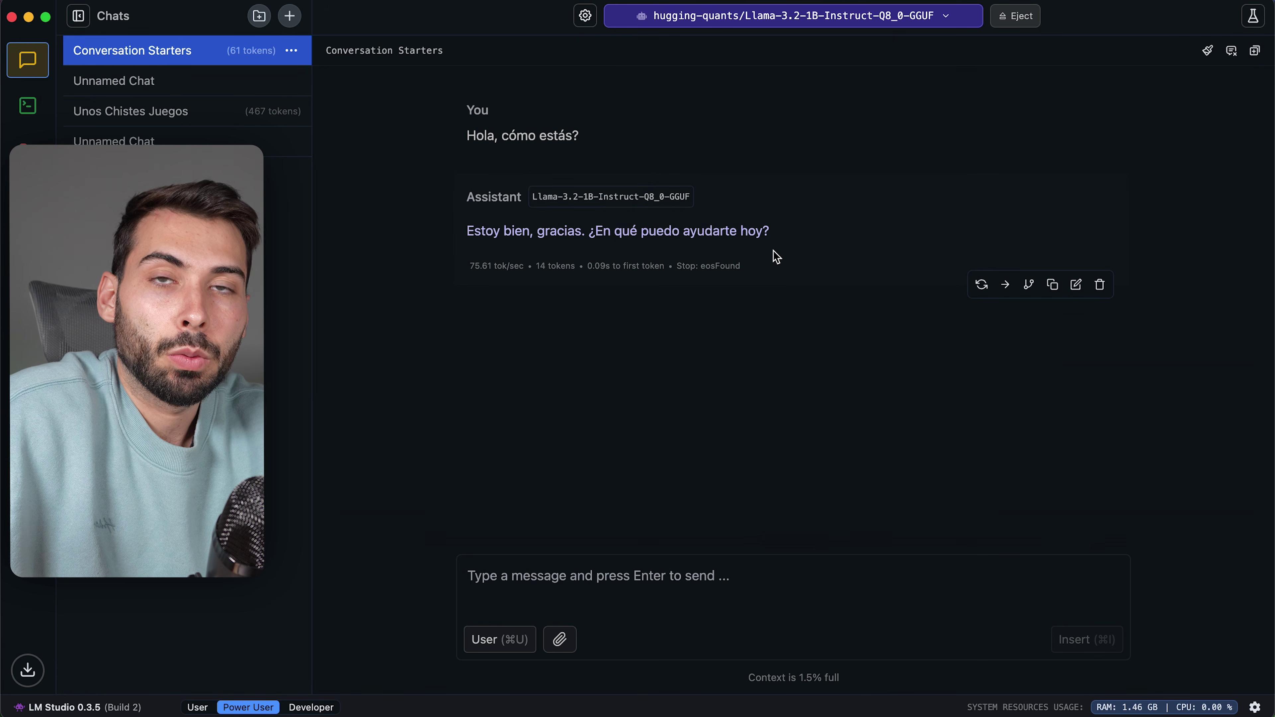
# - Send the prompt "Dime 5 ideas para ganar dinero por internet" and read through the whole answer
pyautogui.click(838, 583)
pyautogui.write('Dime 5 ideas para ganar dinero por internet')
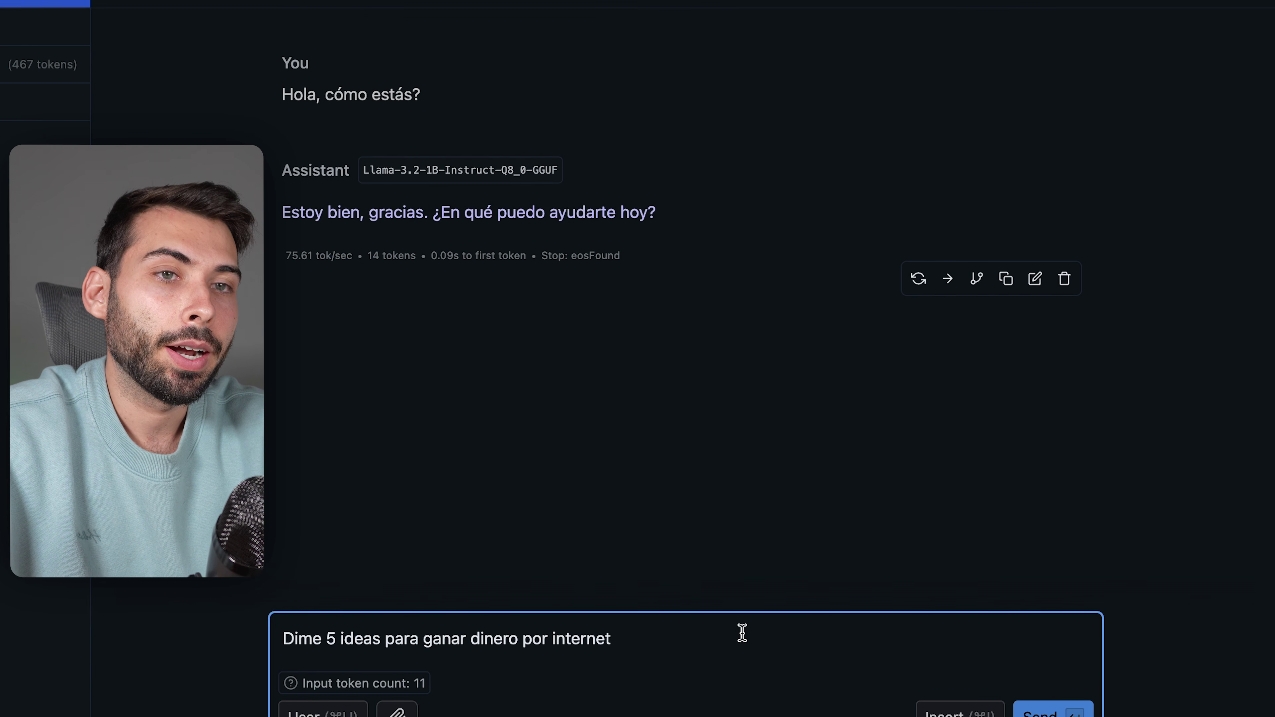
pyautogui.click(1019, 707)
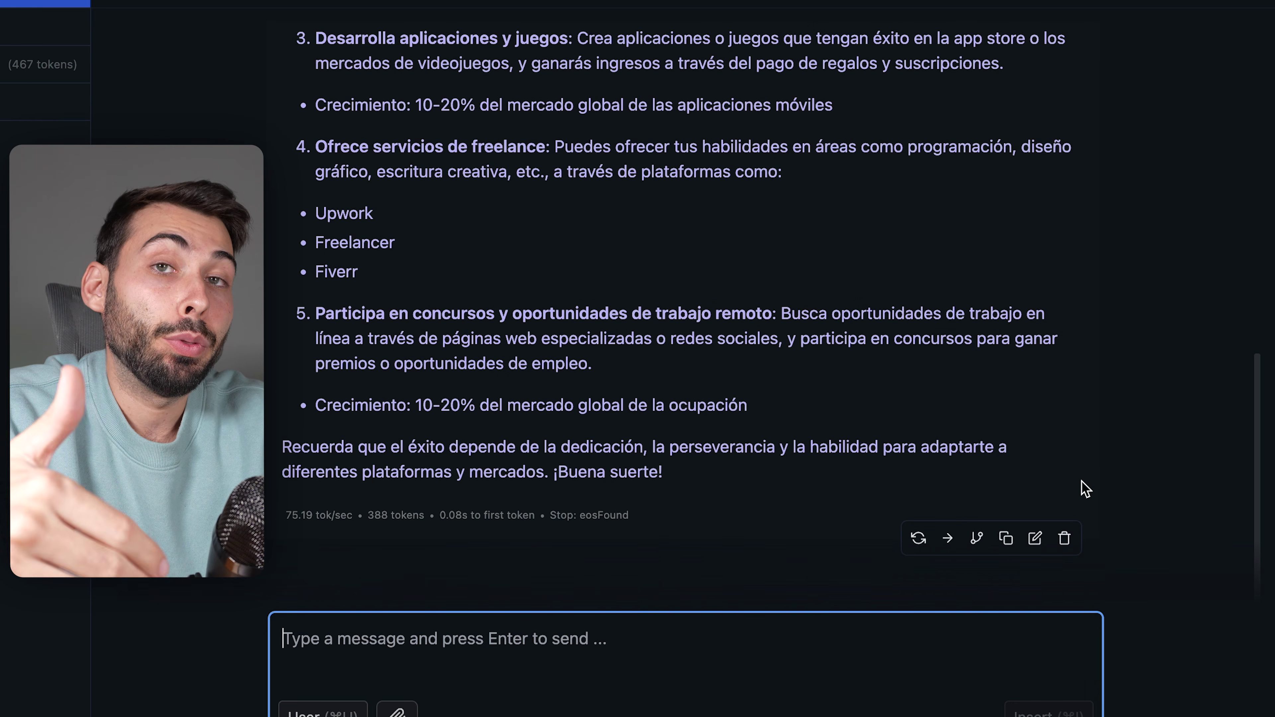
pyautogui.scroll(8, 729, 306)
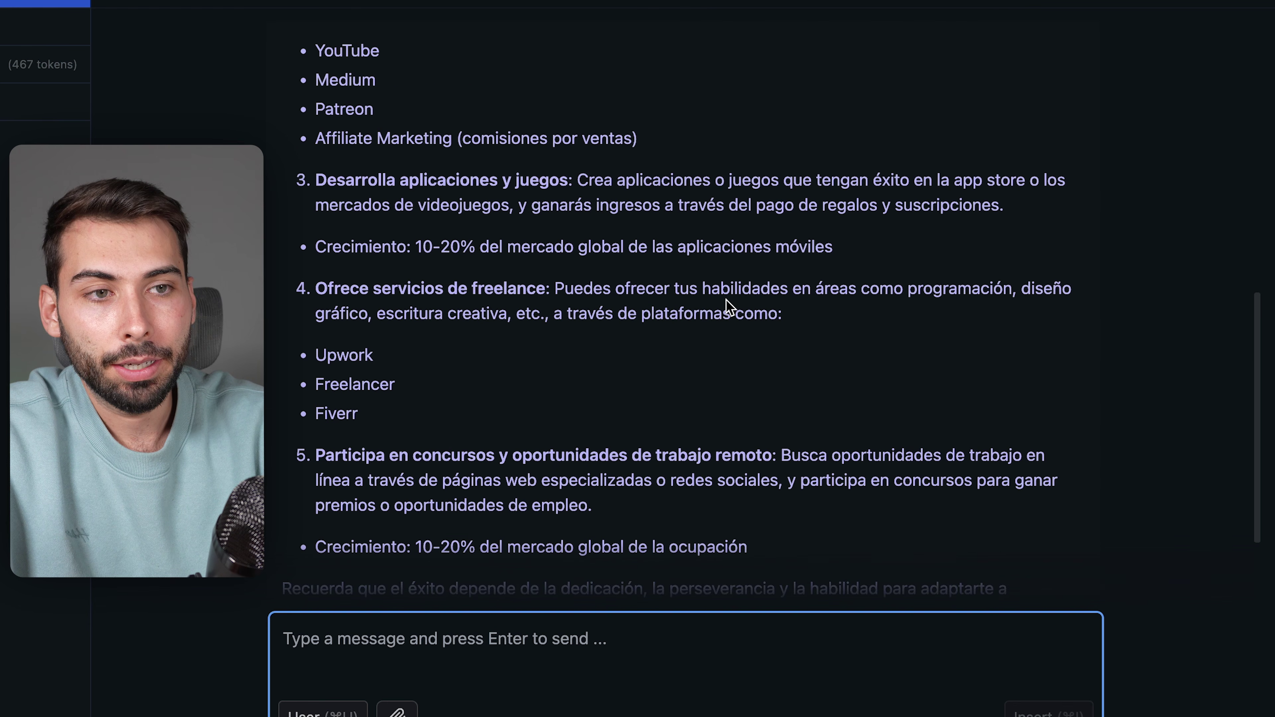
pyautogui.scroll(2, 728, 306)
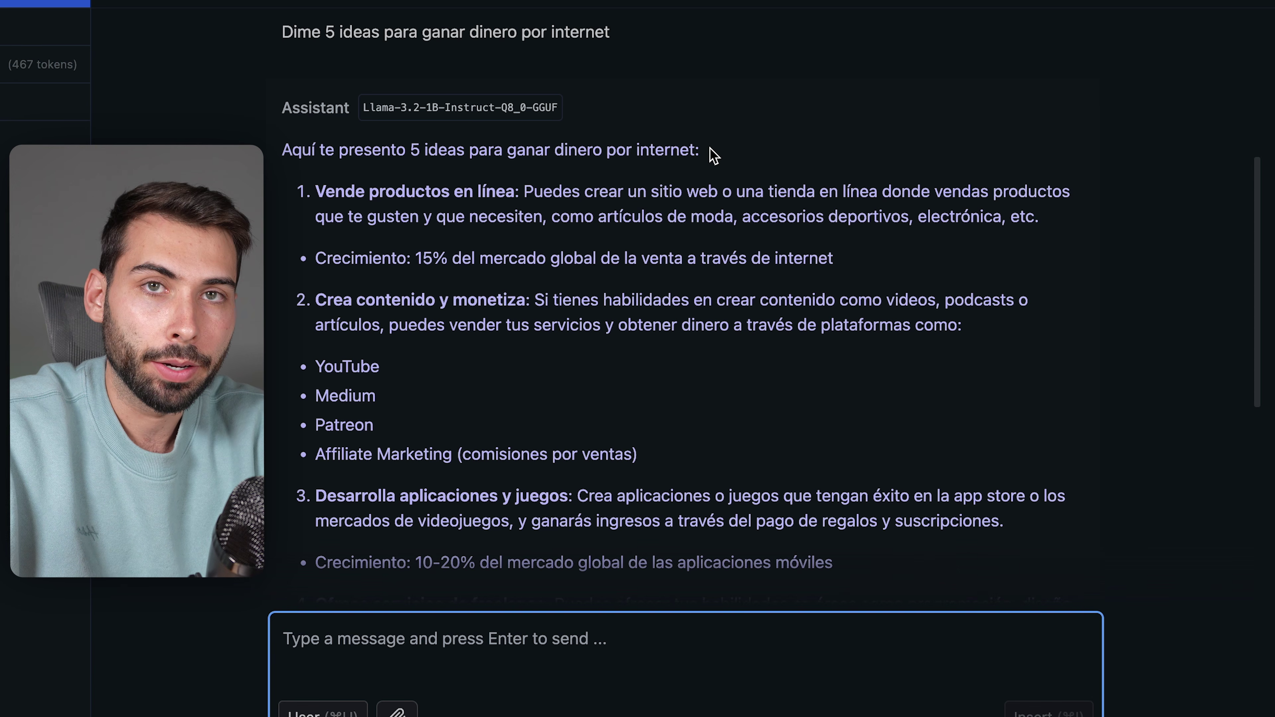
pyautogui.scroll(-10, 711, 151)
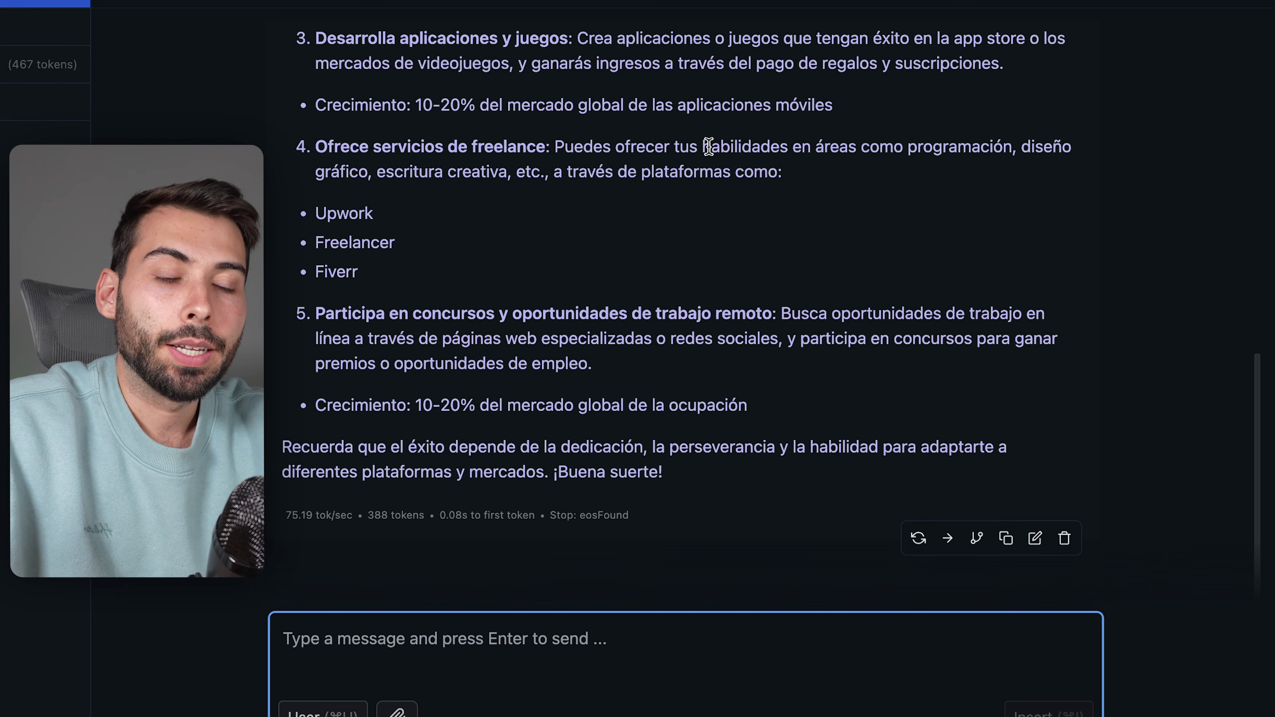
pyautogui.scroll(-2, 708, 146)
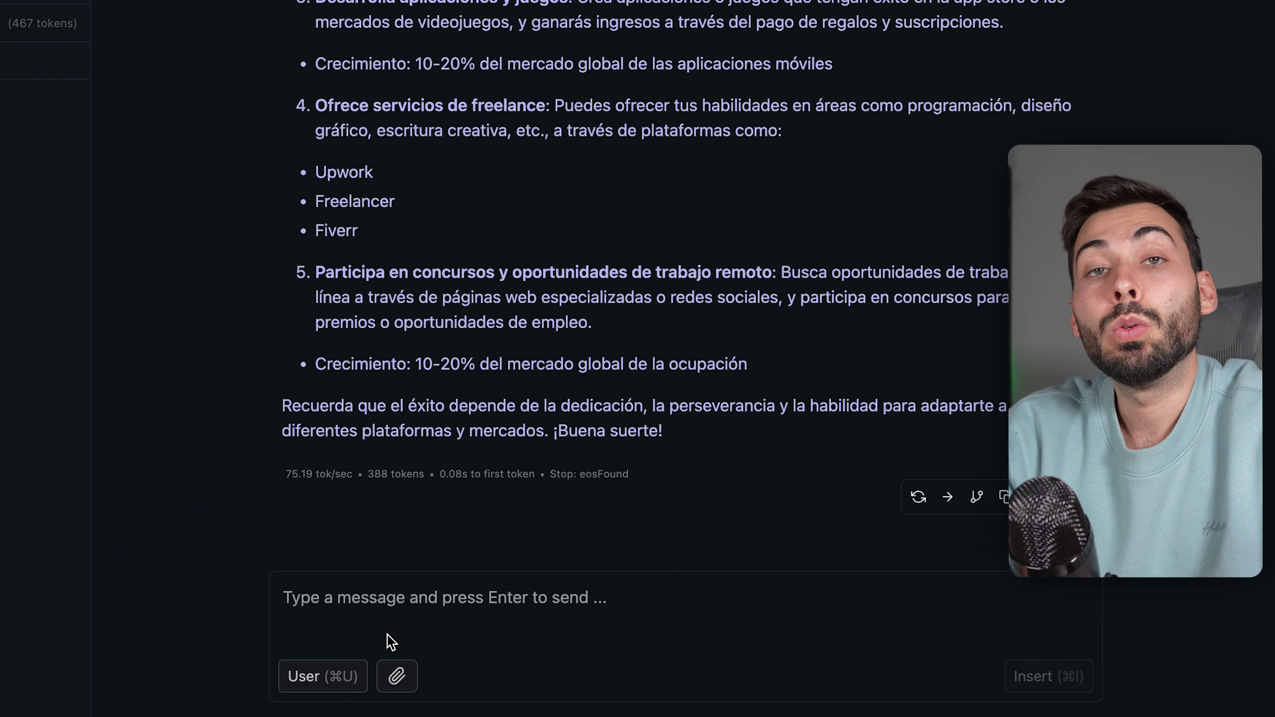
# - Open the chat's file attachment option and close it without attaching anything
pyautogui.click(399, 678)
pyautogui.click(779, 95)
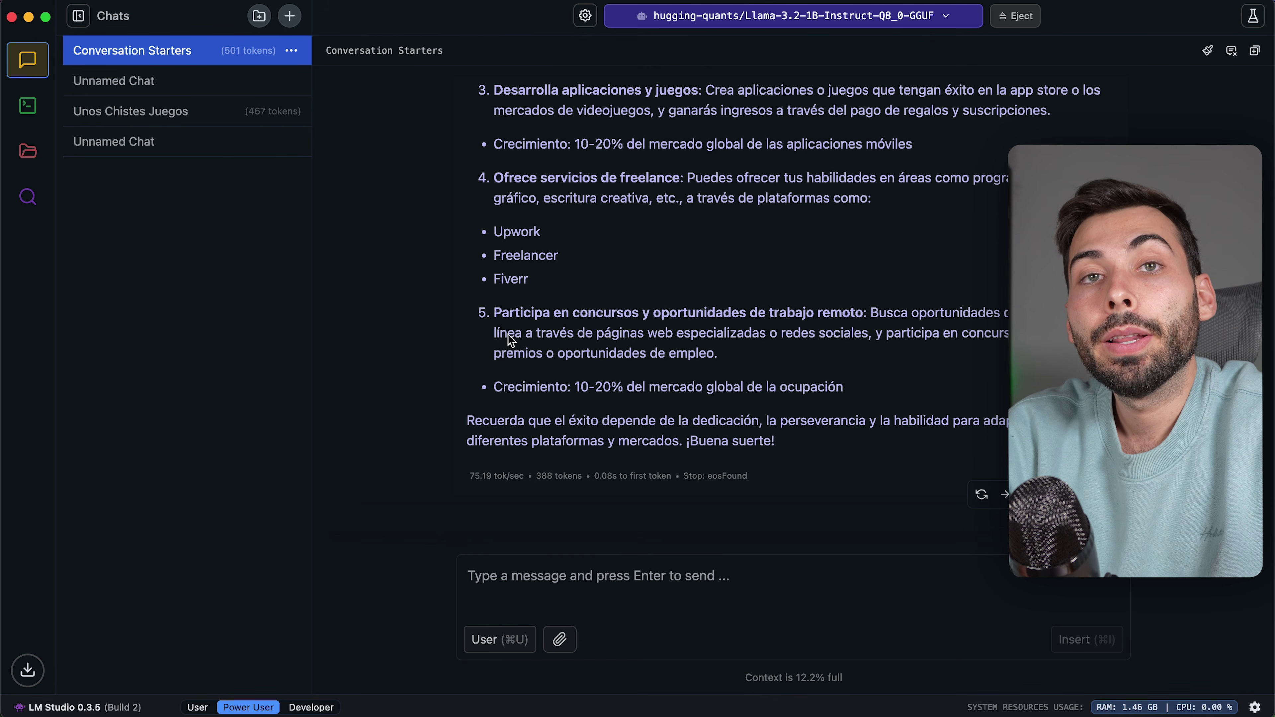
# - Create a new chat and open the selector for the loaded model
pyautogui.click(389, 32)
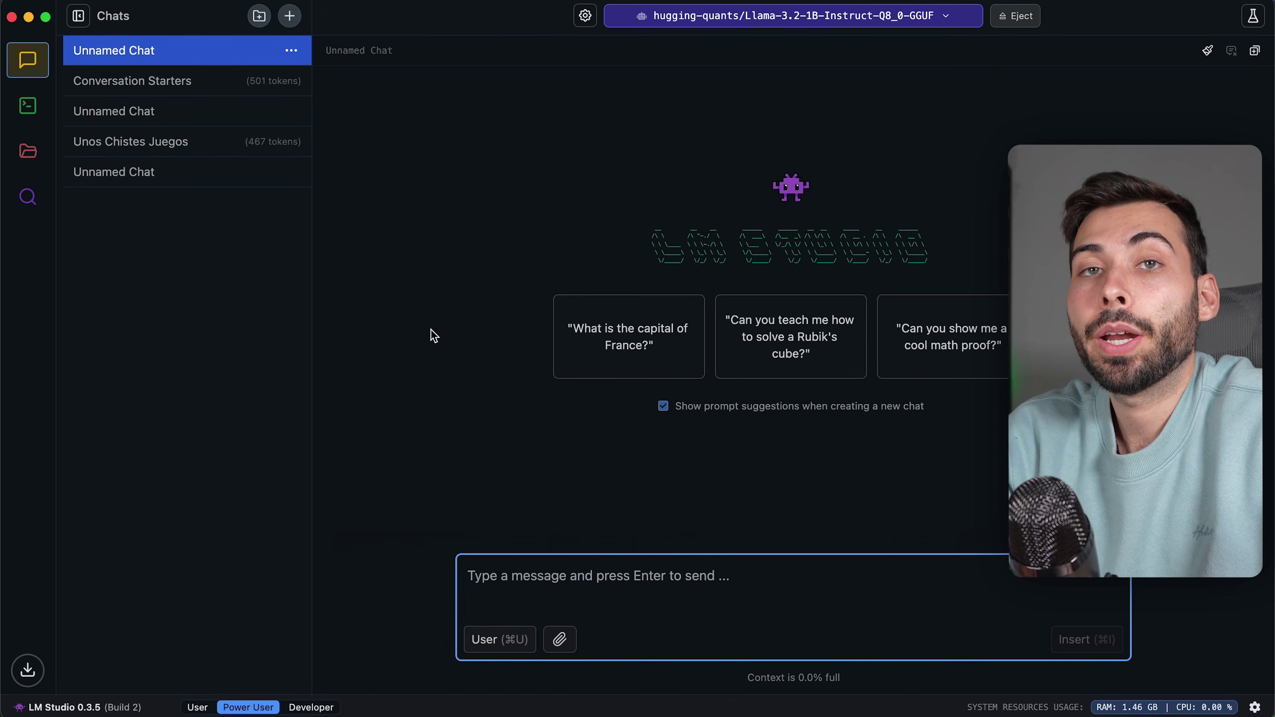
pyautogui.click(892, 96)
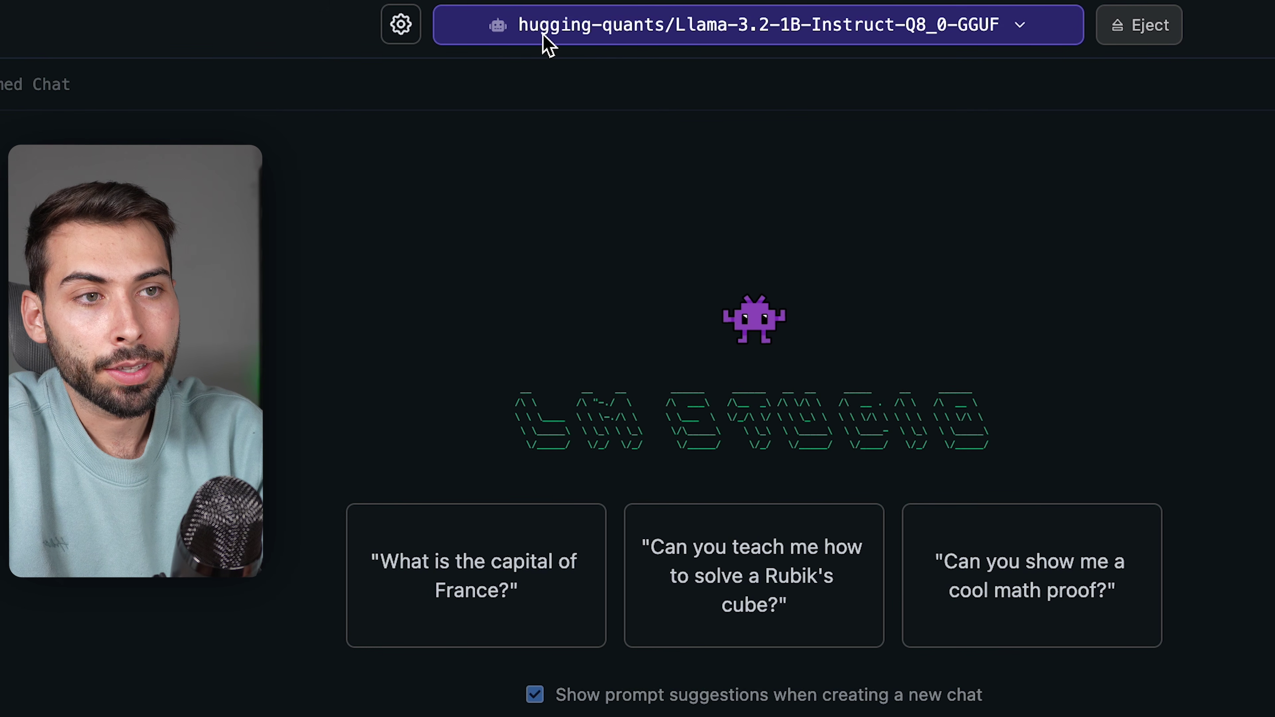
pyautogui.click(797, 36)
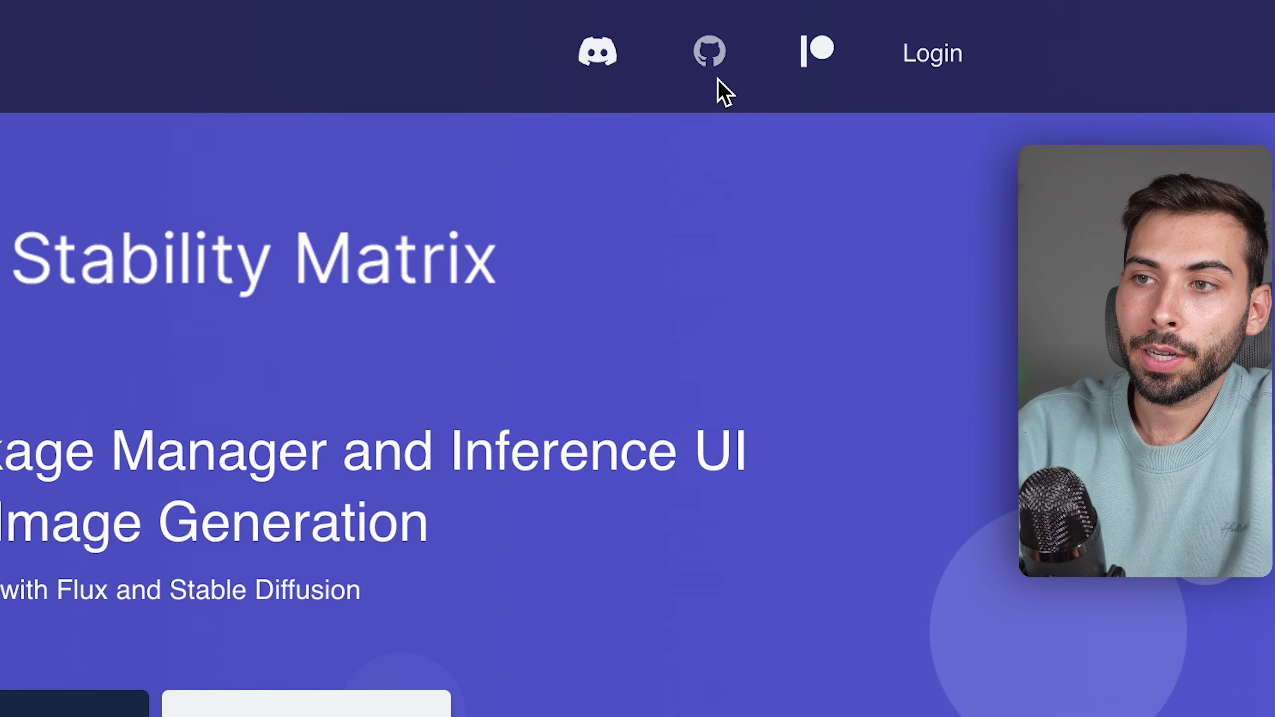
# - Download the macOS (Apple Silicon) version of Stability Matrix from its GitHub repository and install it in Applications
pyautogui.click(710, 71)
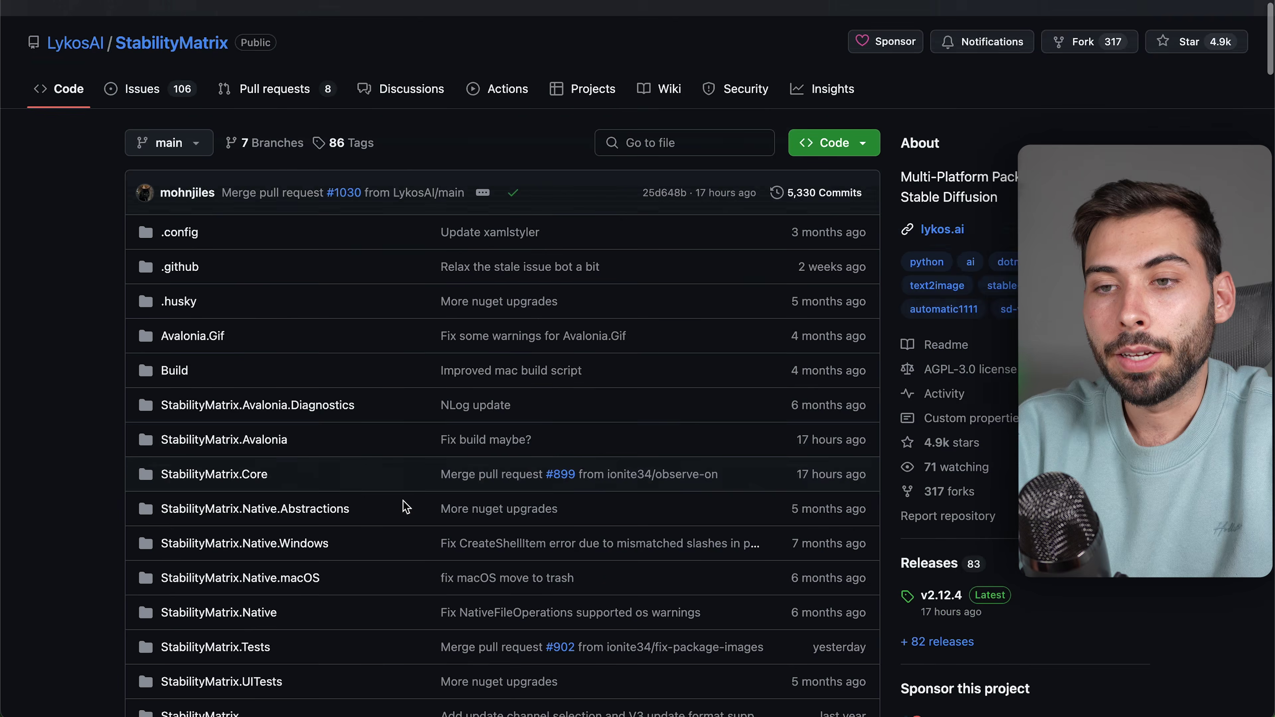
pyautogui.scroll(-15, 406, 506)
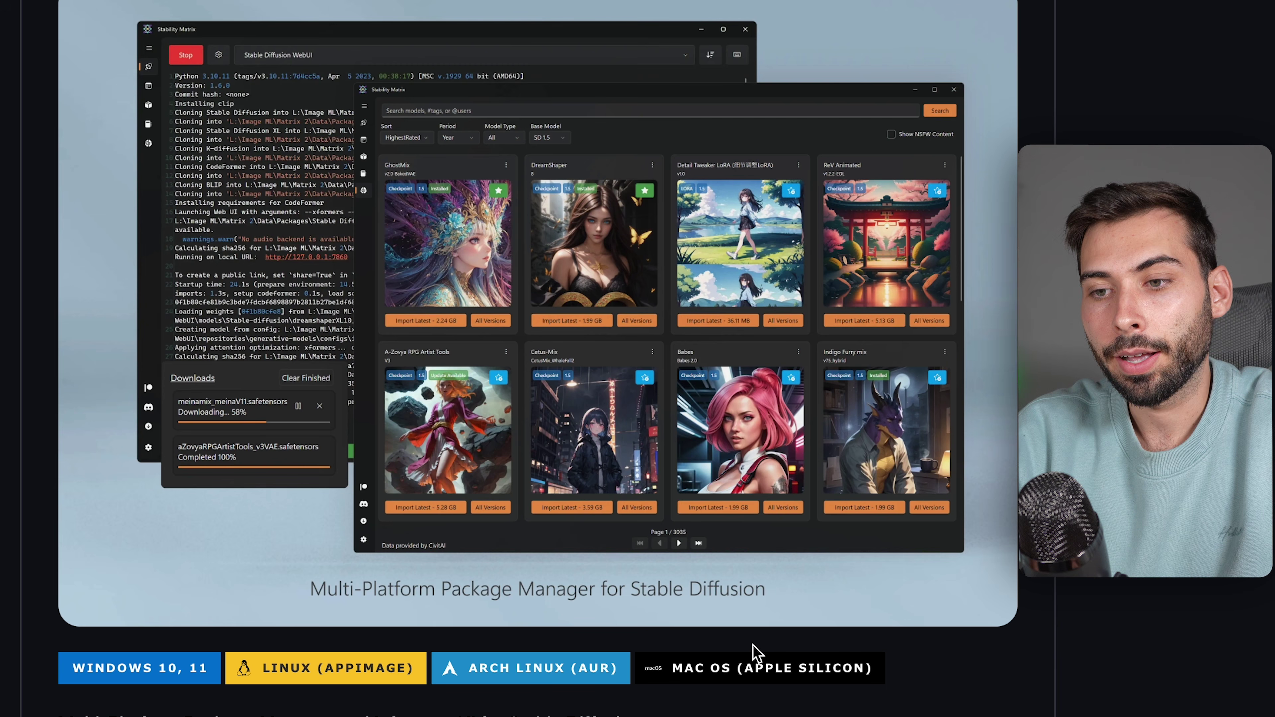
pyautogui.click(771, 673)
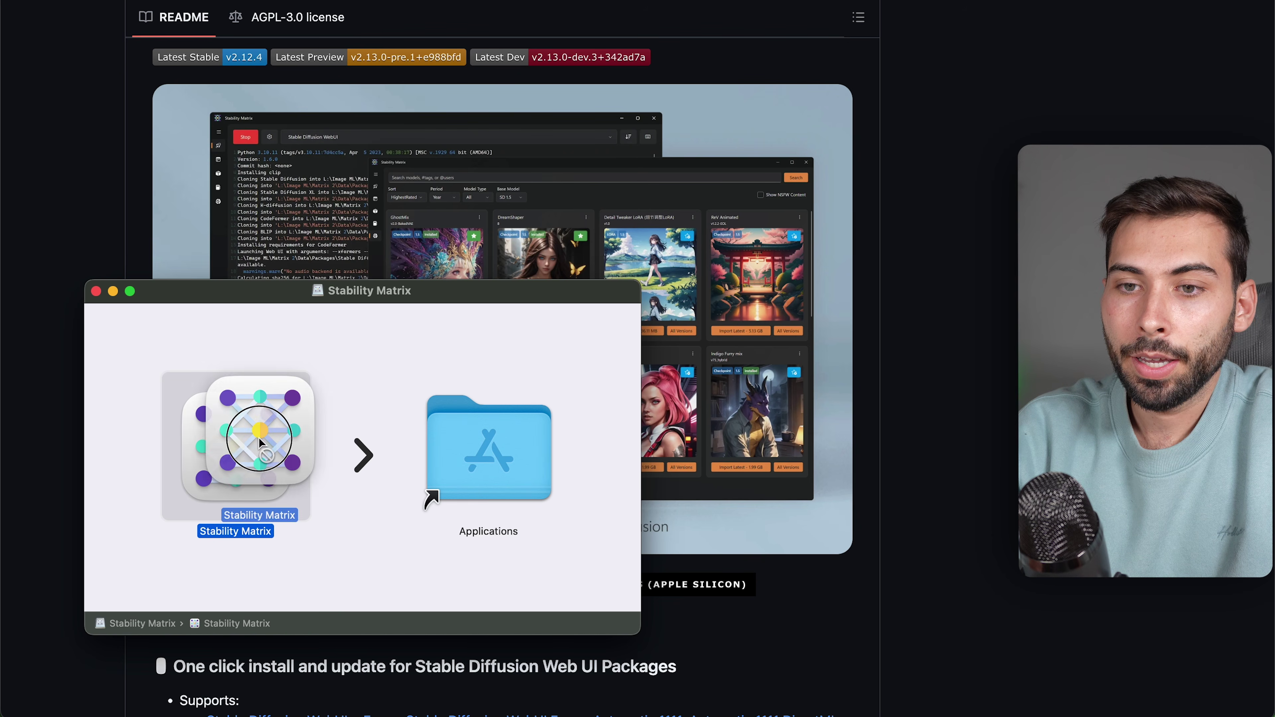
pyautogui.moveTo(231, 462); pyautogui.dragTo(487, 451)
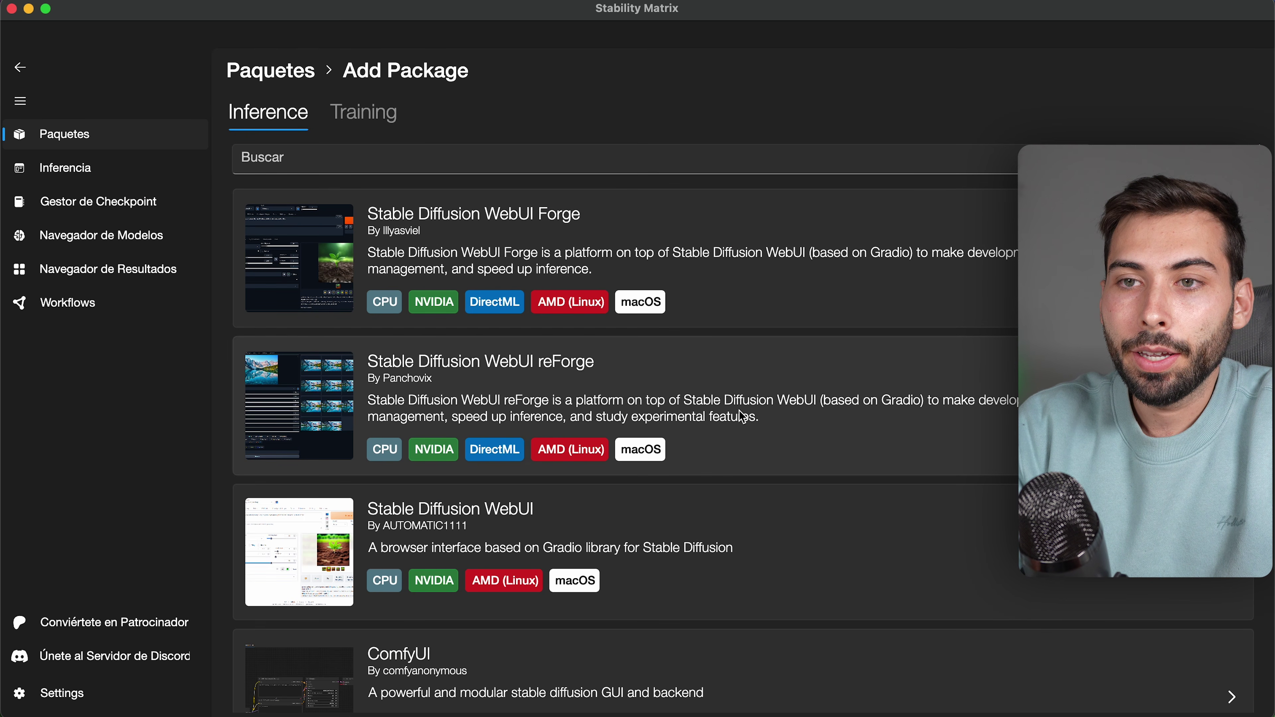
# - Install the Stable Diffusion WebUI Forge package with branch main from the inference packages, then return to the package overview
pyautogui.scroll(-7, 741, 414)
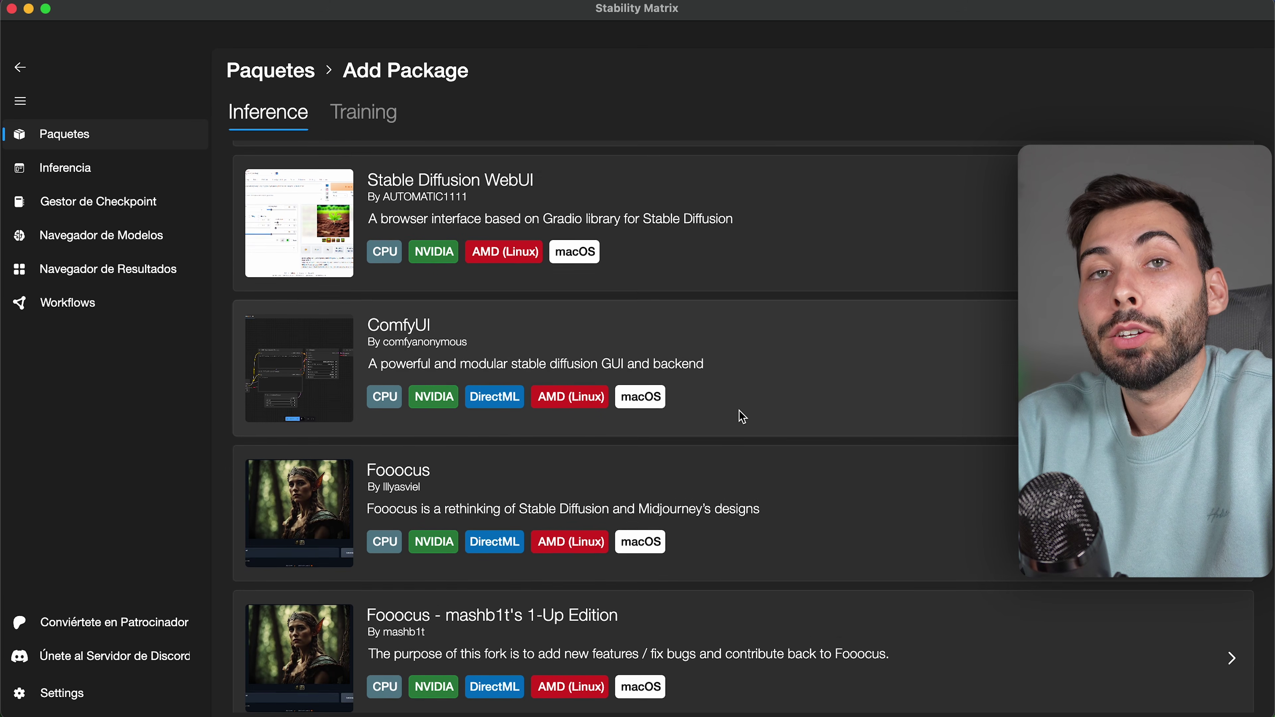
pyautogui.scroll(-5, 741, 416)
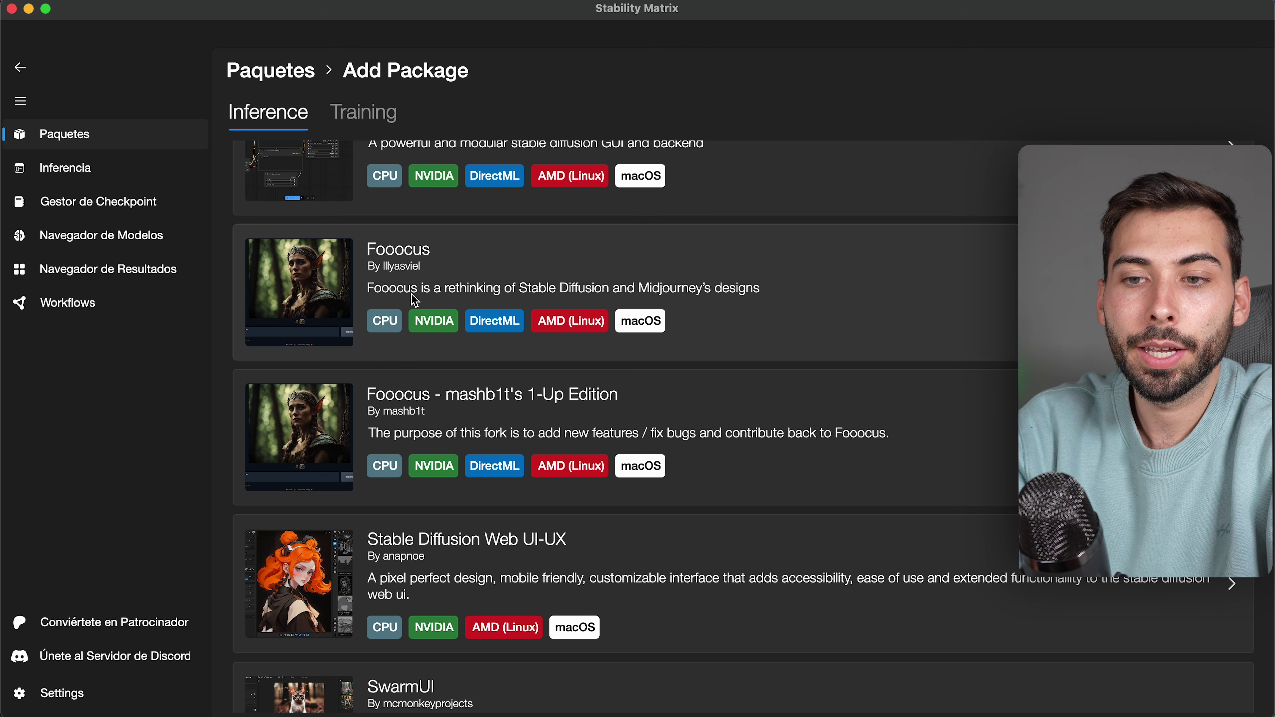
pyautogui.scroll(-6, 413, 296)
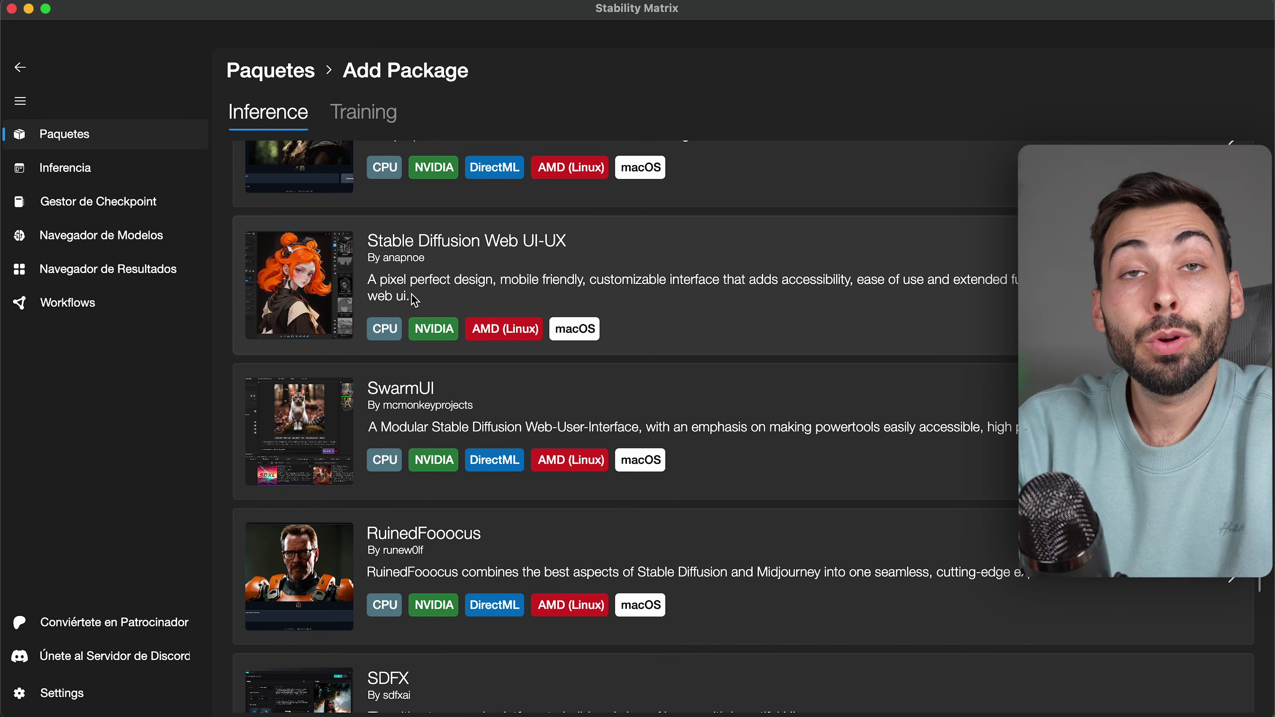
pyautogui.scroll(-2, 415, 299)
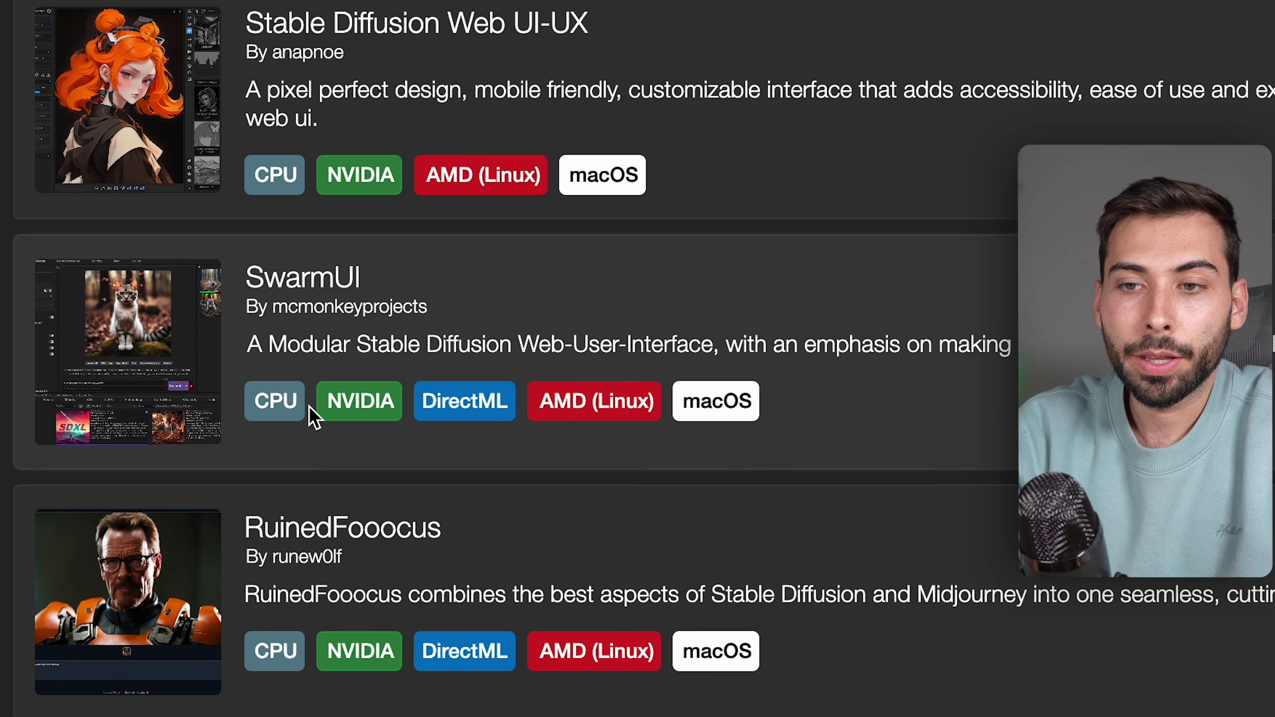
pyautogui.scroll(-5, 293, 469)
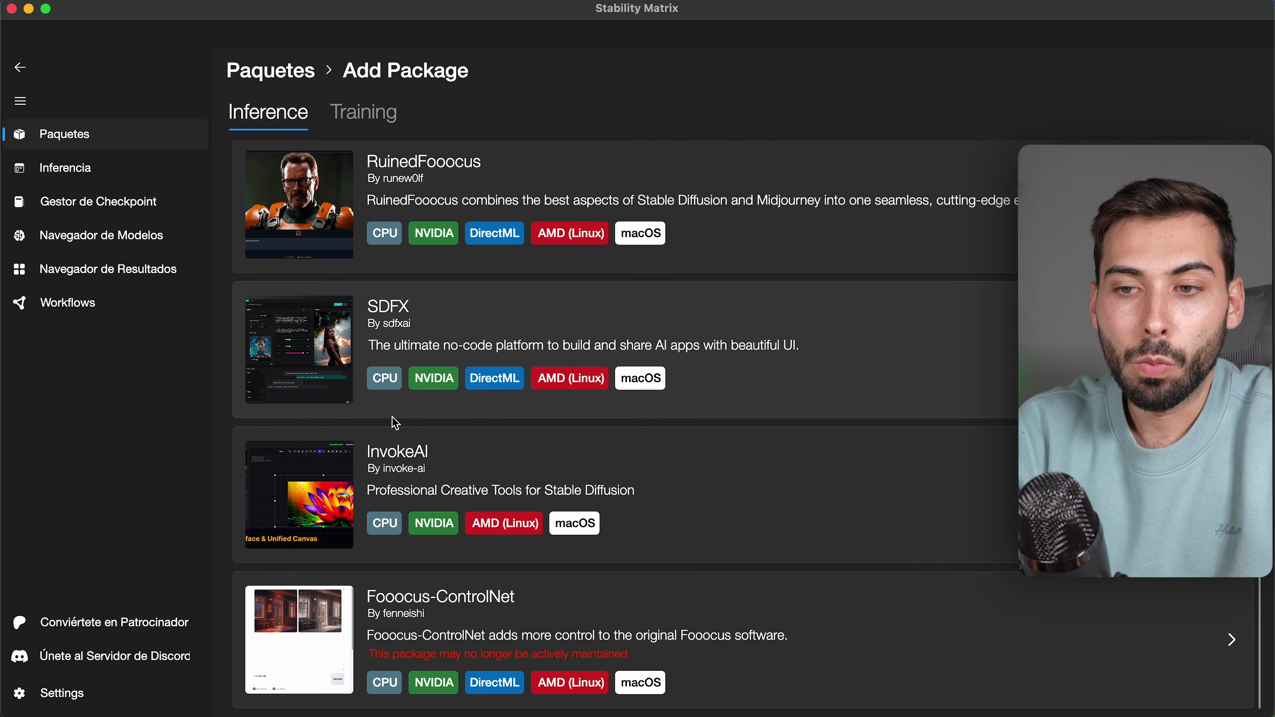
pyautogui.scroll(10, 395, 423)
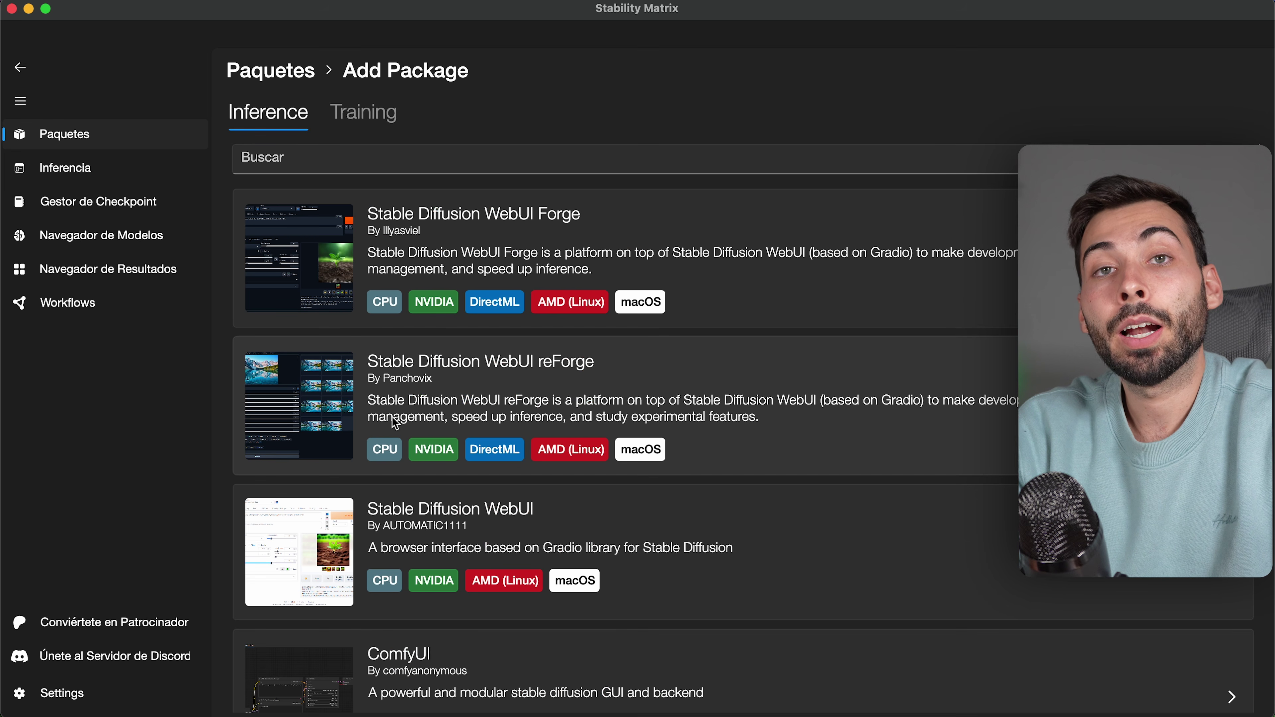
pyautogui.click(502, 317)
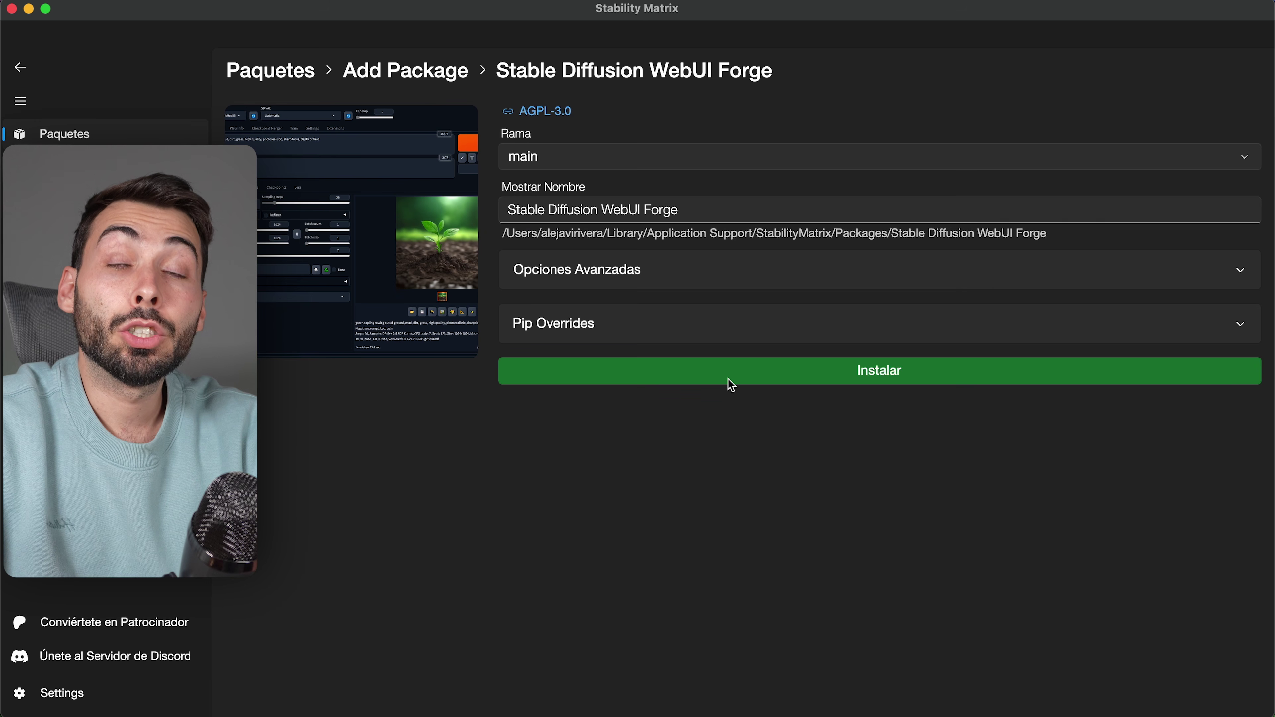
pyautogui.click(729, 379)
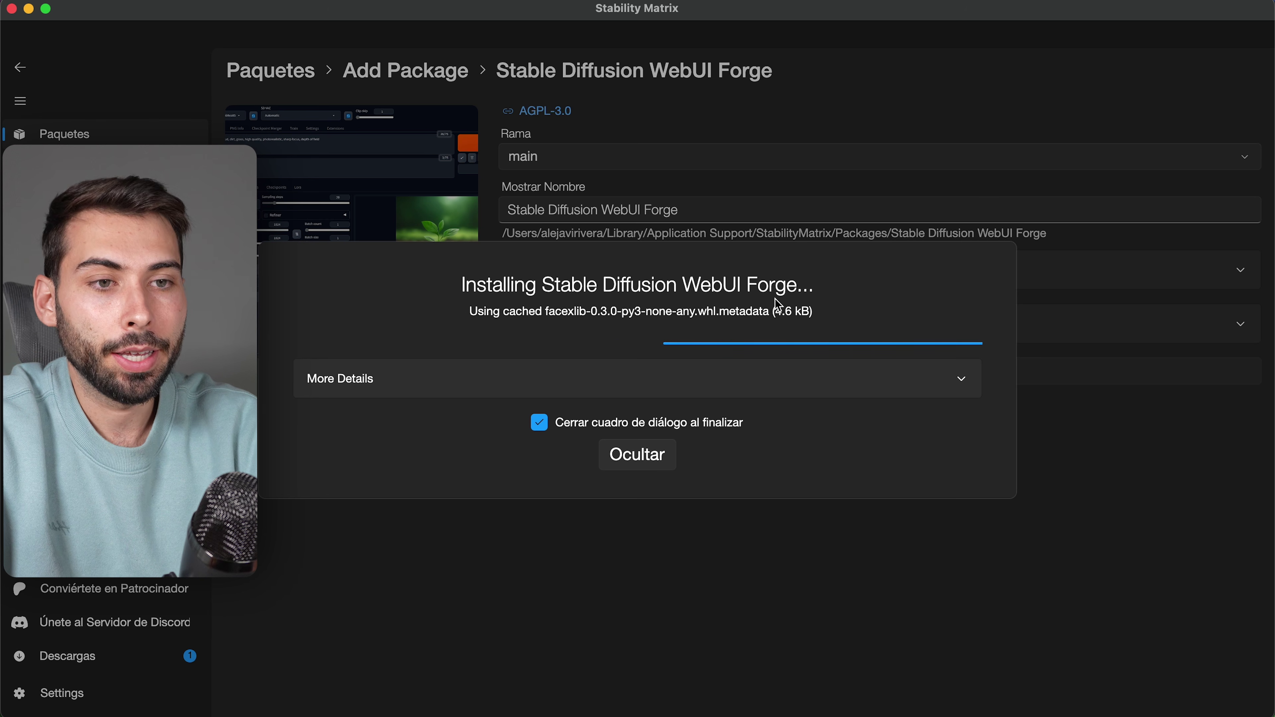
pyautogui.click(961, 379)
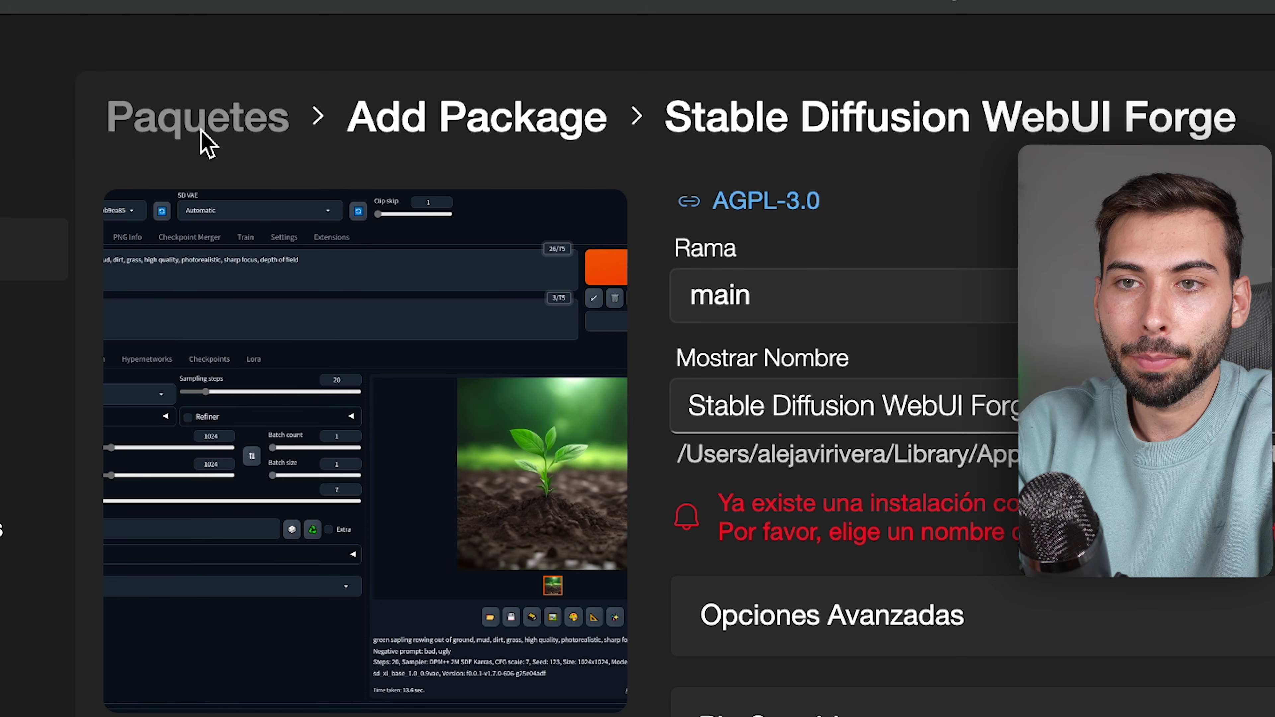
pyautogui.click(273, 77)
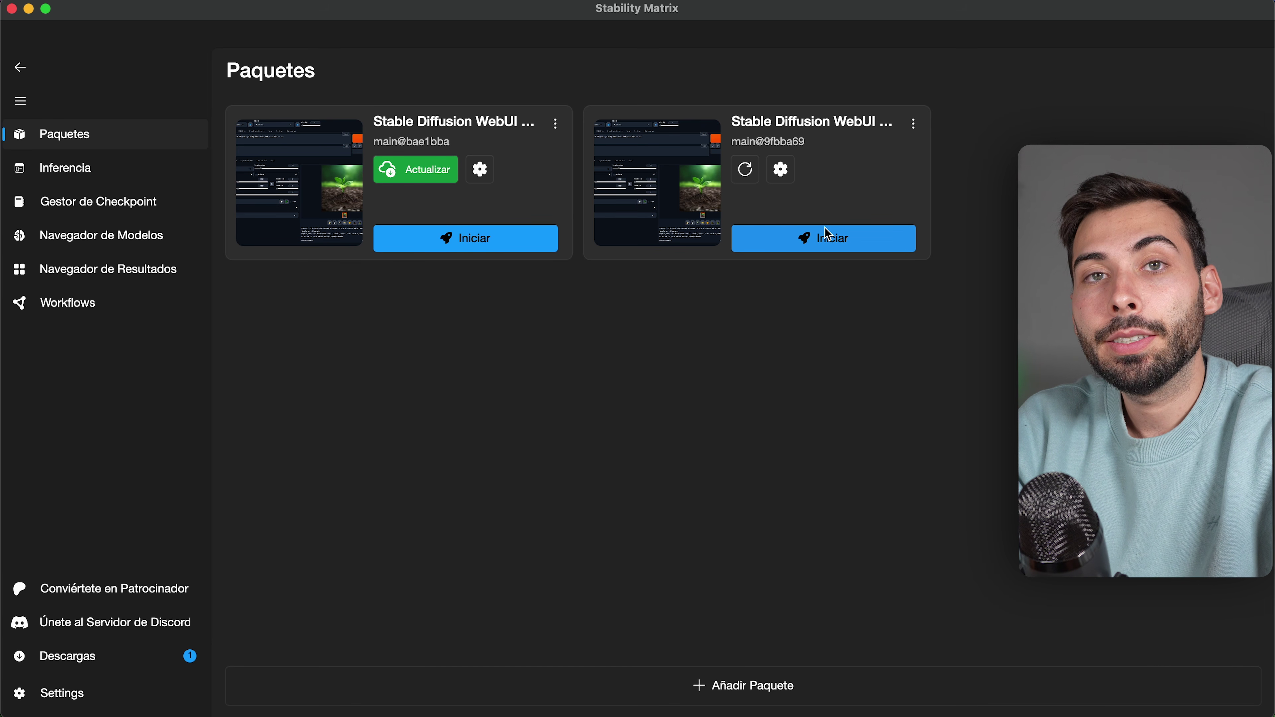
# - Import version v6 of the majicMIX realistic checkpoint from the CivitAI model browser into Models/StableDiffusion
pyautogui.click(128, 242)
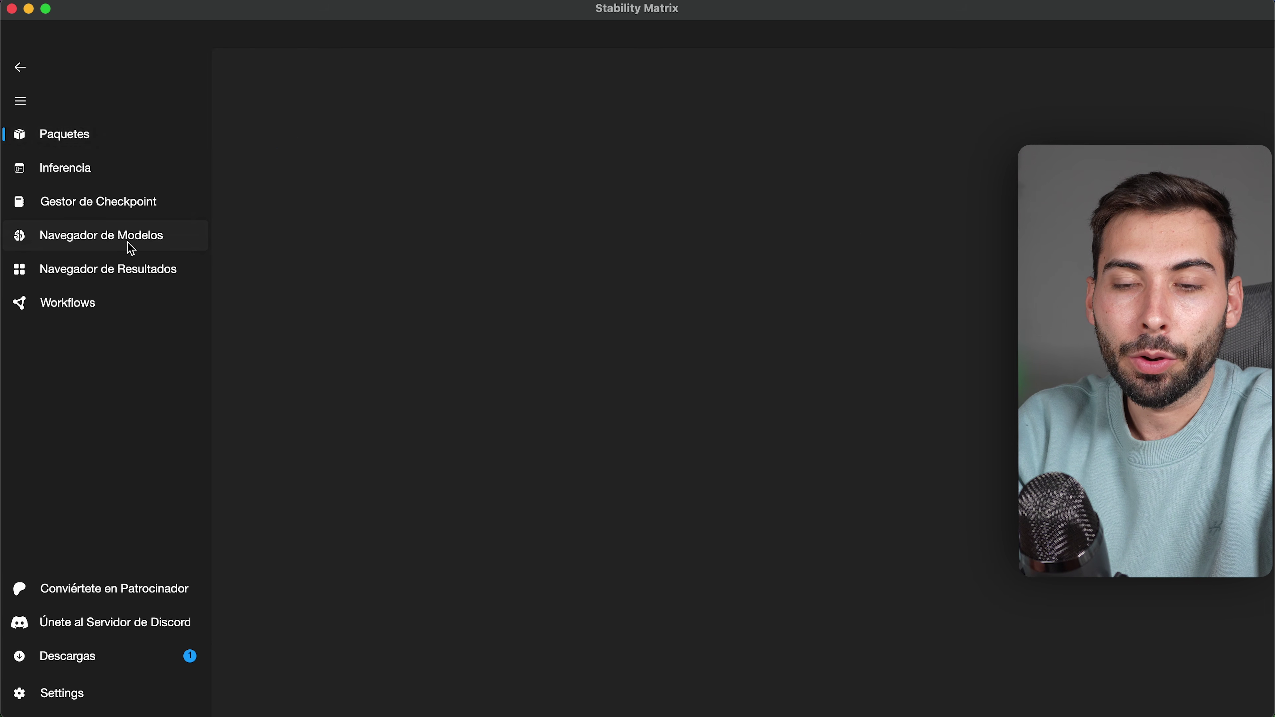
pyautogui.scroll(-15, 487, 261)
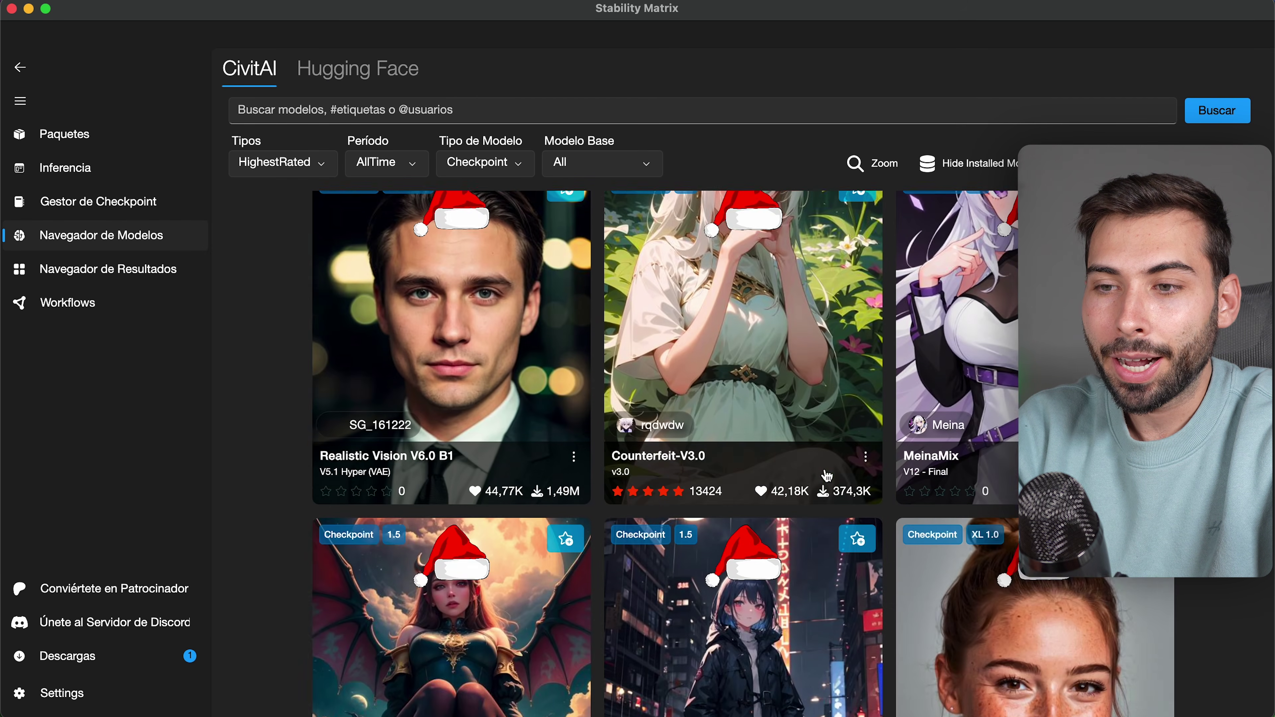
pyautogui.scroll(-10, 826, 475)
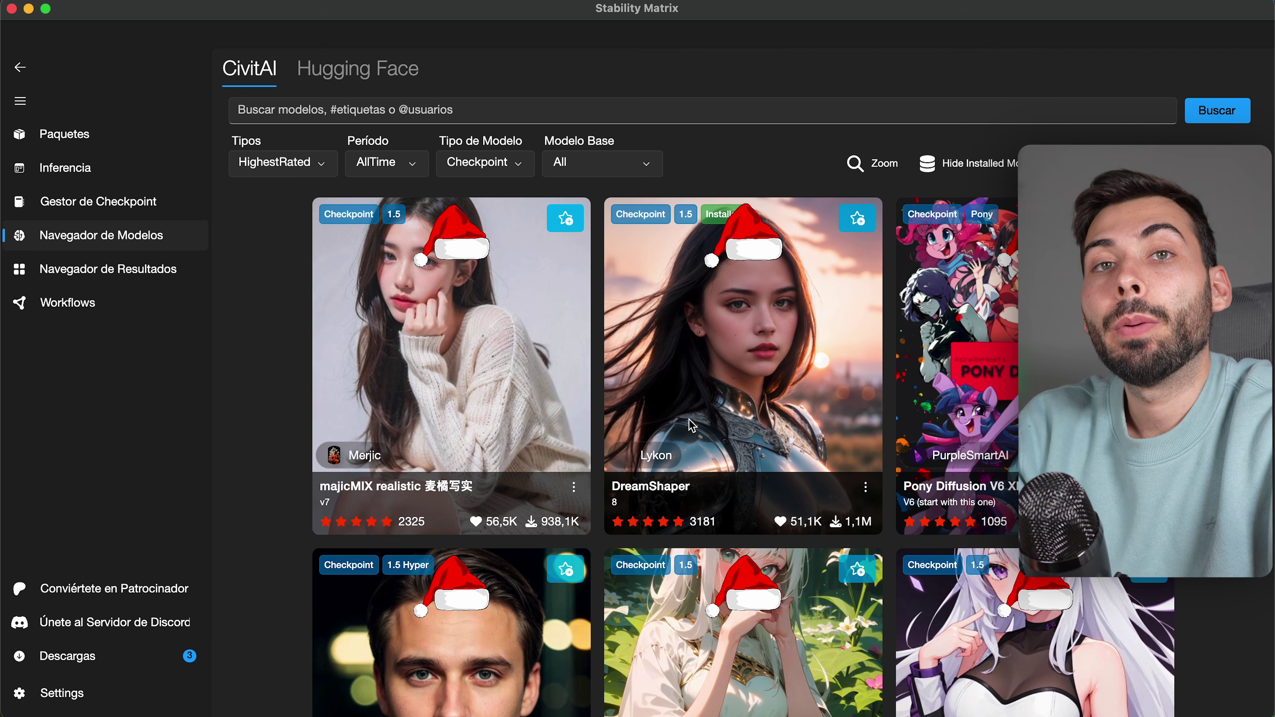
pyautogui.click(488, 341)
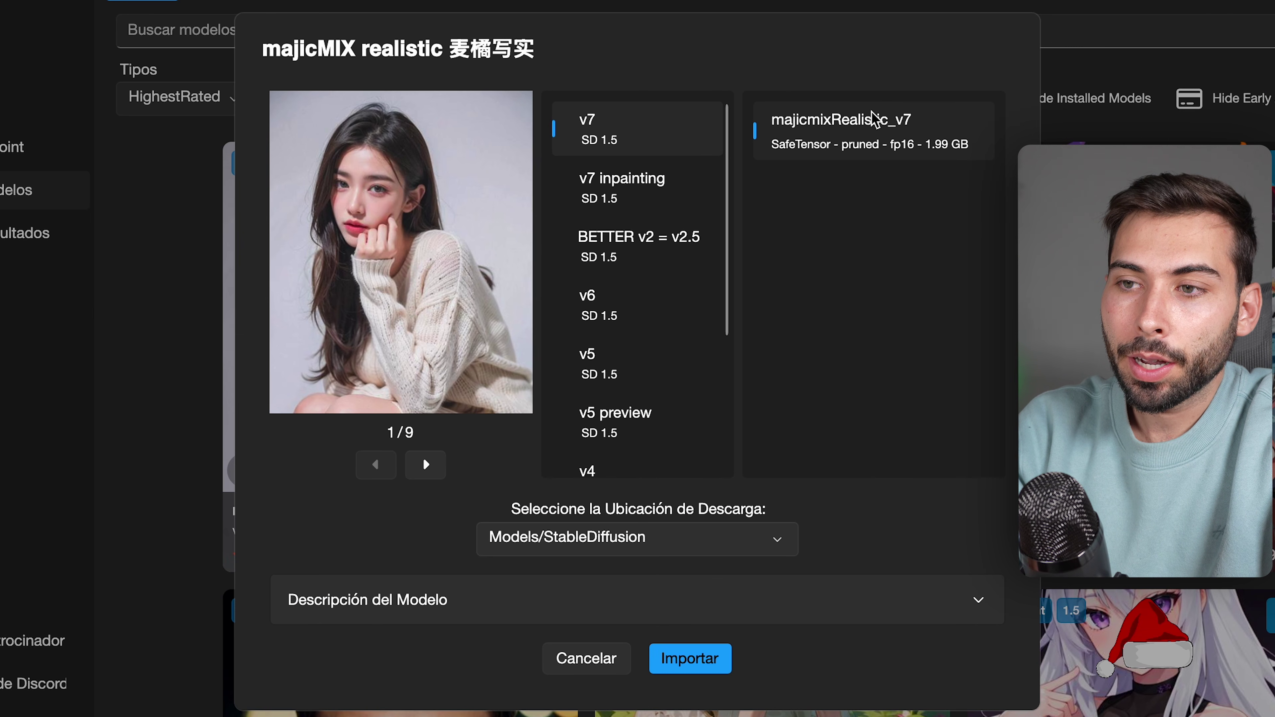
pyautogui.click(631, 191)
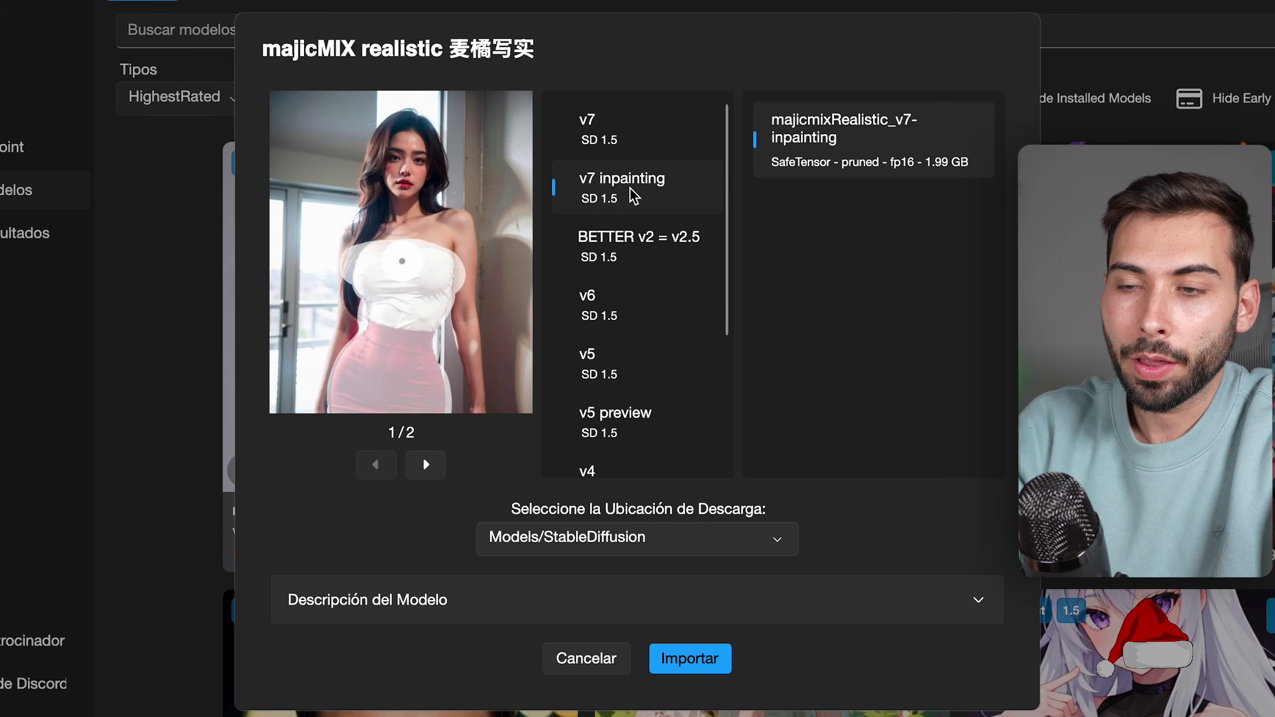
pyautogui.click(634, 252)
pyautogui.click(625, 302)
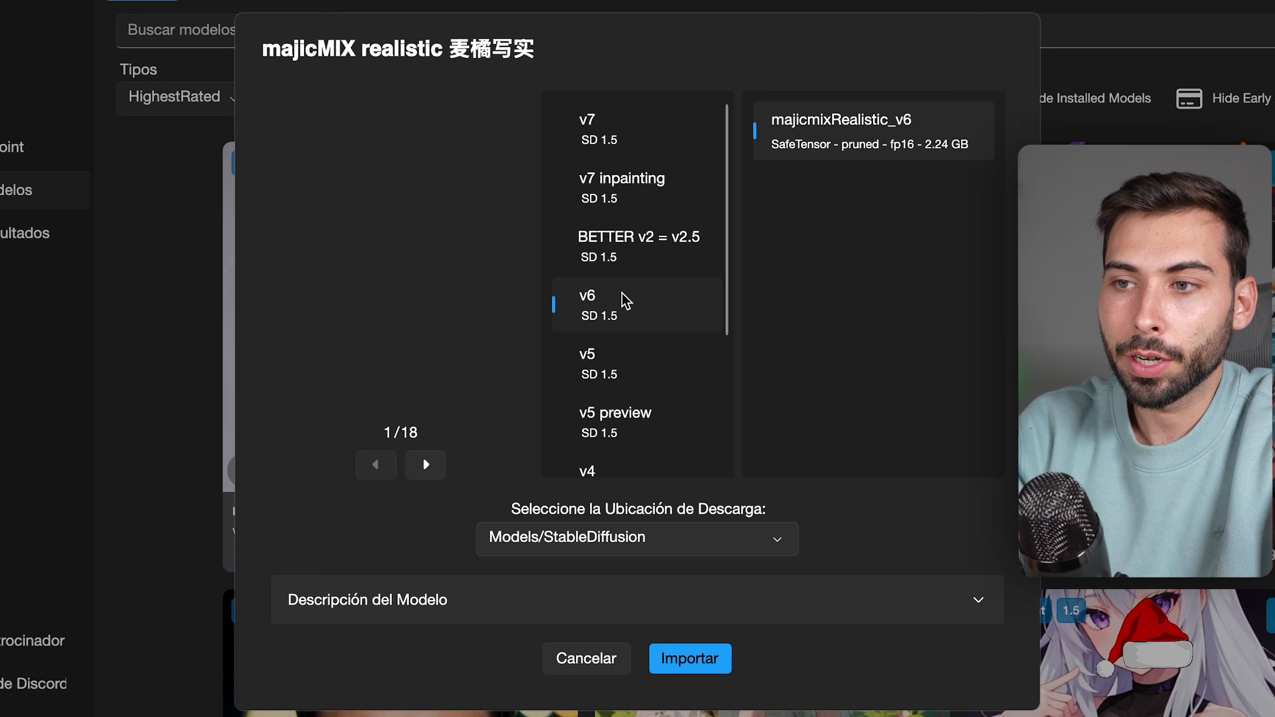
pyautogui.click(716, 664)
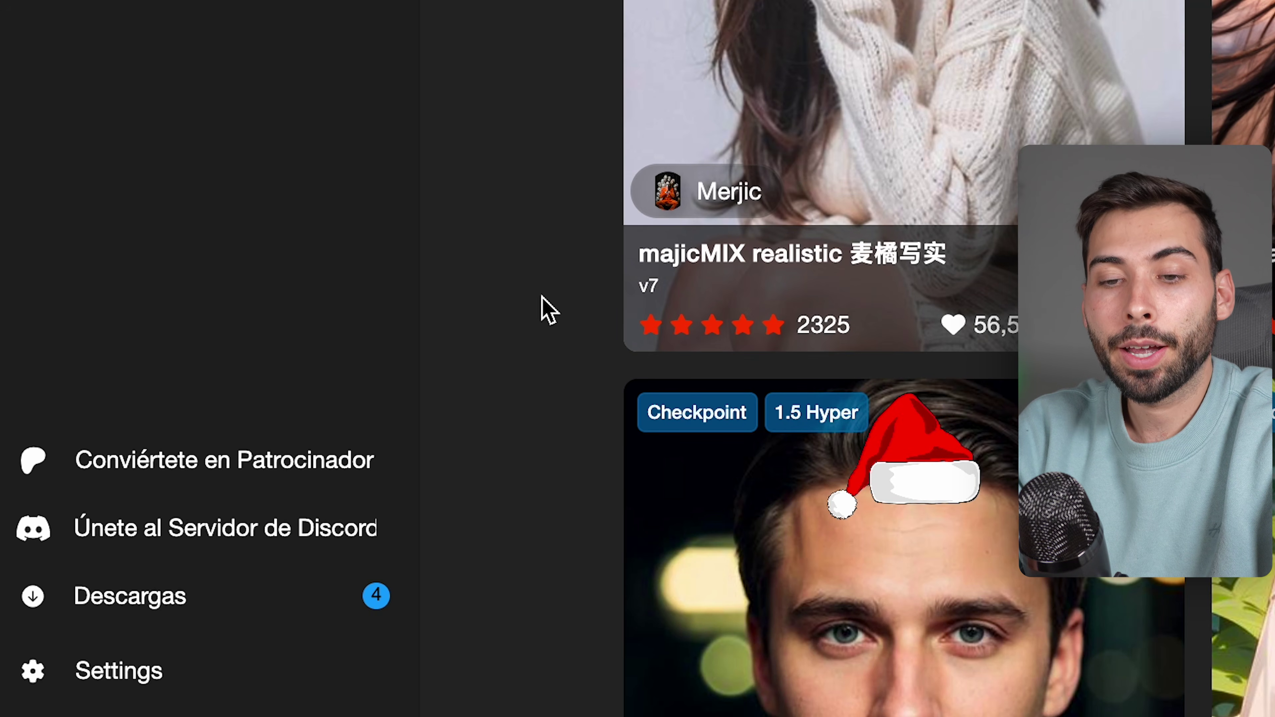
# - Cancel the running majicmixRealistic_v6 download and close the downloads list
pyautogui.click(218, 618)
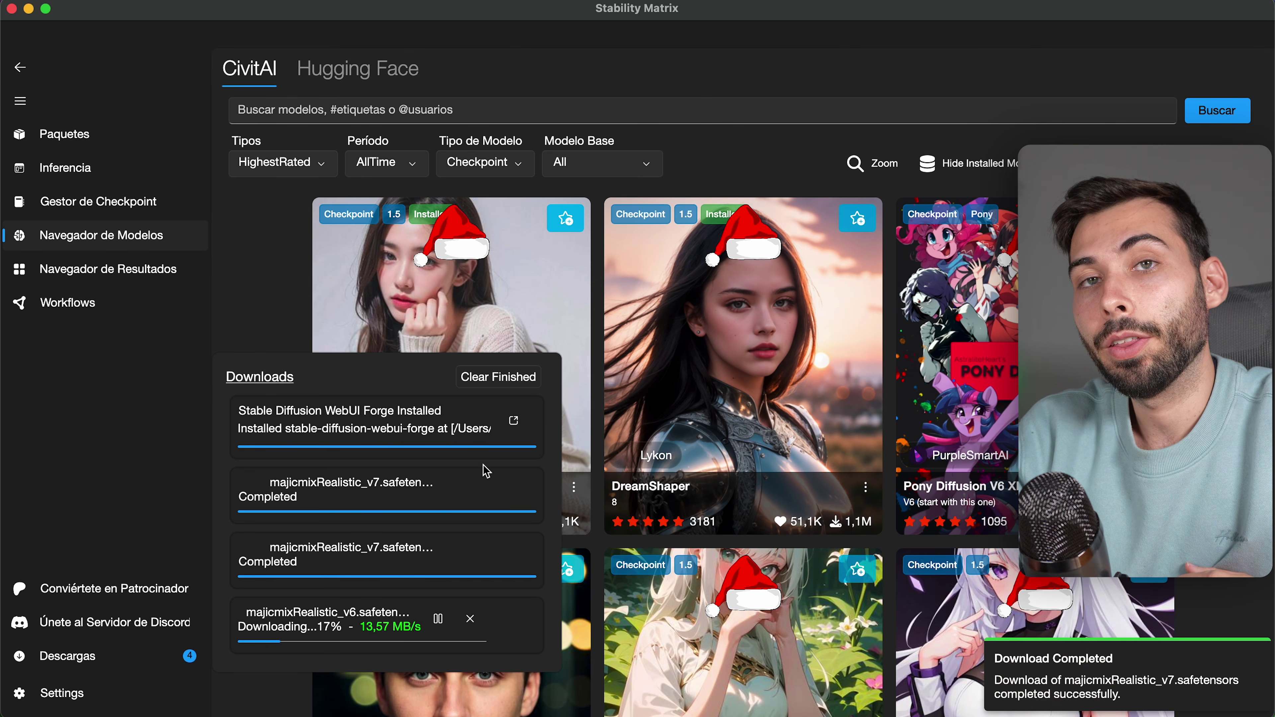
pyautogui.click(470, 619)
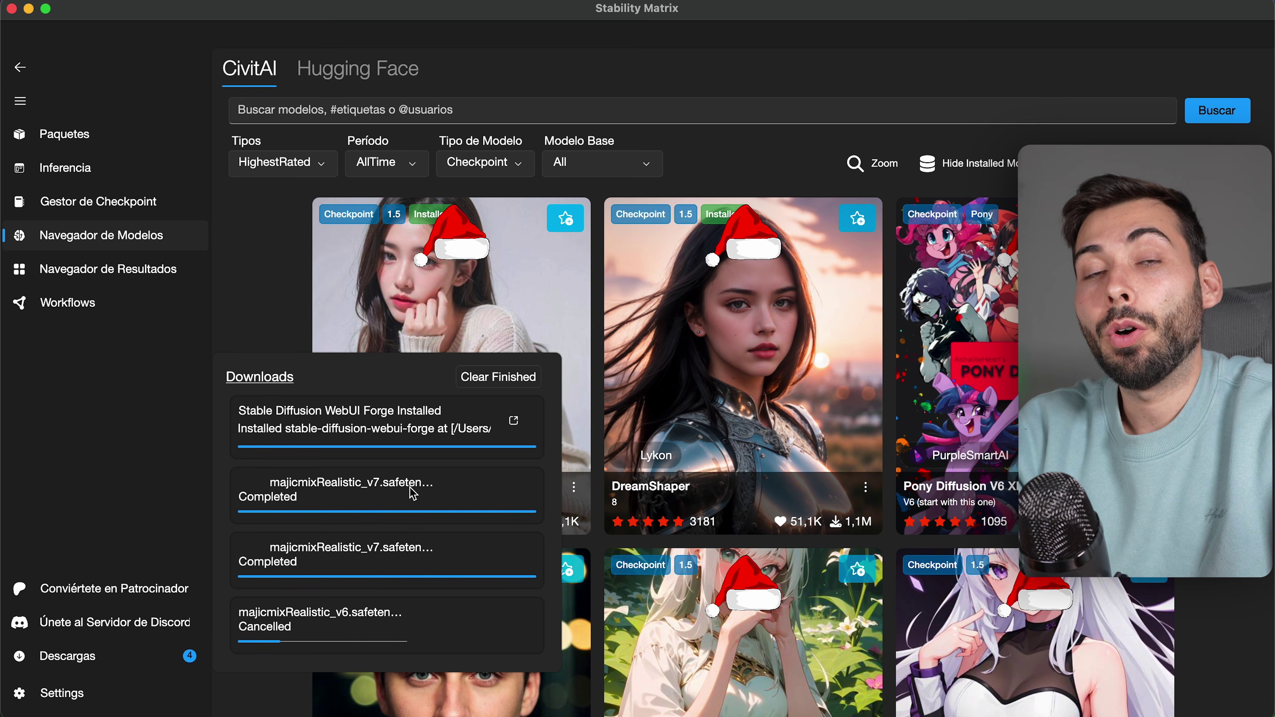
pyautogui.click(474, 261)
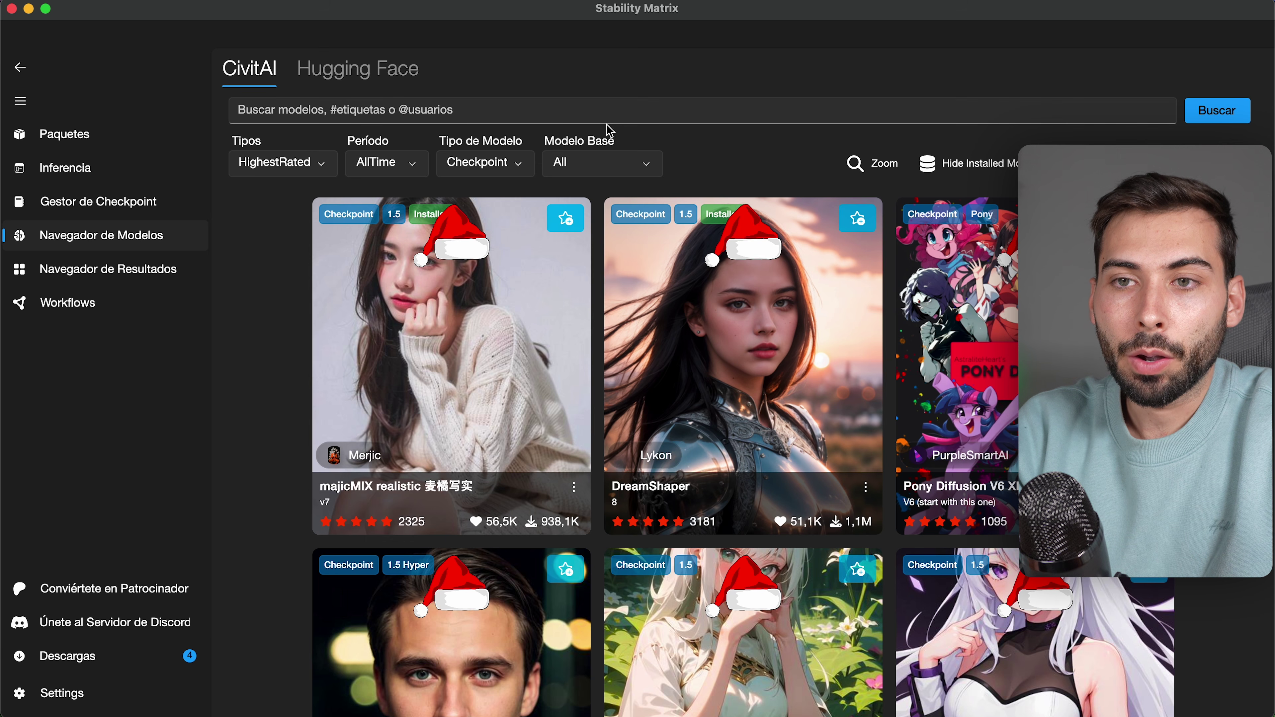
# - Open the integration accounts section in the Stability Matrix settings
pyautogui.scroll(-10, 387, 207)
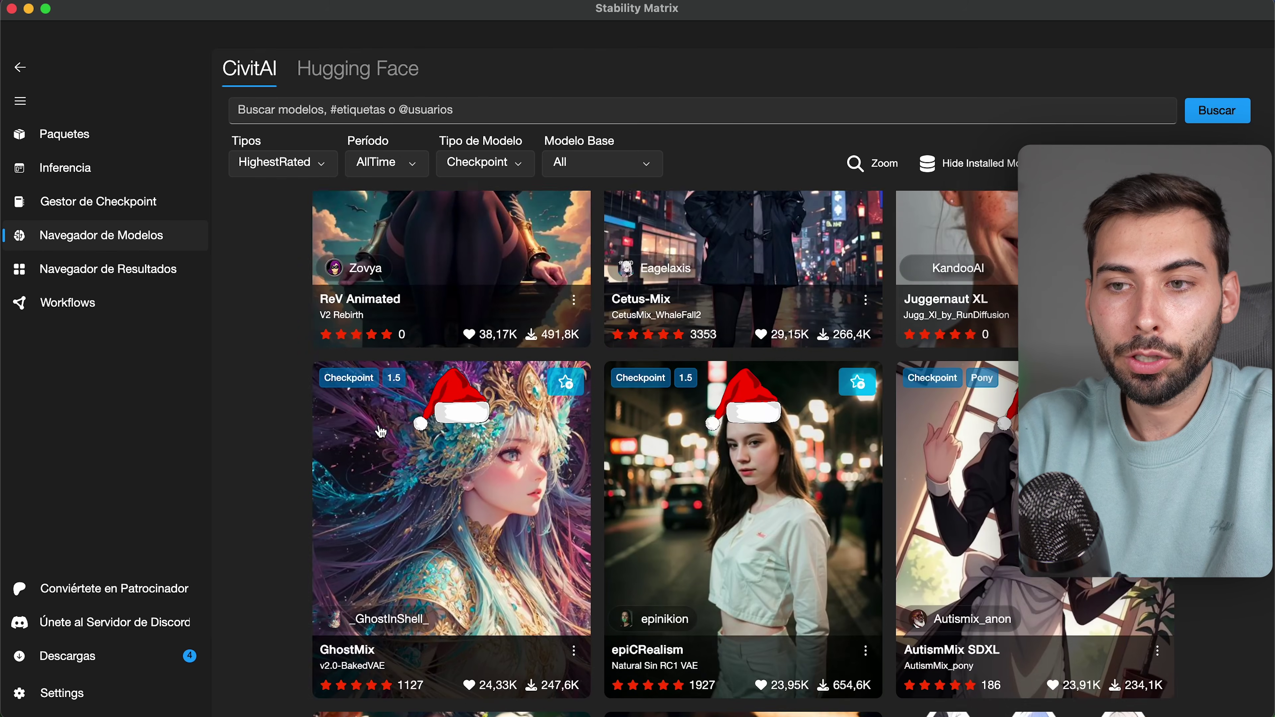
pyautogui.scroll(8, 258, 230)
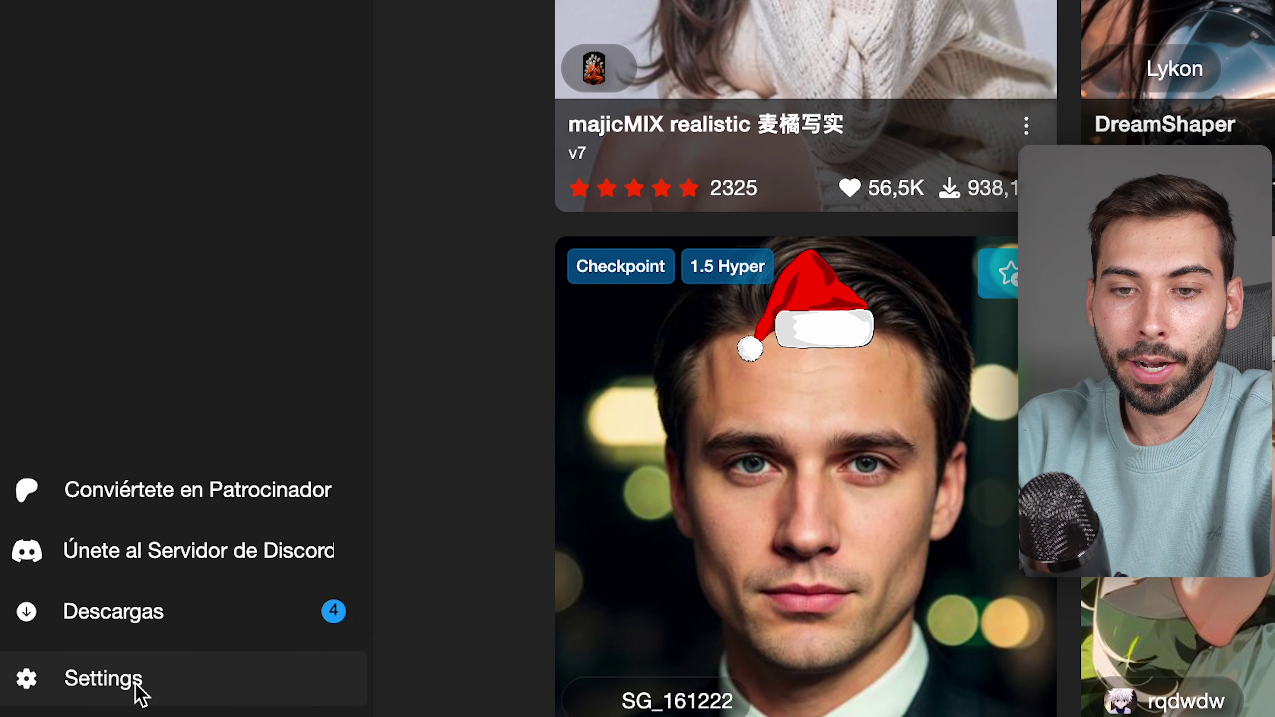
pyautogui.click(75, 695)
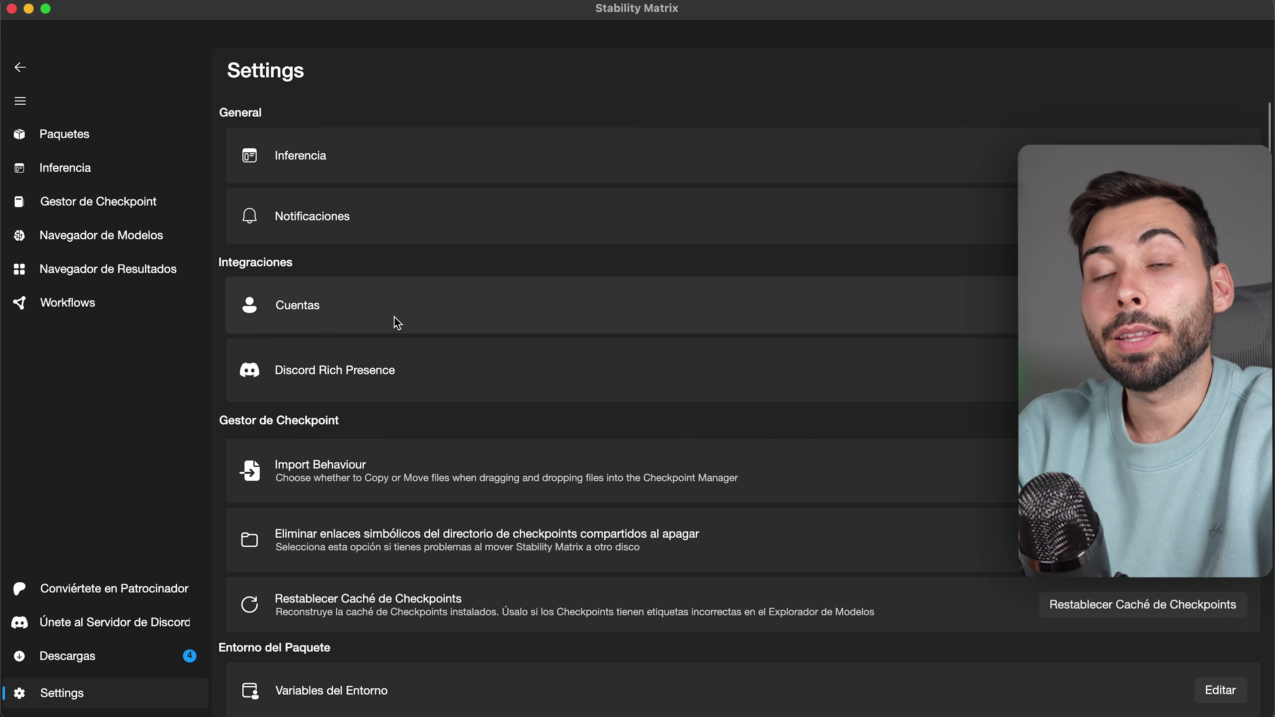
pyautogui.click(397, 322)
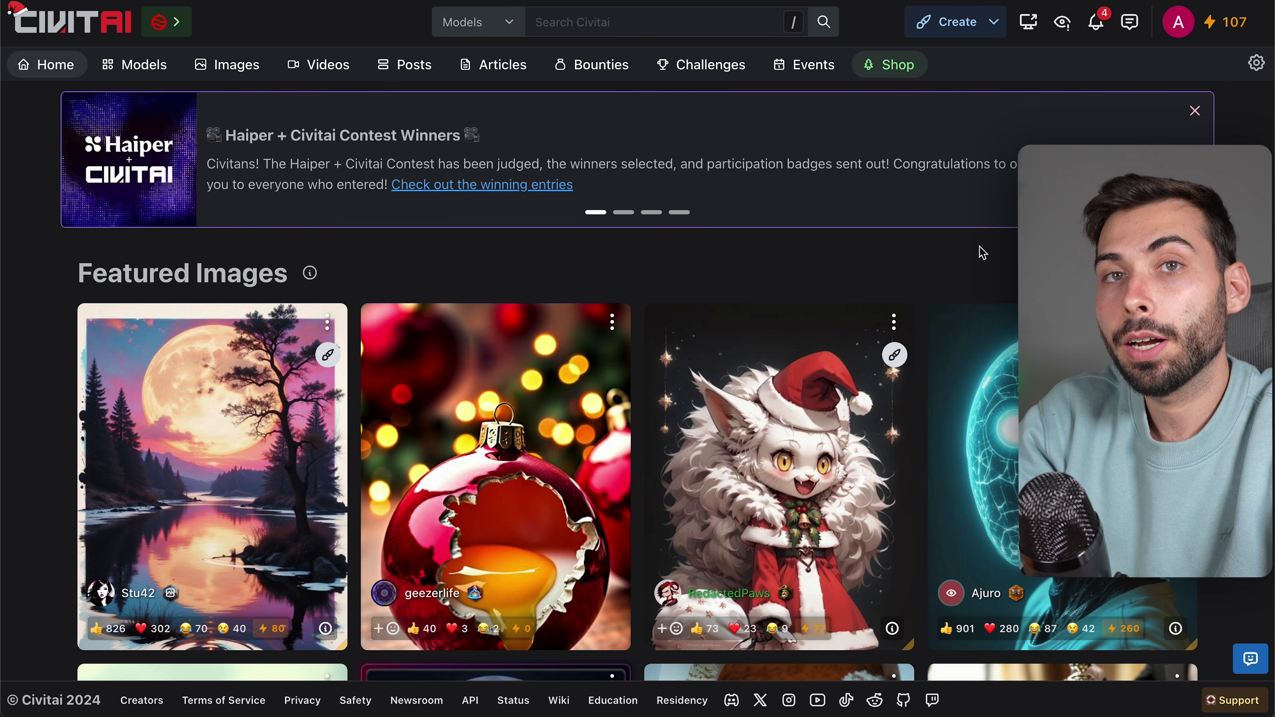
# - Switch to the Civitai website, create an API key named "Test 3" in the account settings and copy it
pyautogui.click(1182, 36)
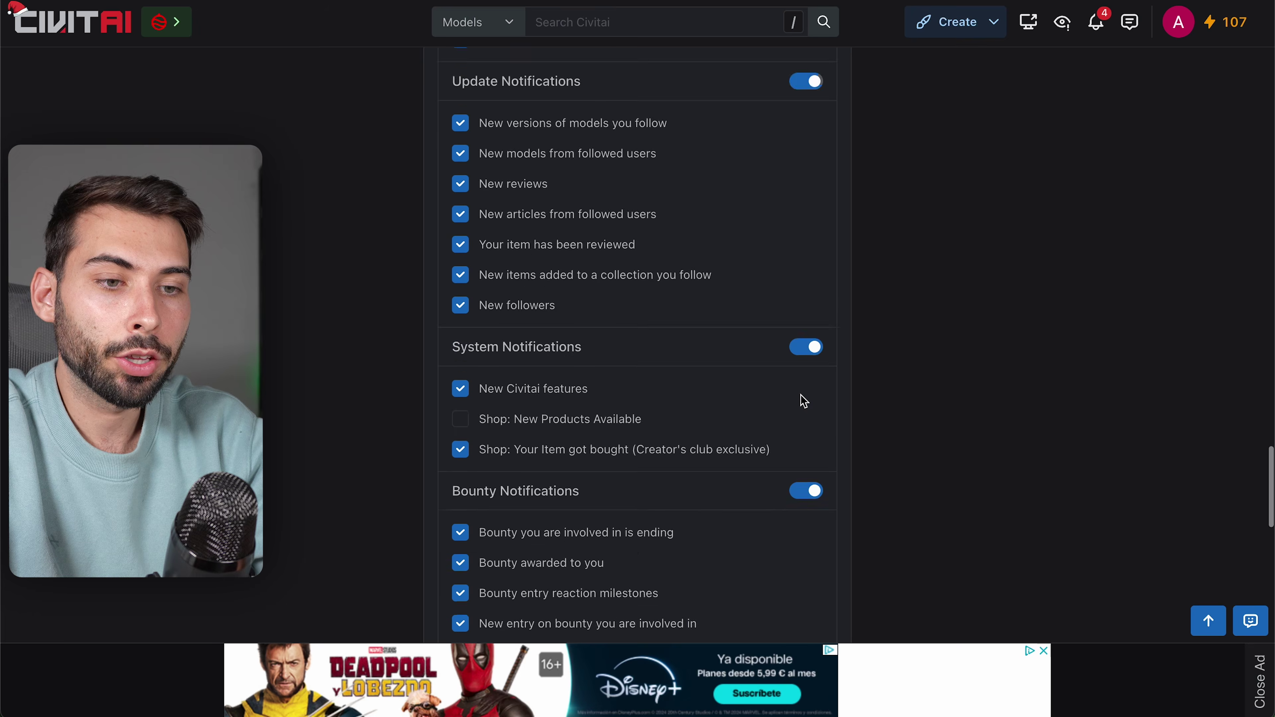
pyautogui.scroll(-8, 800, 401)
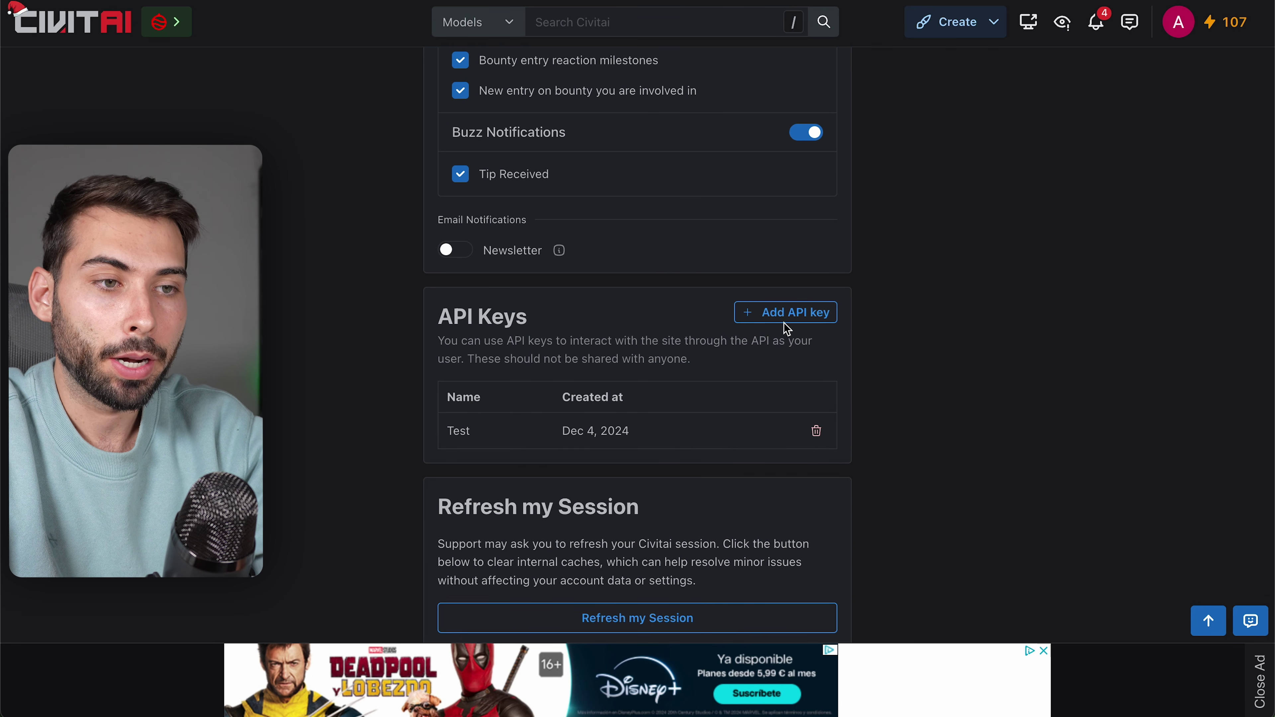
pyautogui.click(789, 315)
pyautogui.click(621, 140)
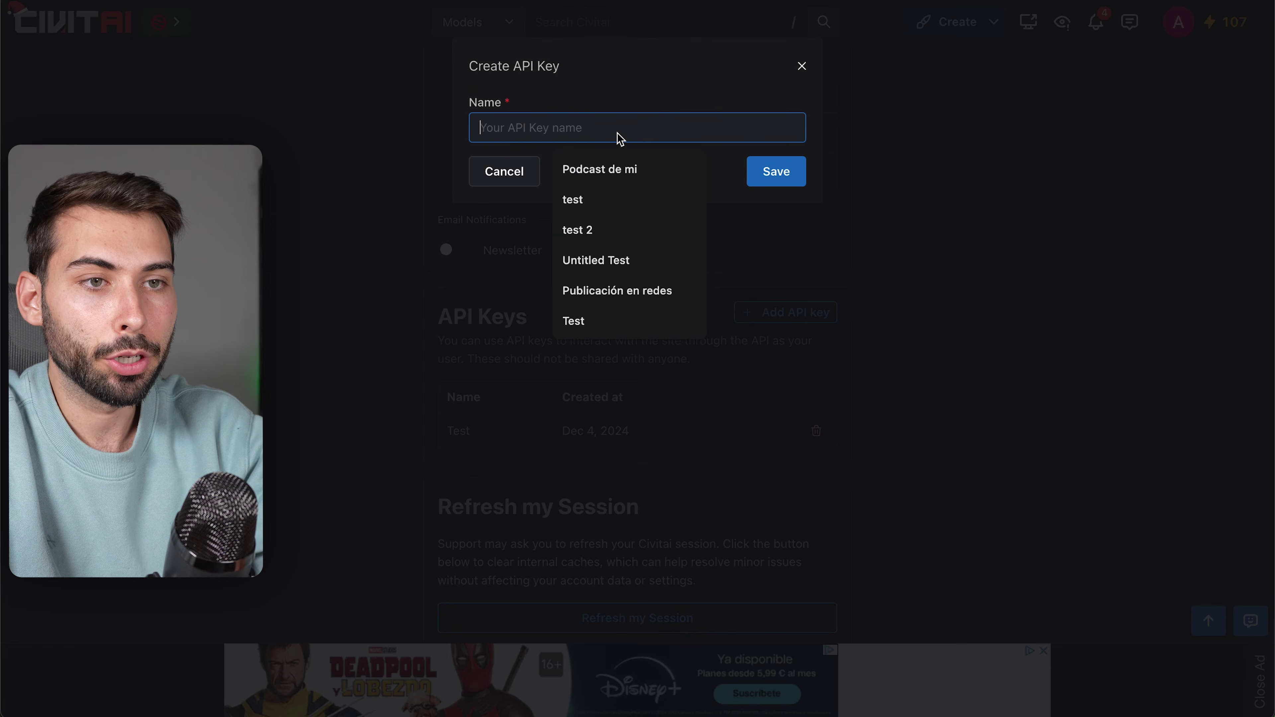
pyautogui.write('Test 3')
pyautogui.click(776, 171)
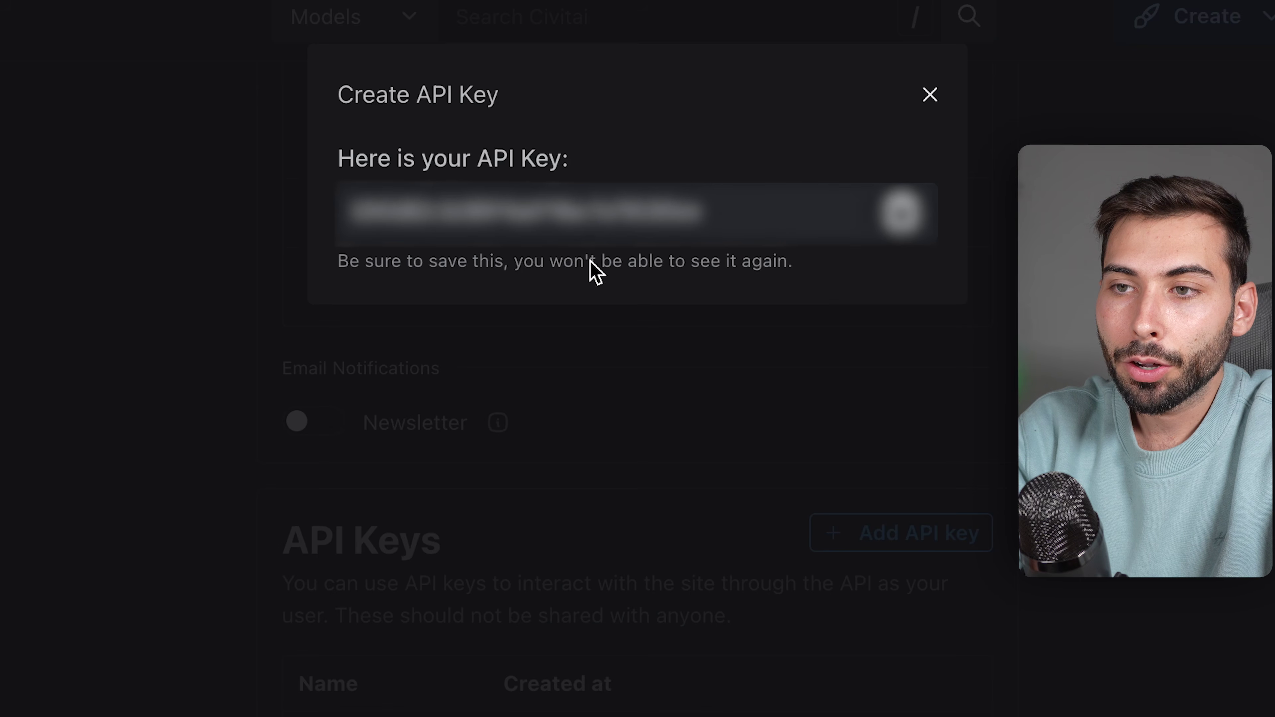
pyautogui.click(902, 213)
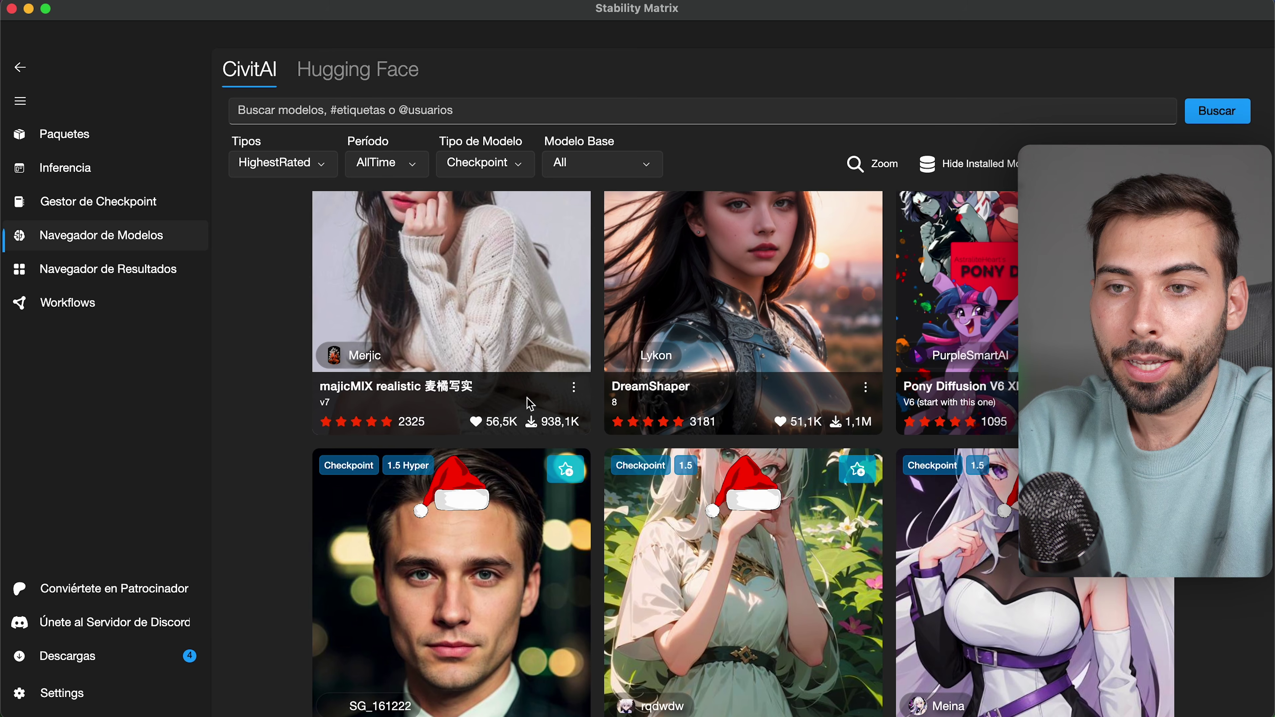
# - Return to the installed packages in Stability Matrix and launch the Stable Diffusion WebUI Forge package at main@9fbba69
pyautogui.scroll(-15, 545, 451)
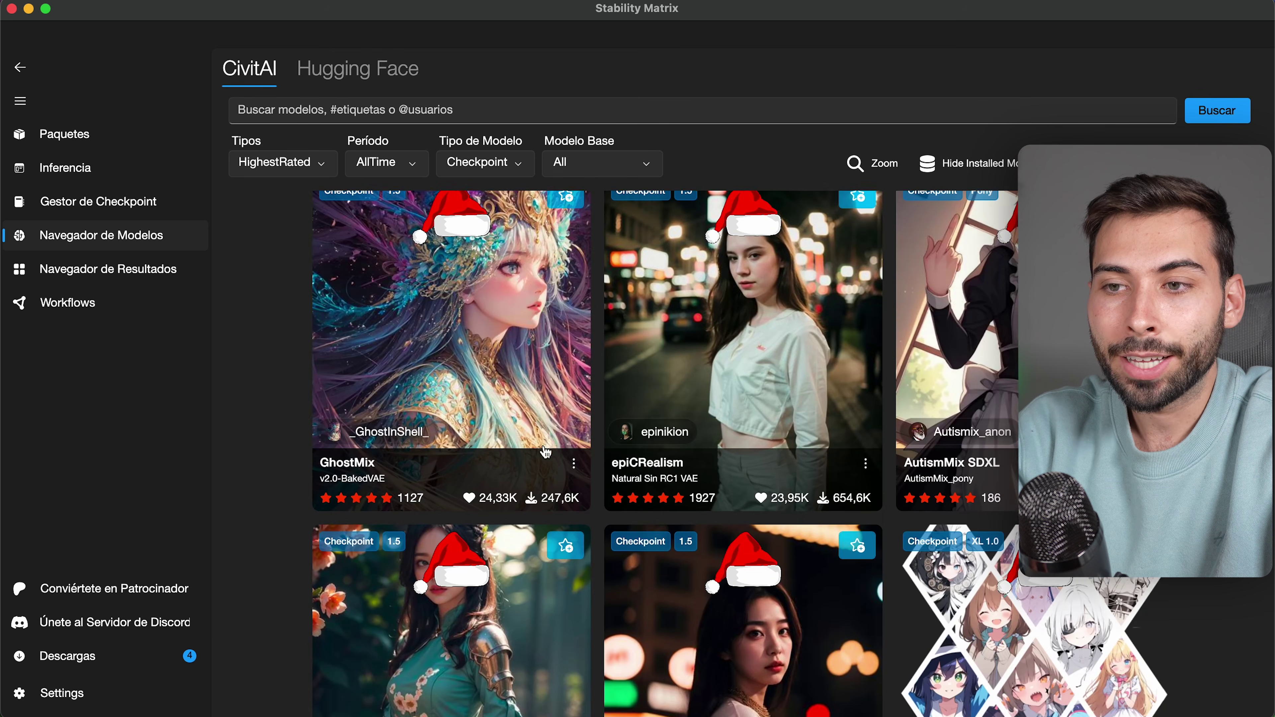
pyautogui.scroll(-15, 545, 452)
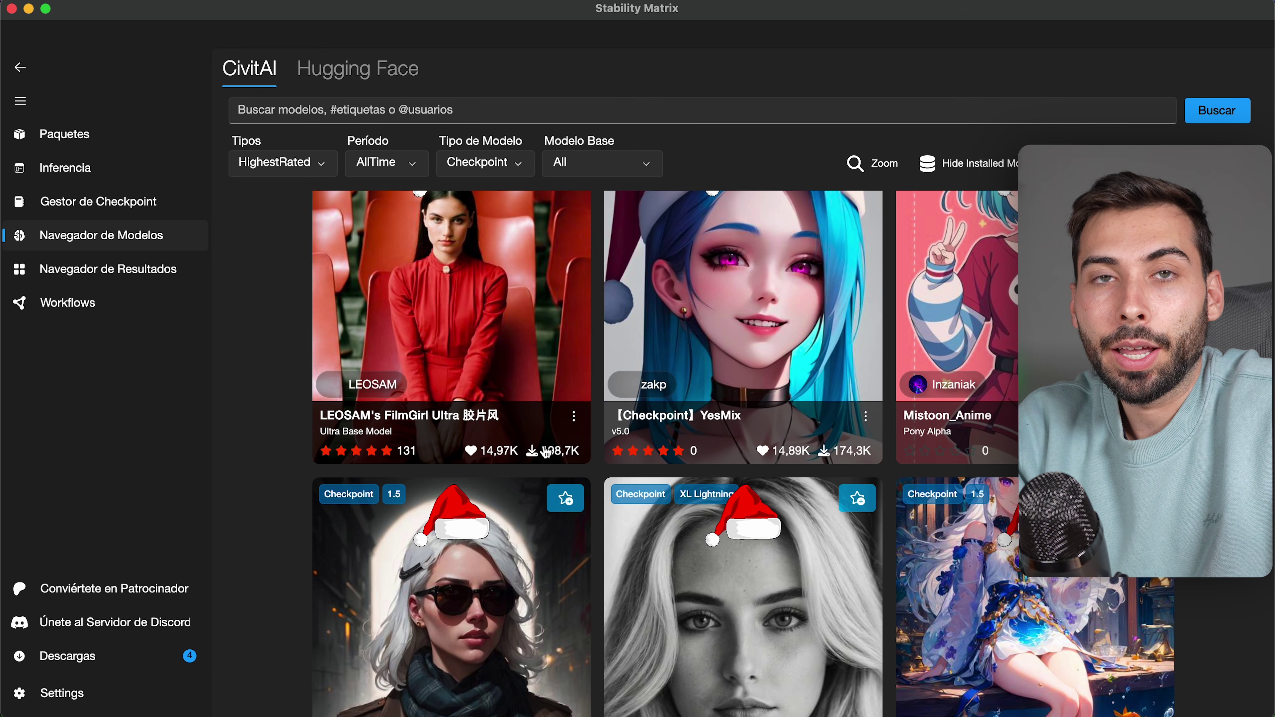
pyautogui.click(102, 134)
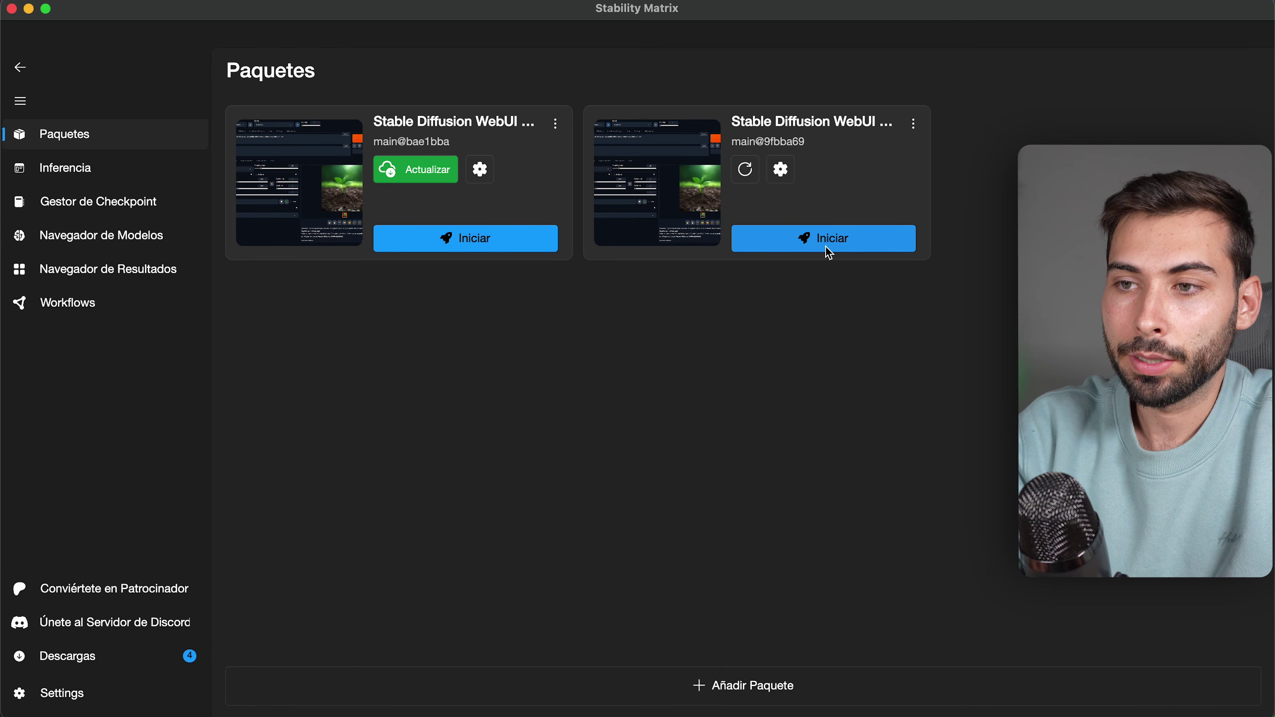
pyautogui.click(845, 246)
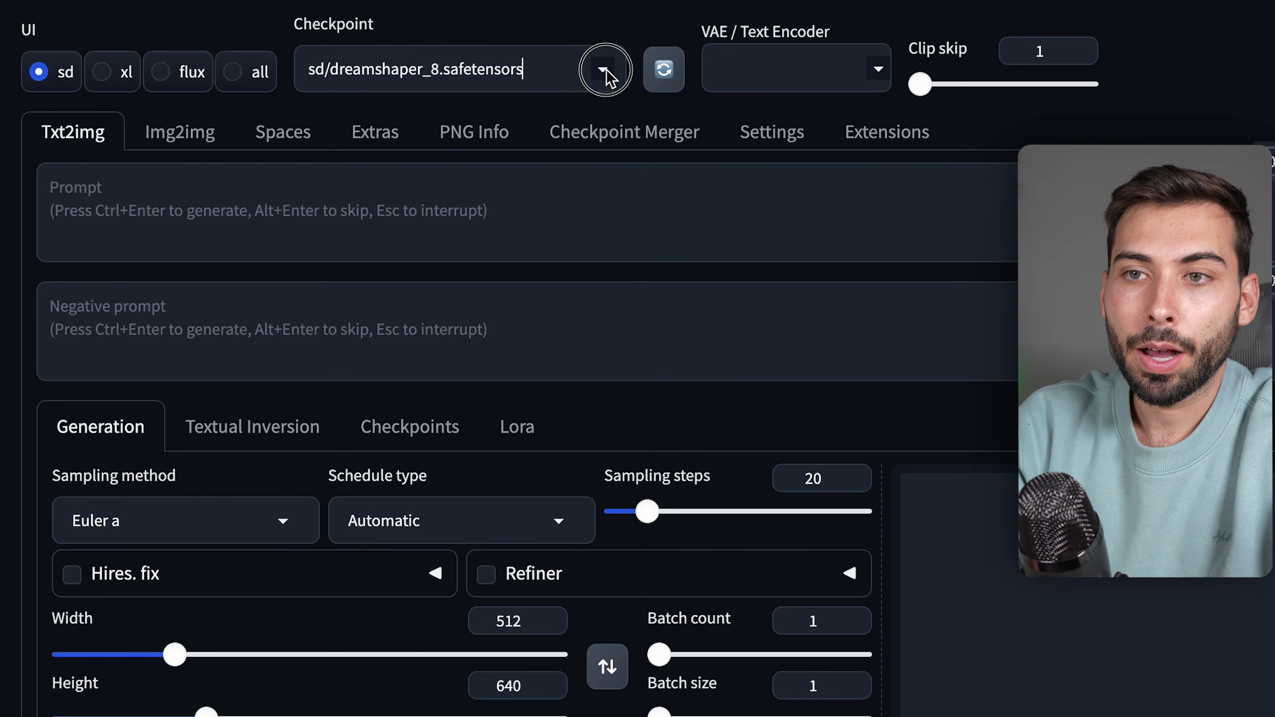
# - Keep the sd/dreamshaper_8.safetensors checkpoint and generate a text-to-image picture from the prompt "Astronauta está haciendo surf"
pyautogui.click(527, 76)
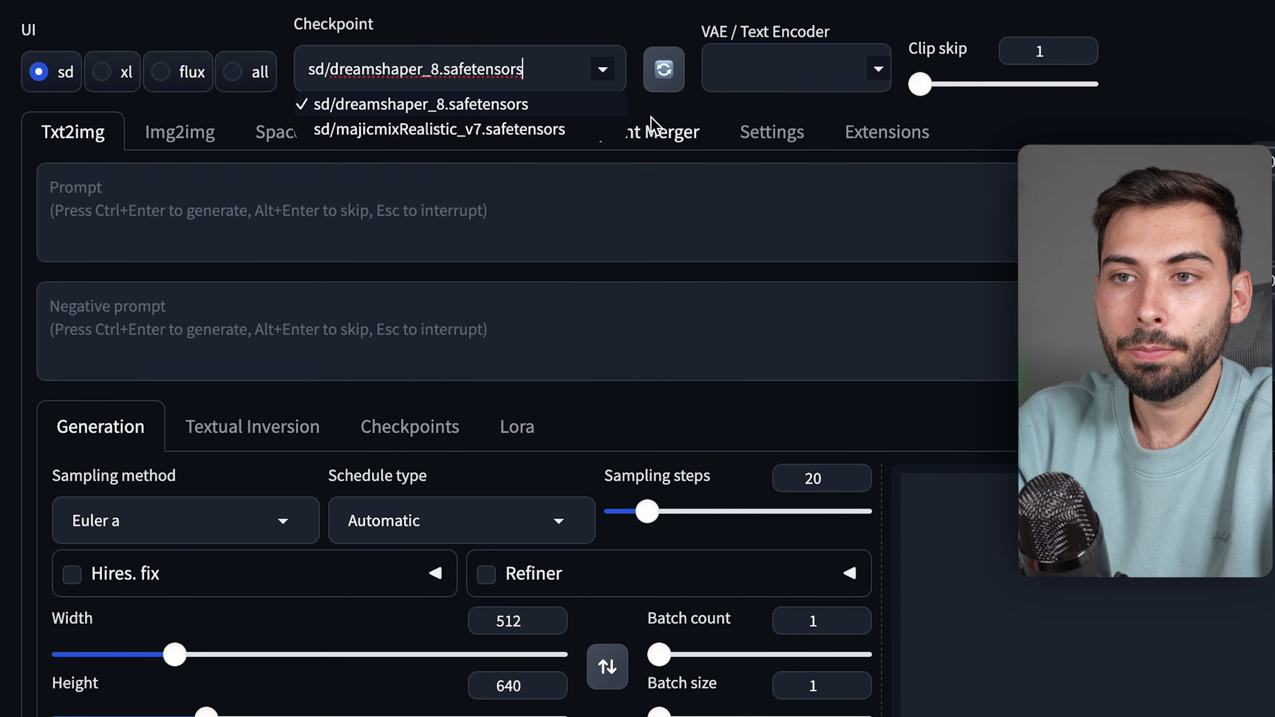
pyautogui.click(213, 200)
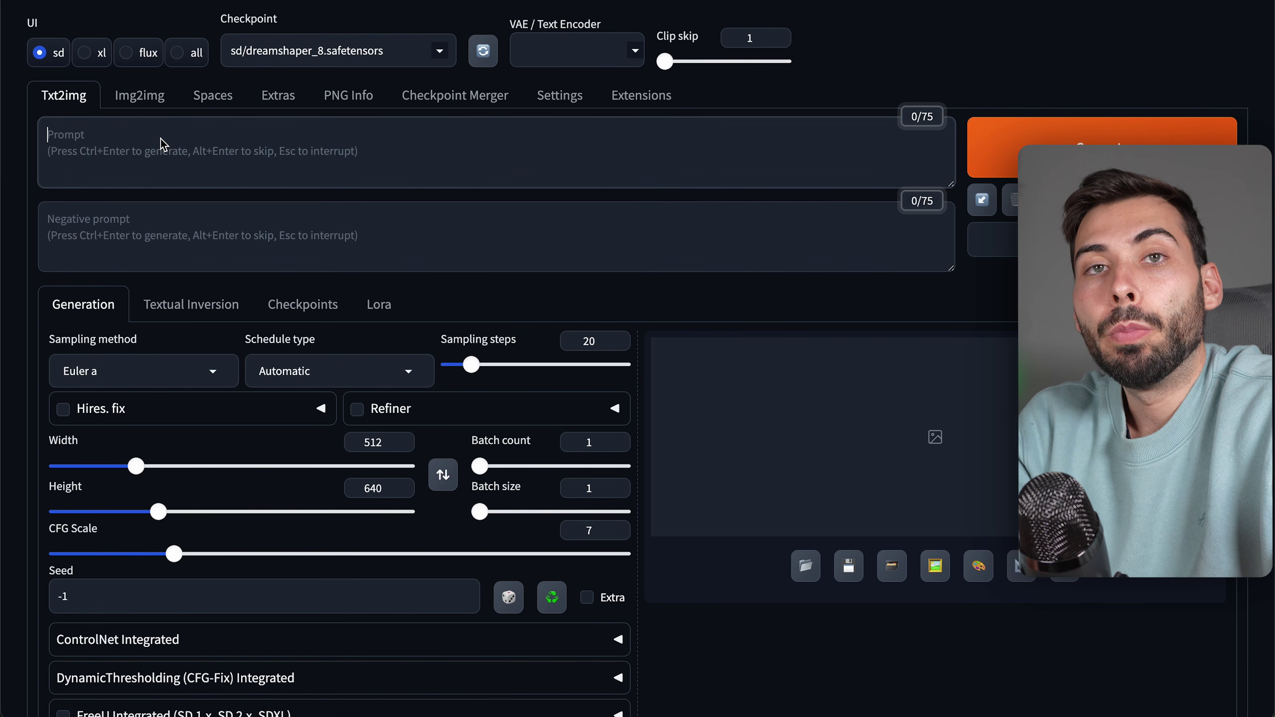
pyautogui.write('Astronauta está haciendo surf')
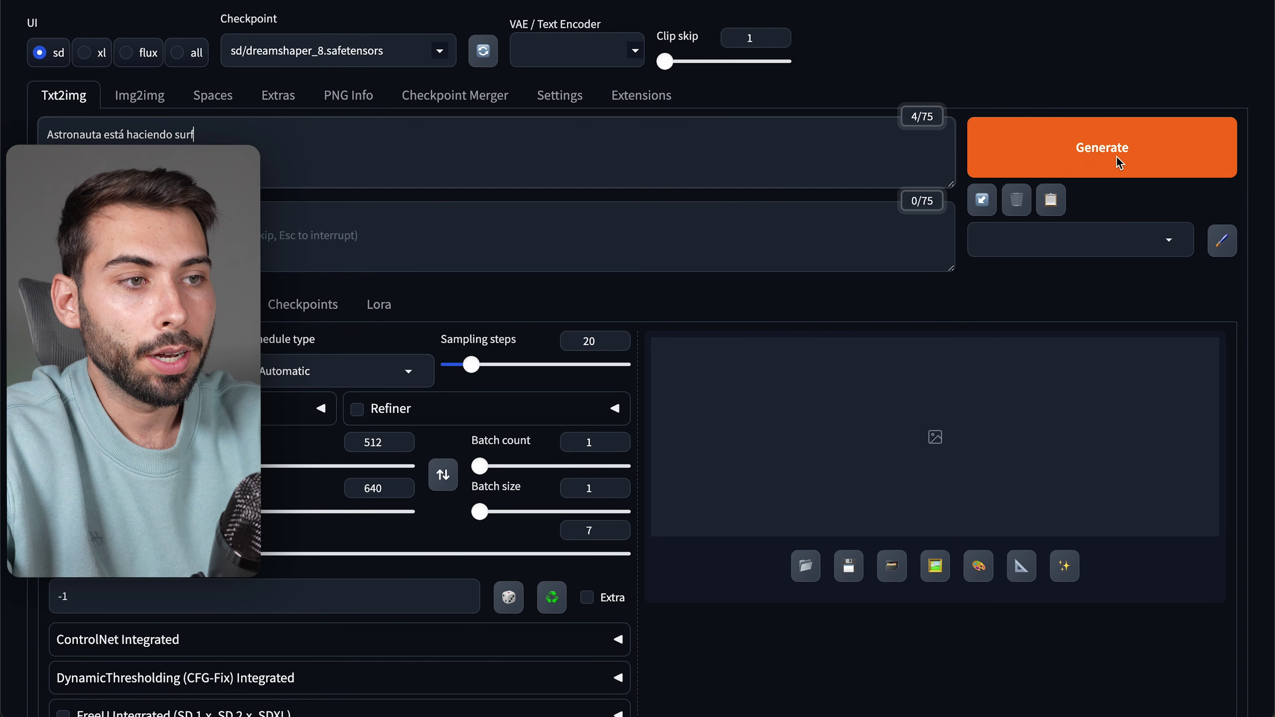
pyautogui.click(1117, 160)
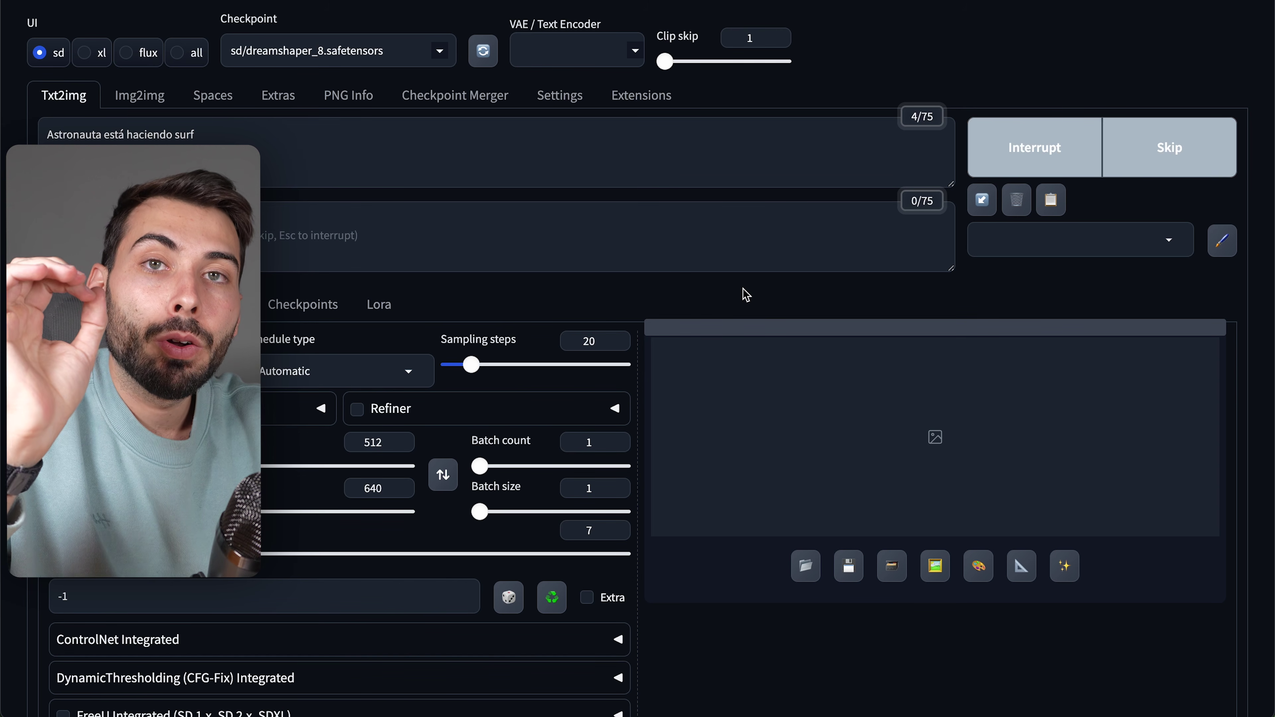
# - Check the generation progress in the Stability Matrix console and return to the Forge web page to examine the image and generation settings
pyautogui.hotkey('ctrl', 'Left')
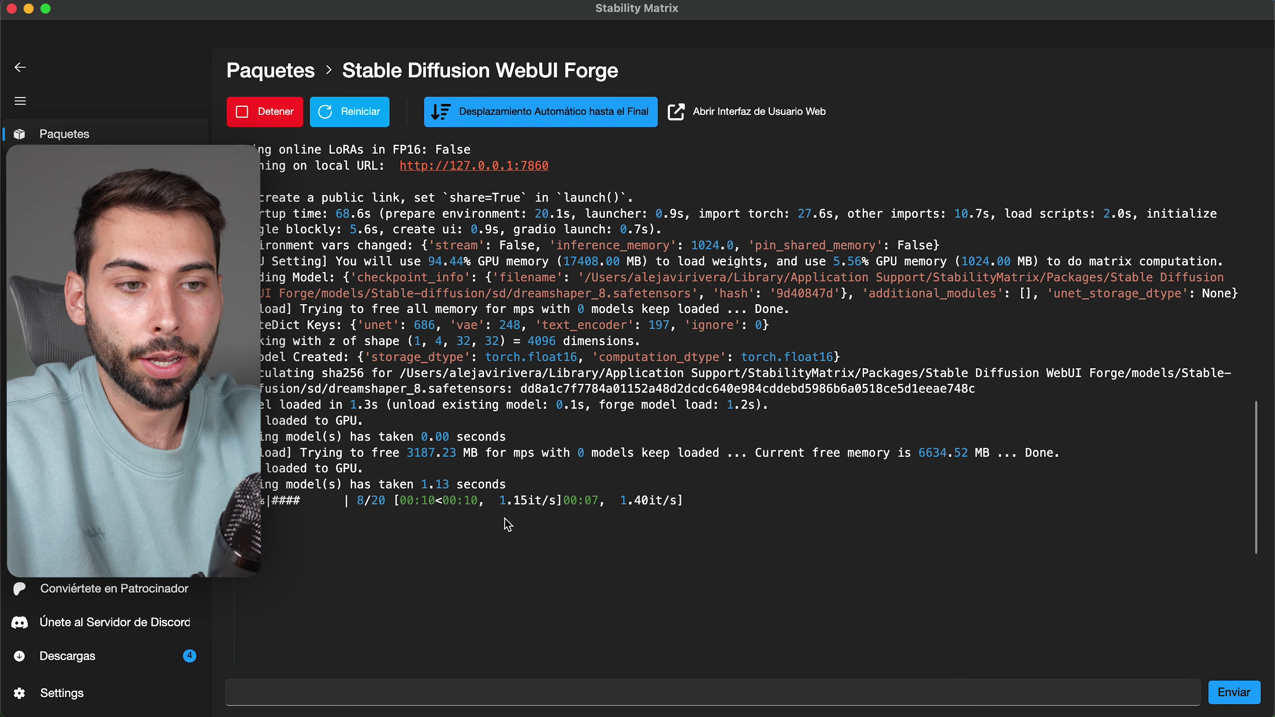
pyautogui.hotkey('ctrl', 'Right')
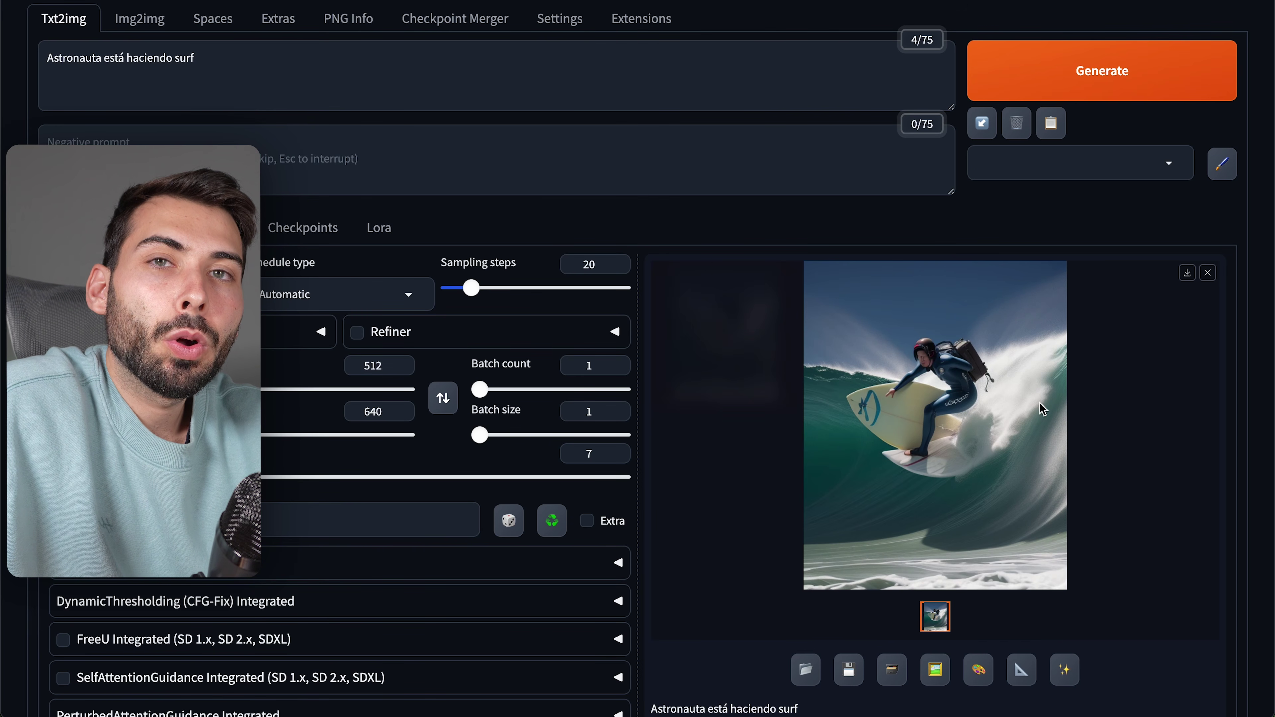
pyautogui.click(972, 445)
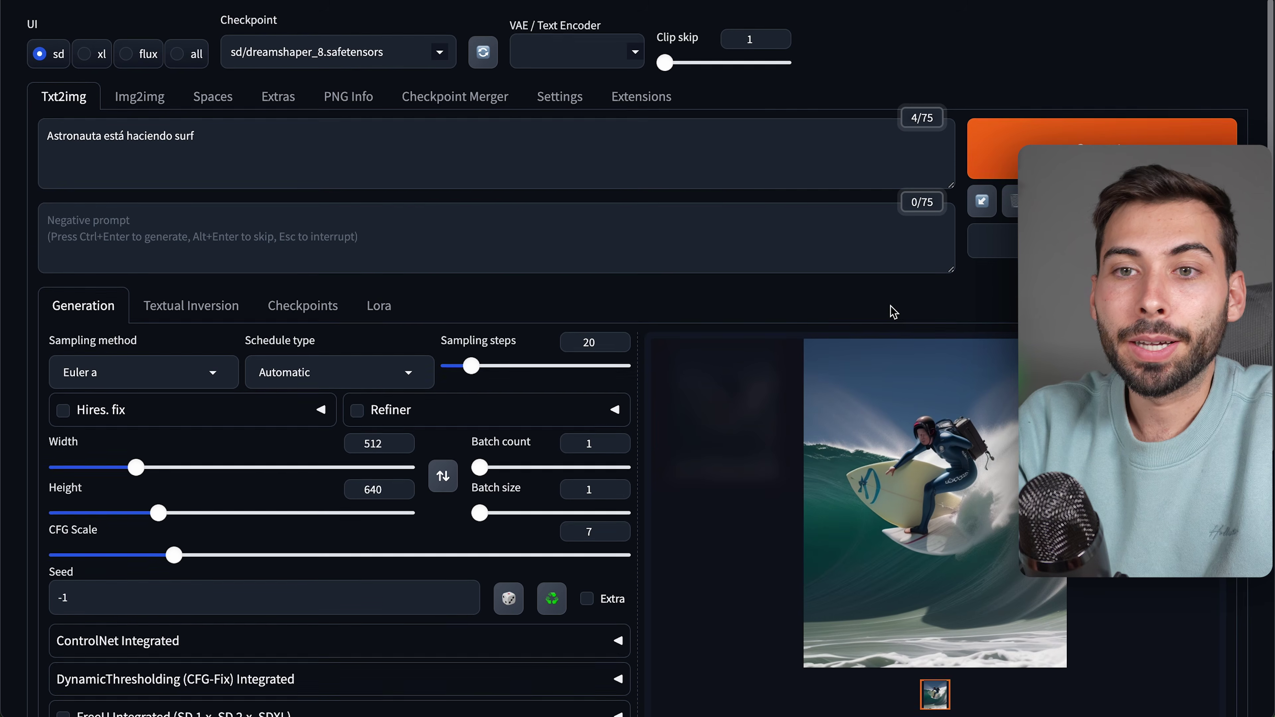
pyautogui.scroll(-1, 179, 165)
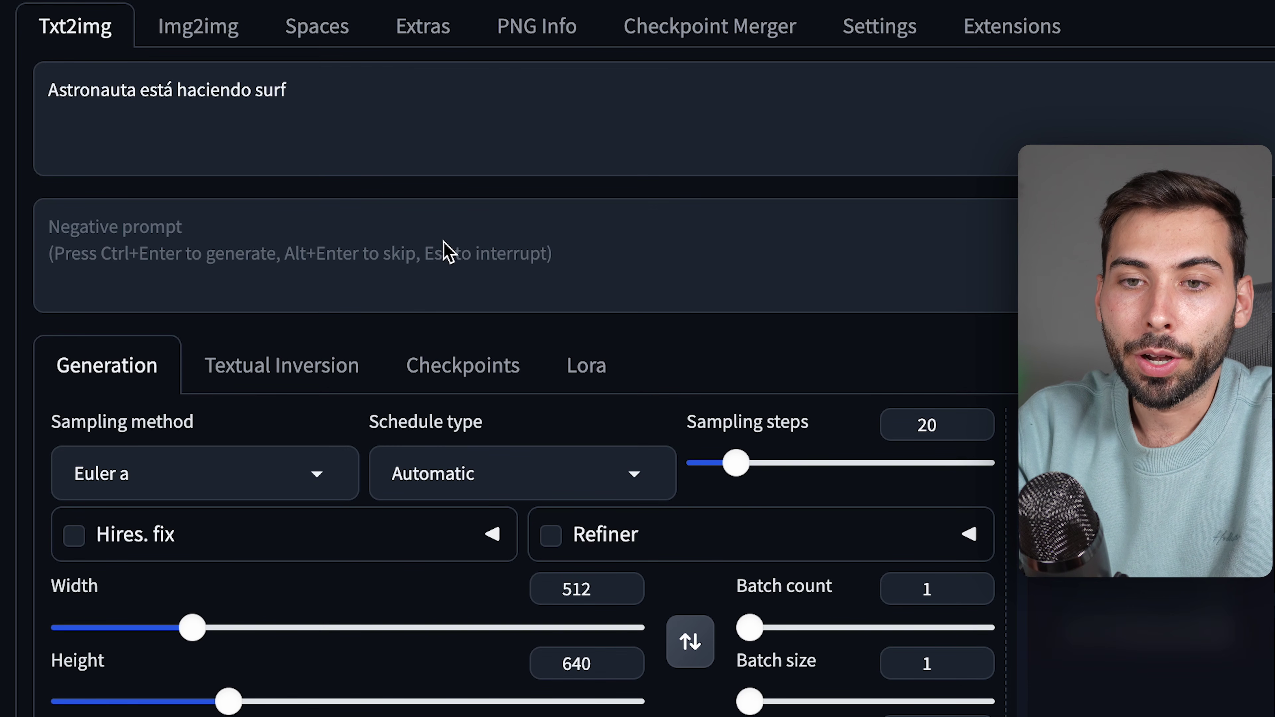
pyautogui.scroll(-5, 448, 251)
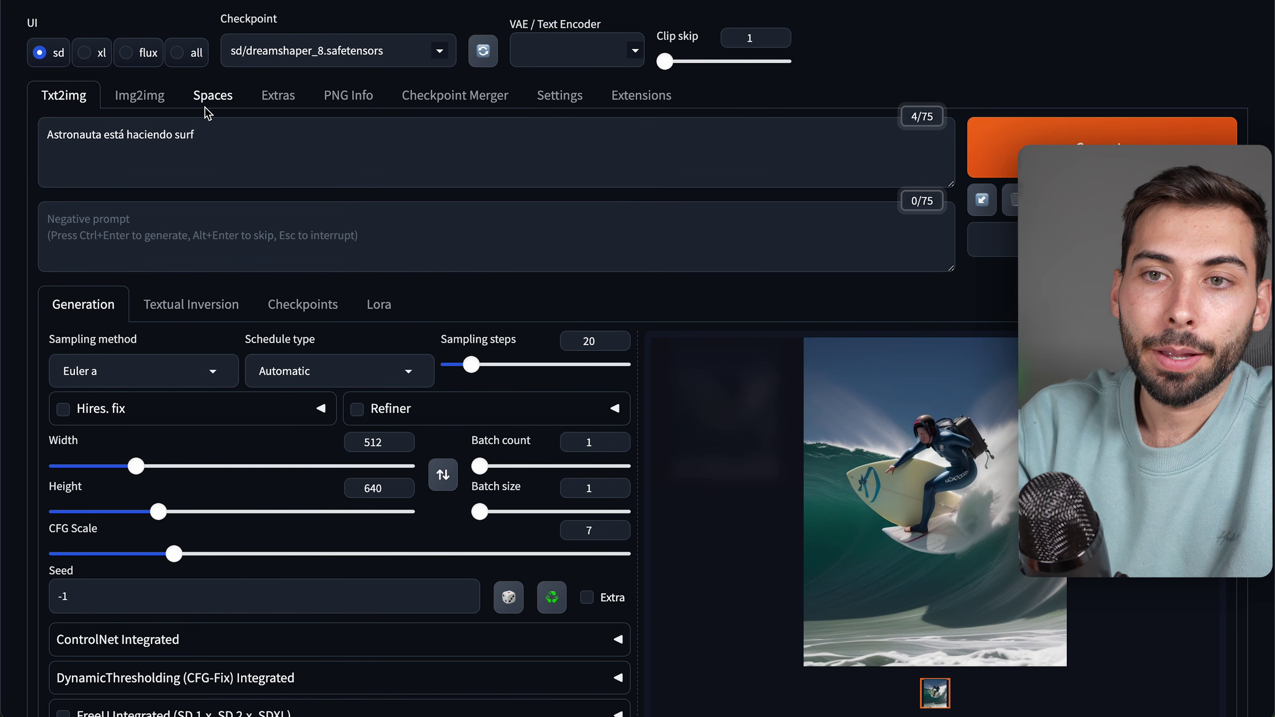
# - Look at the Sketch and Inpaint modes in the Img2img section
pyautogui.click(145, 98)
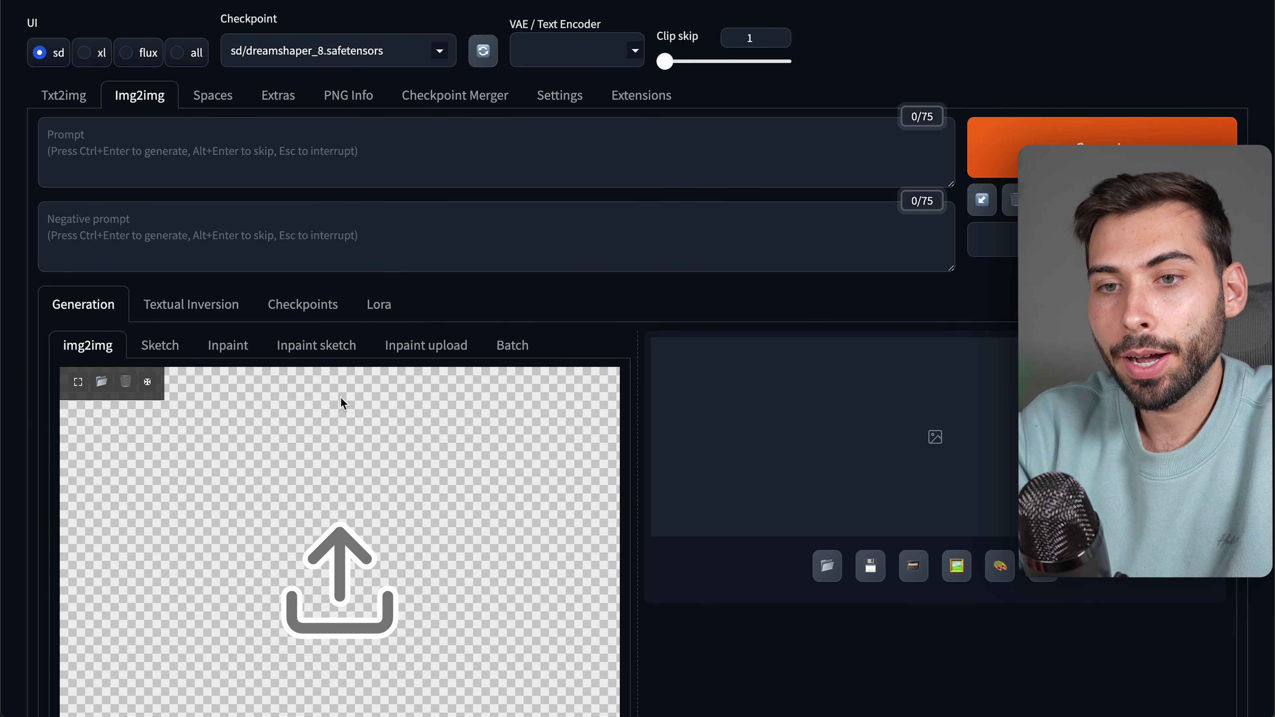
pyautogui.click(160, 346)
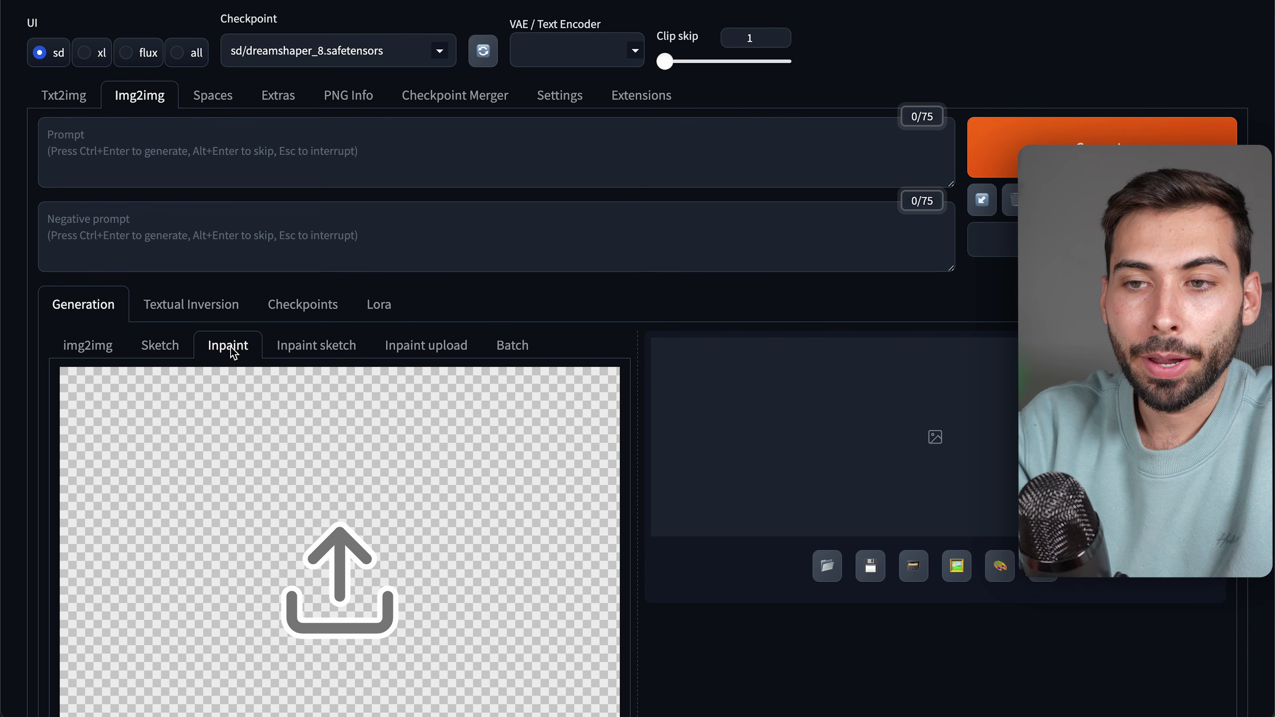
pyautogui.moveTo(466, 476)
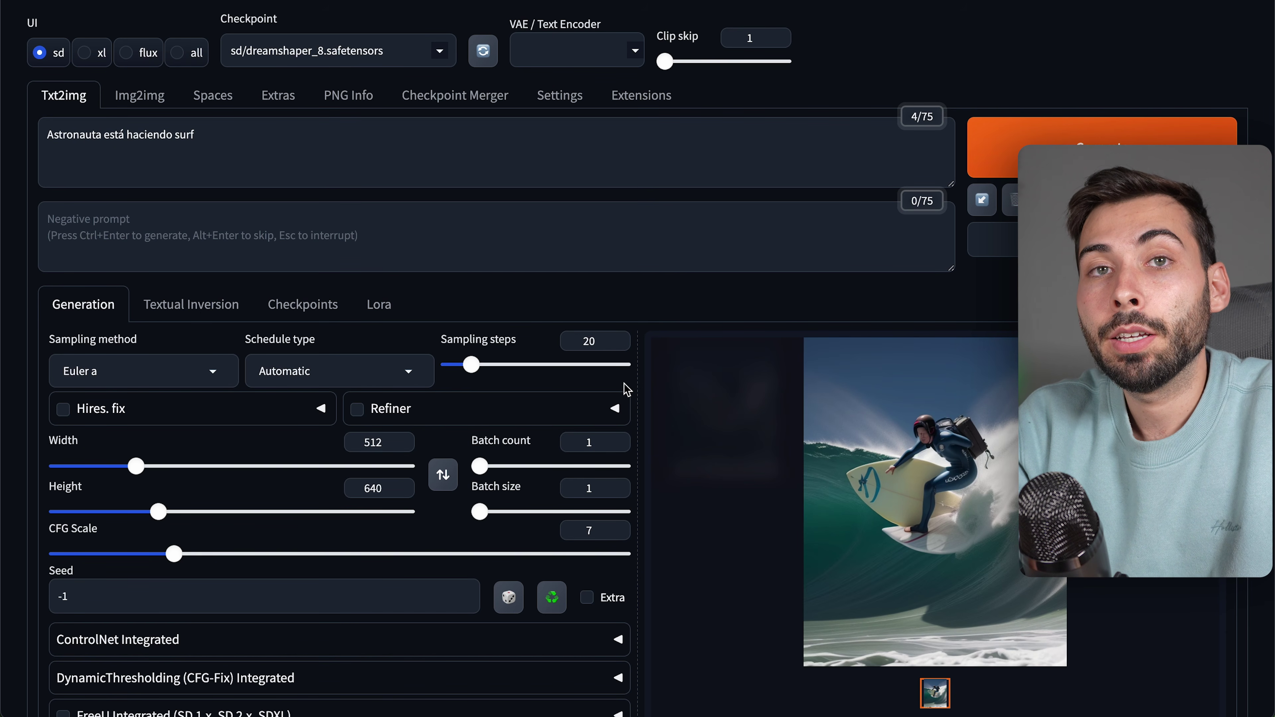
# - Replace the text-to-image prompt with "una mujer desnuda" and generate the image
pyautogui.click(356, 132)
pyautogui.hotkey('ctrl', 'a')
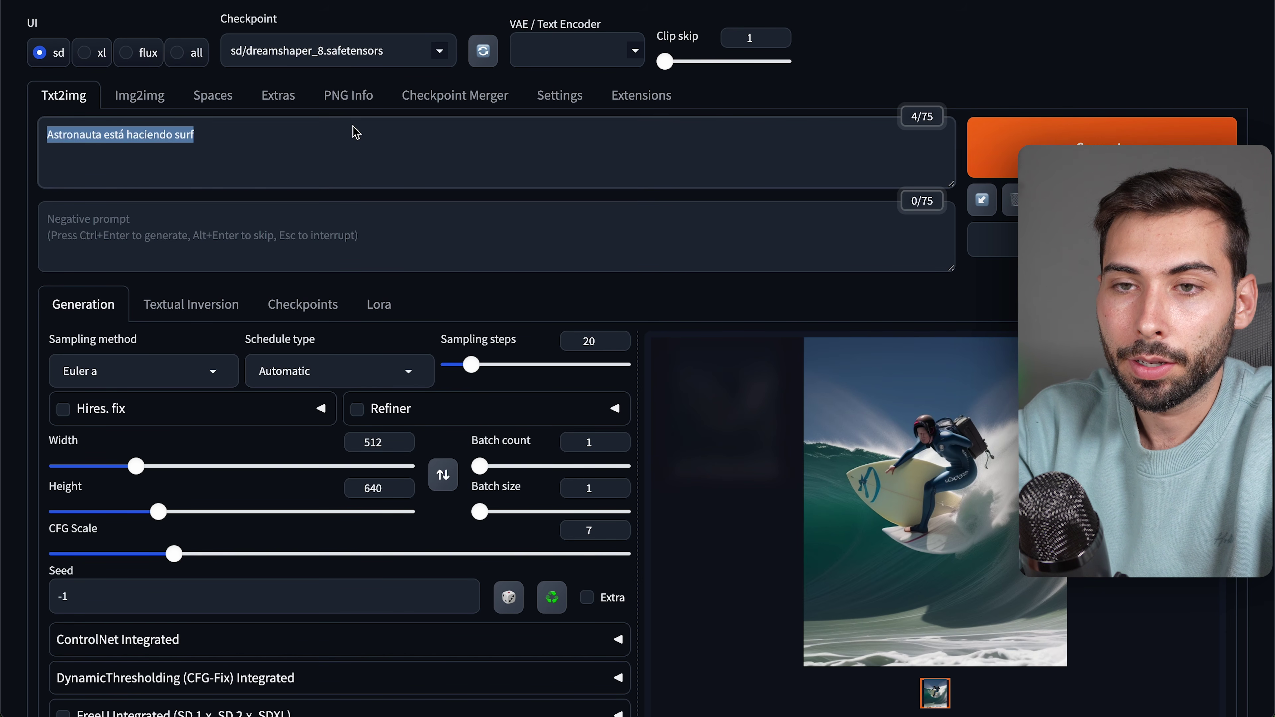
pyautogui.hotkey('ctrl', 'v')
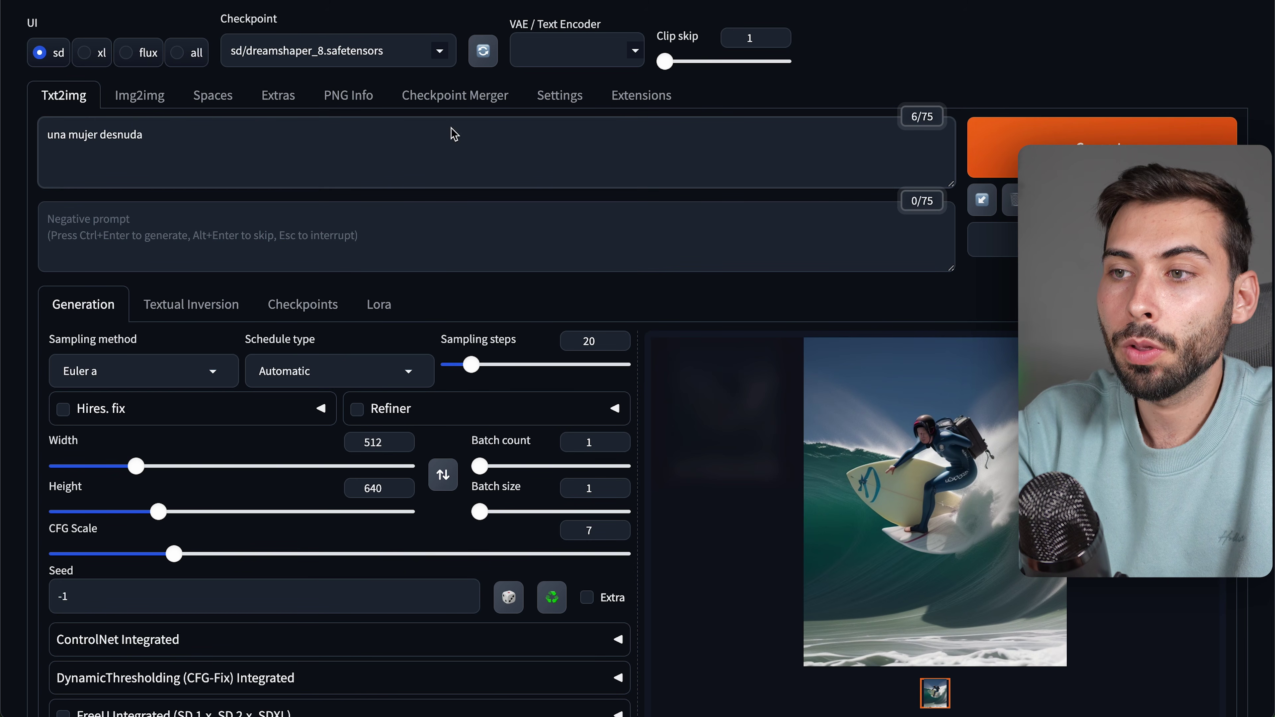
pyautogui.click(1080, 162)
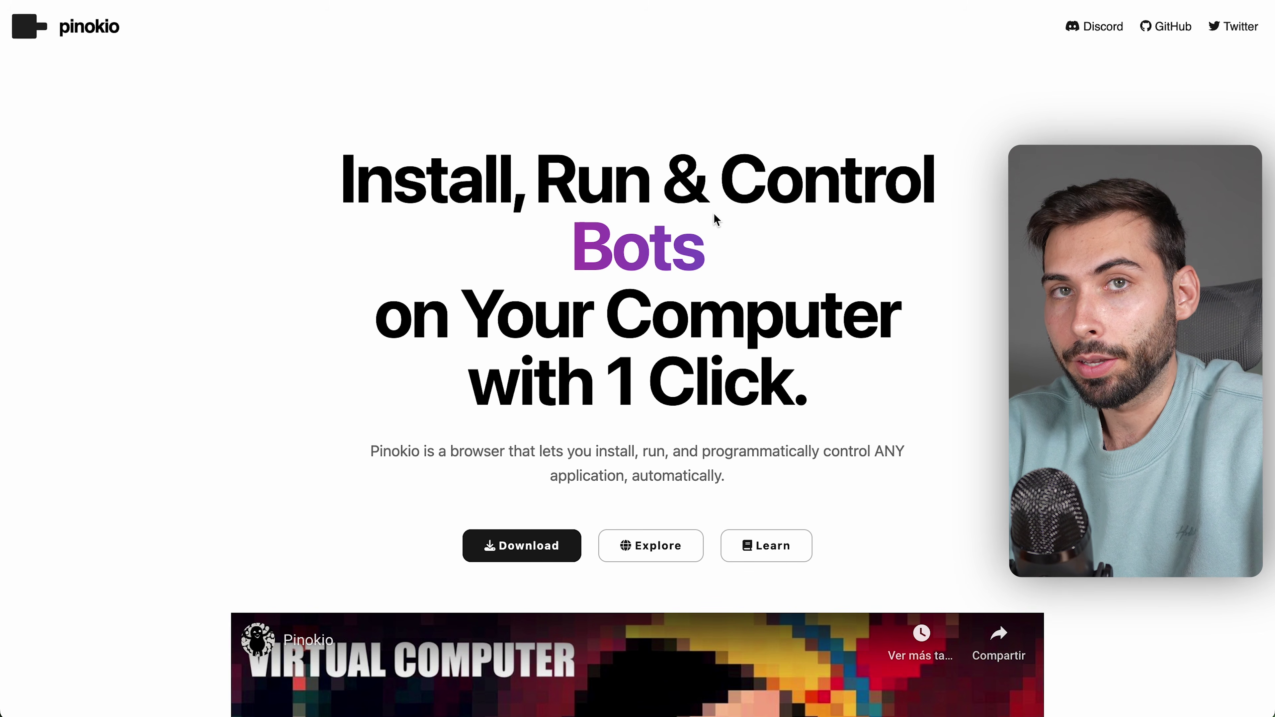
# - Open the download page from the Pinokio website and read the installation instructions for Windows and Mac
pyautogui.scroll(-1, 713, 221)
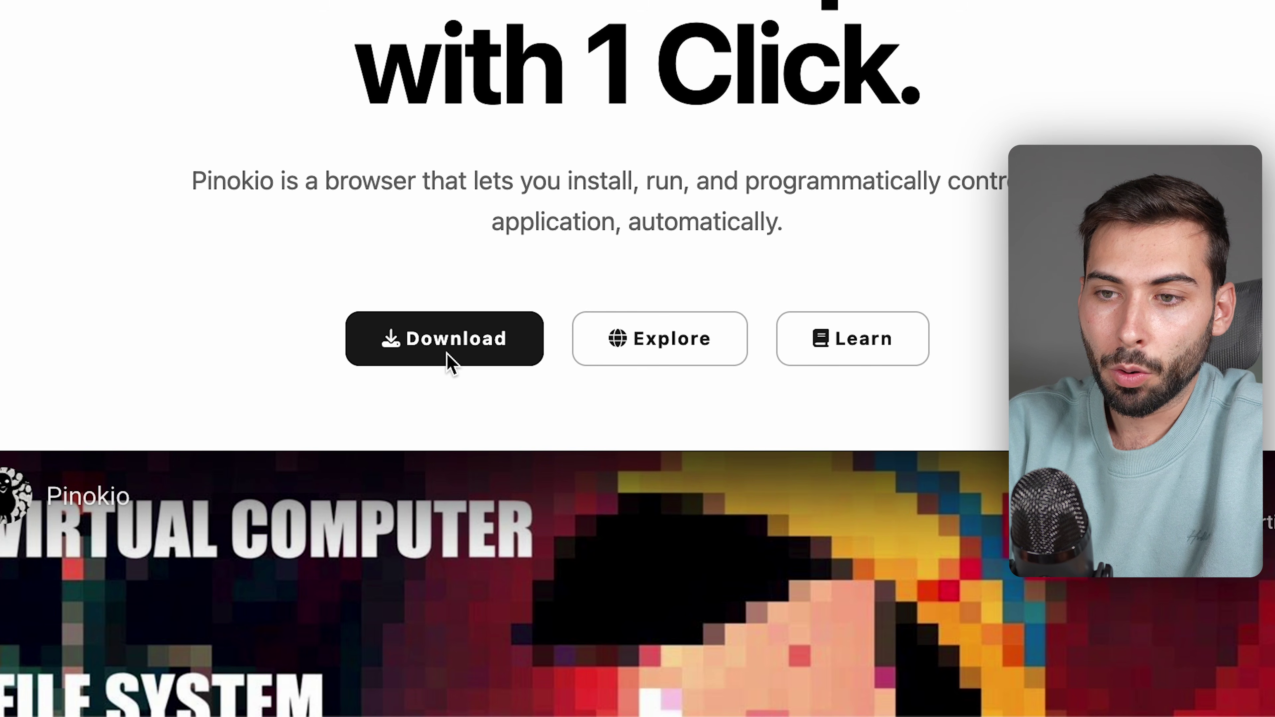
pyautogui.click(448, 360)
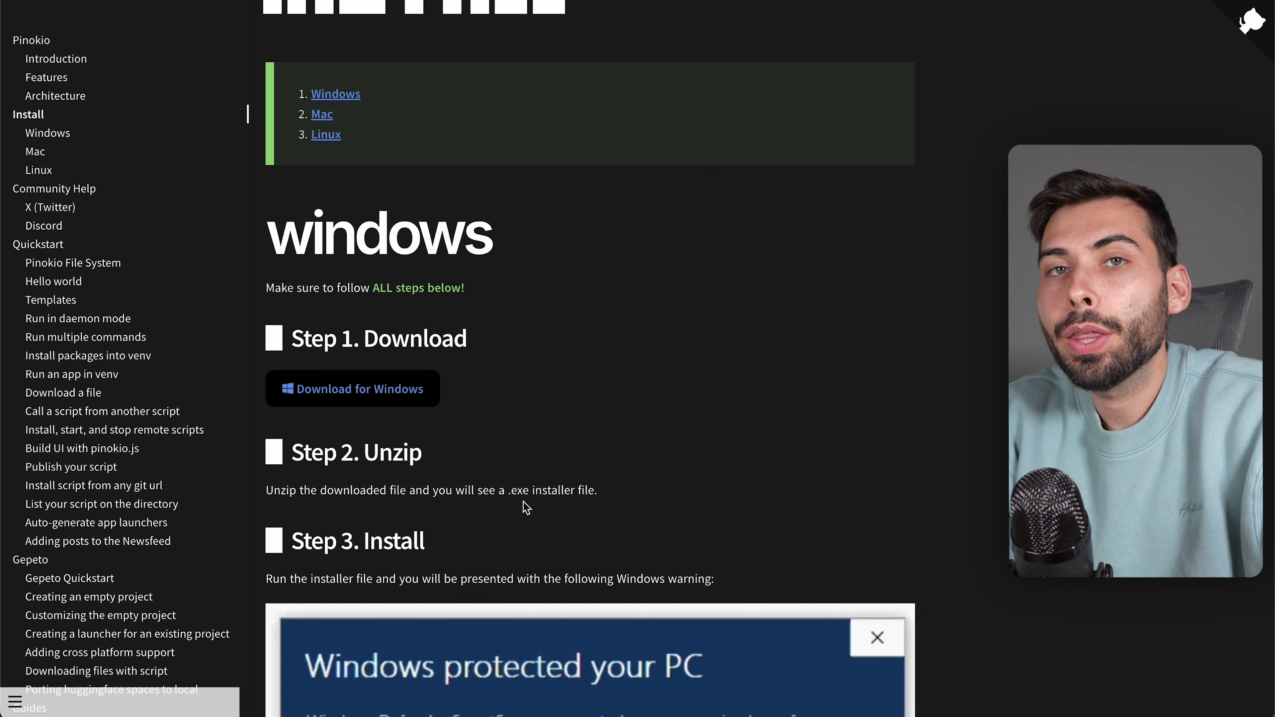
pyautogui.scroll(-2, 523, 502)
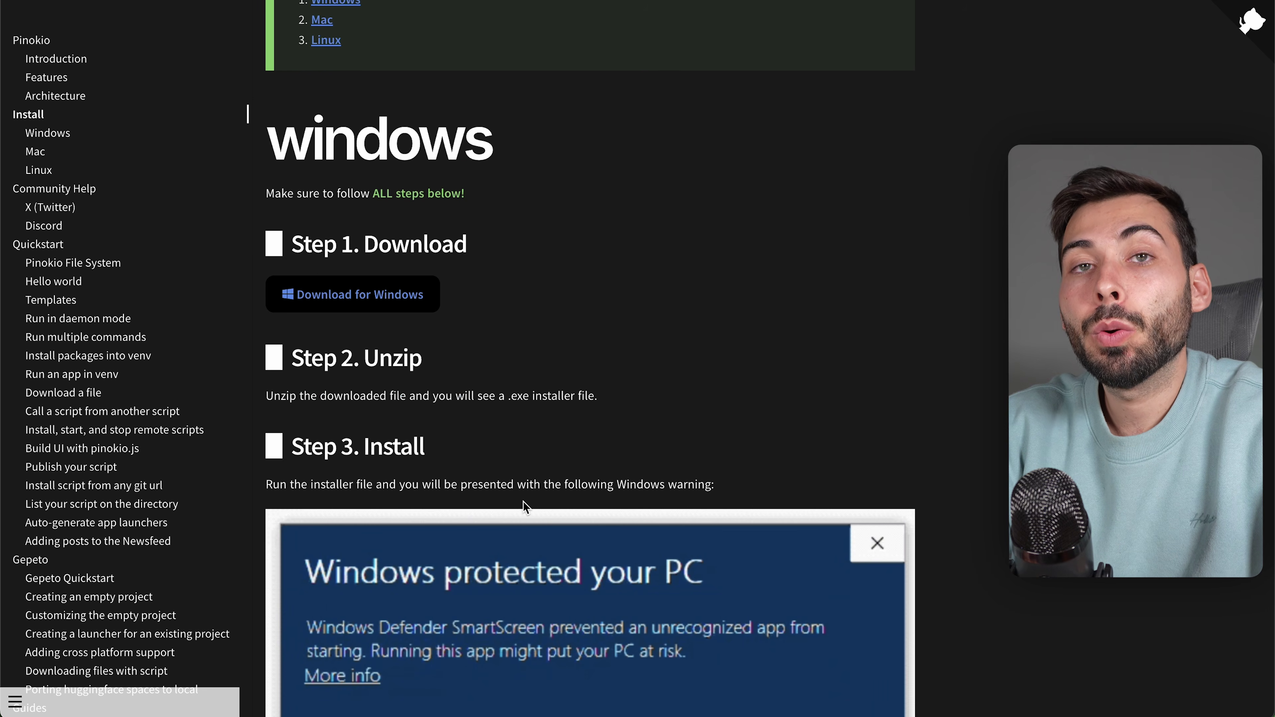
pyautogui.scroll(-3, 523, 502)
pyautogui.scroll(-1, 517, 301)
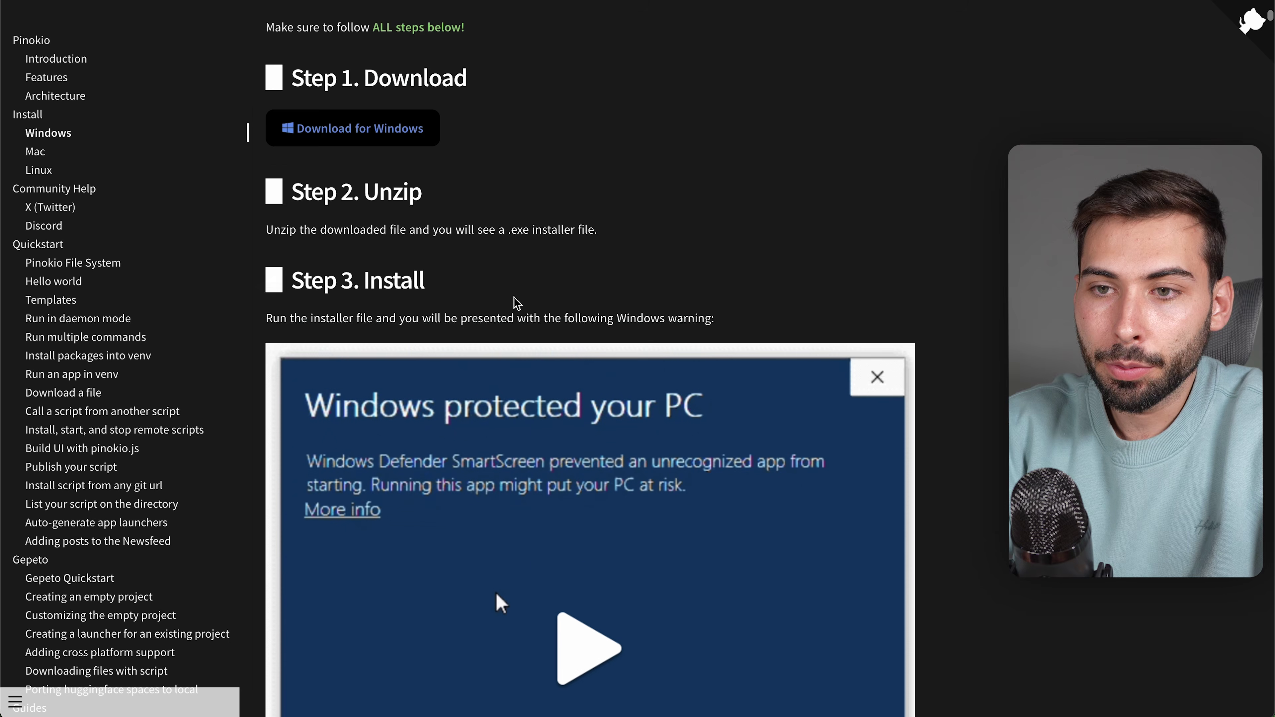
pyautogui.scroll(-5, 532, 351)
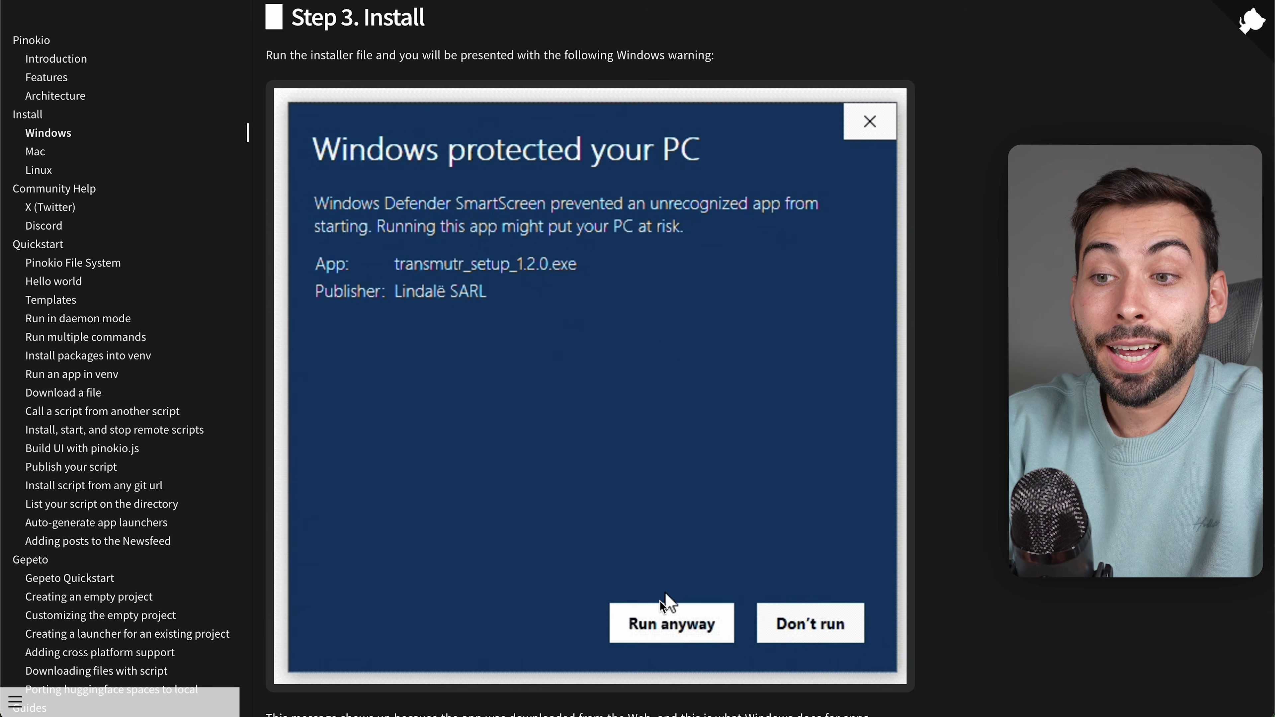
pyautogui.scroll(-5, 665, 647)
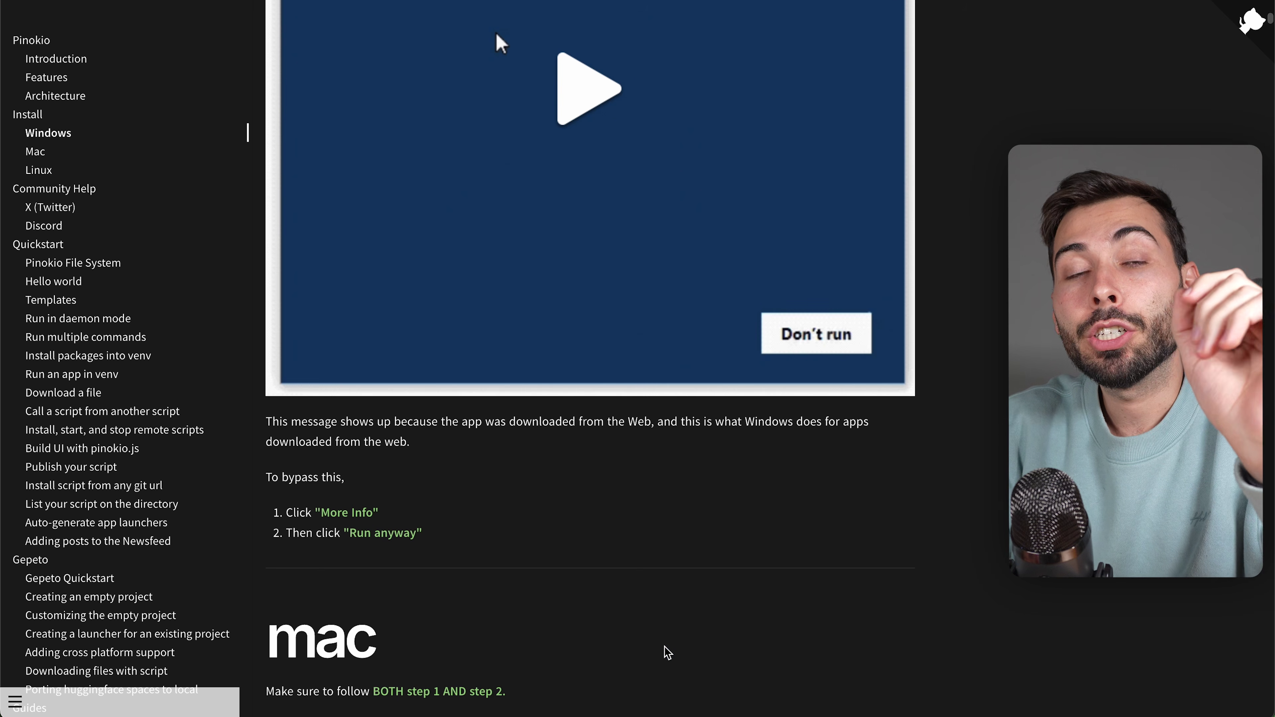
pyautogui.scroll(-15, 664, 647)
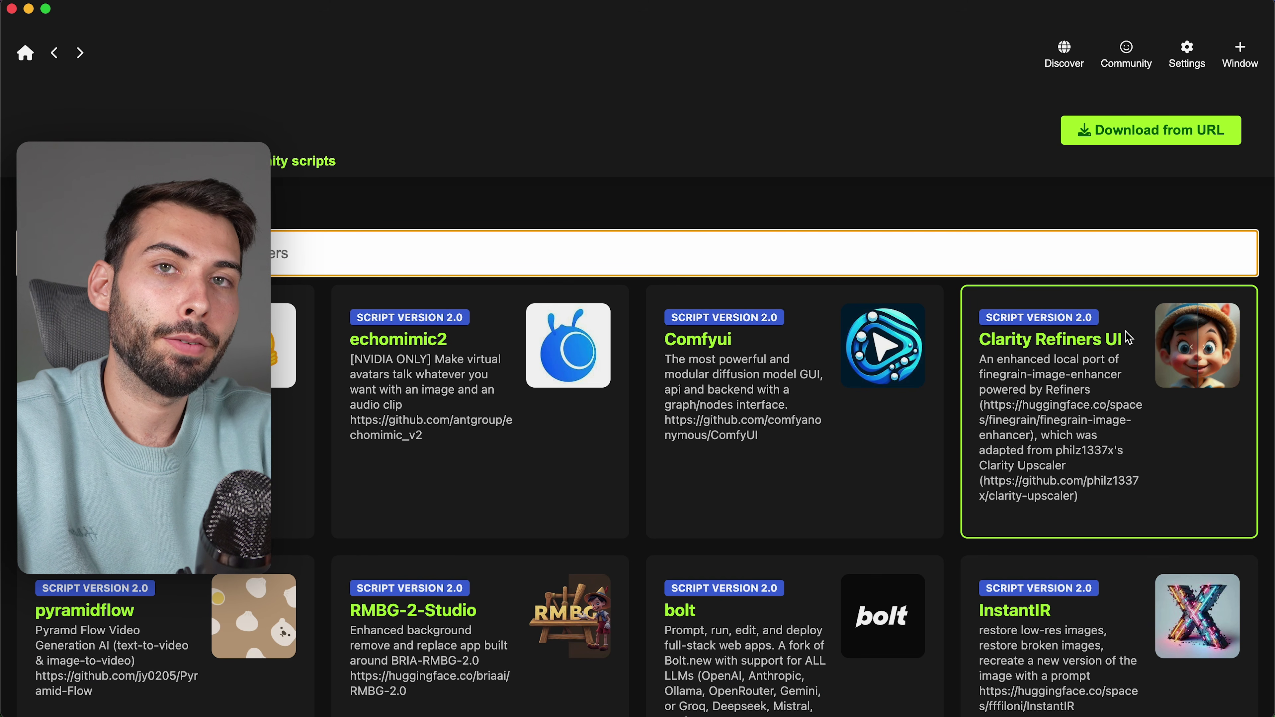
# - Browse the entire list of verified scripts in the Pinokio app and return to its beginning
pyautogui.scroll(-2, 309, 358)
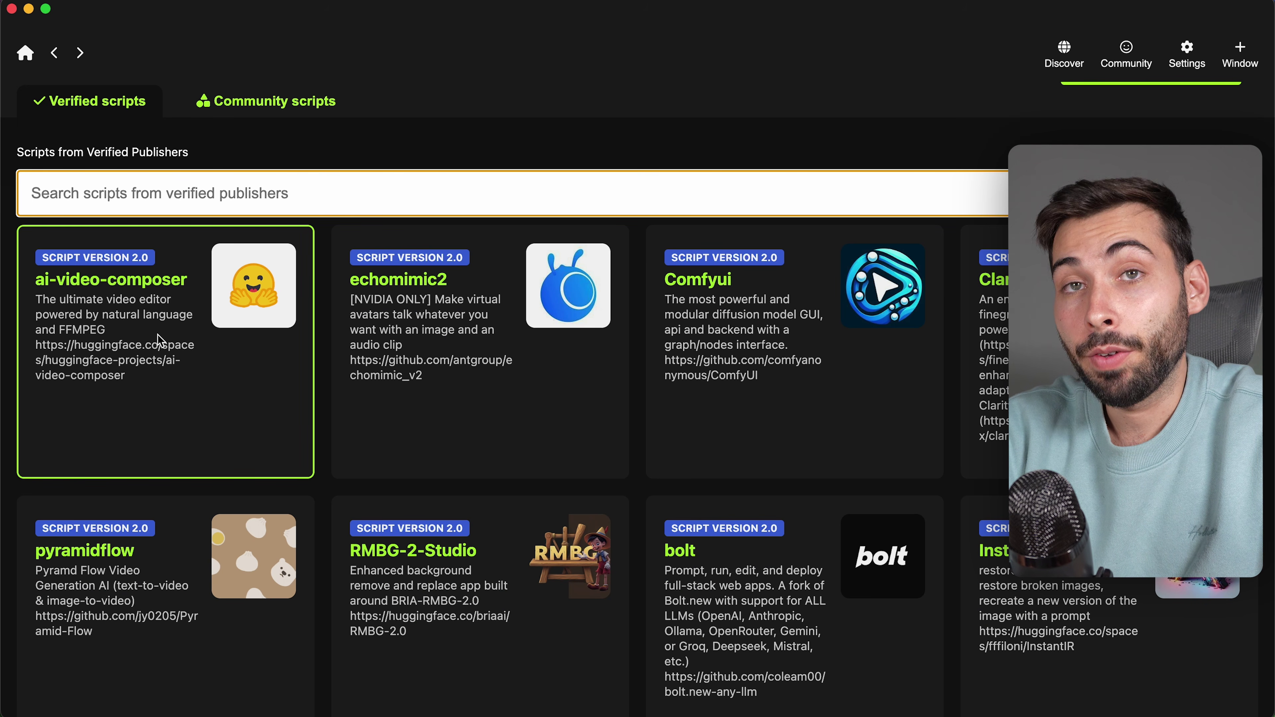
pyautogui.scroll(-6, 177, 343)
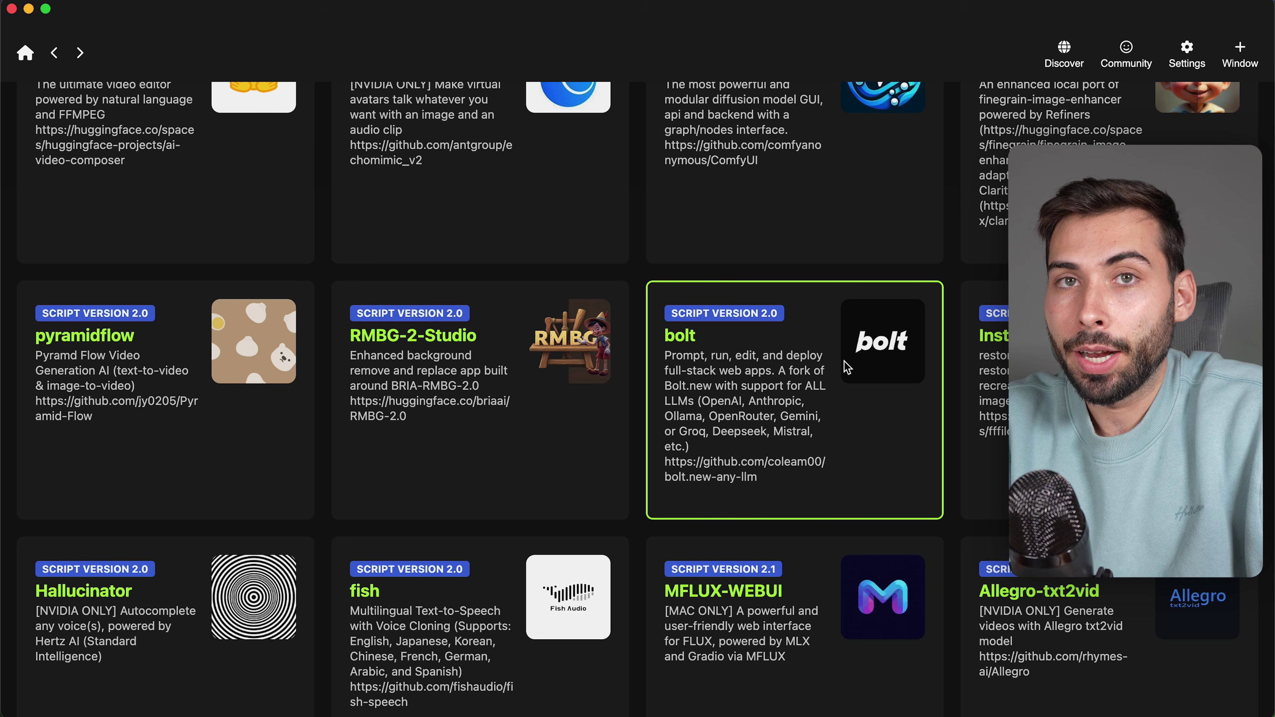
pyautogui.scroll(-8, 844, 361)
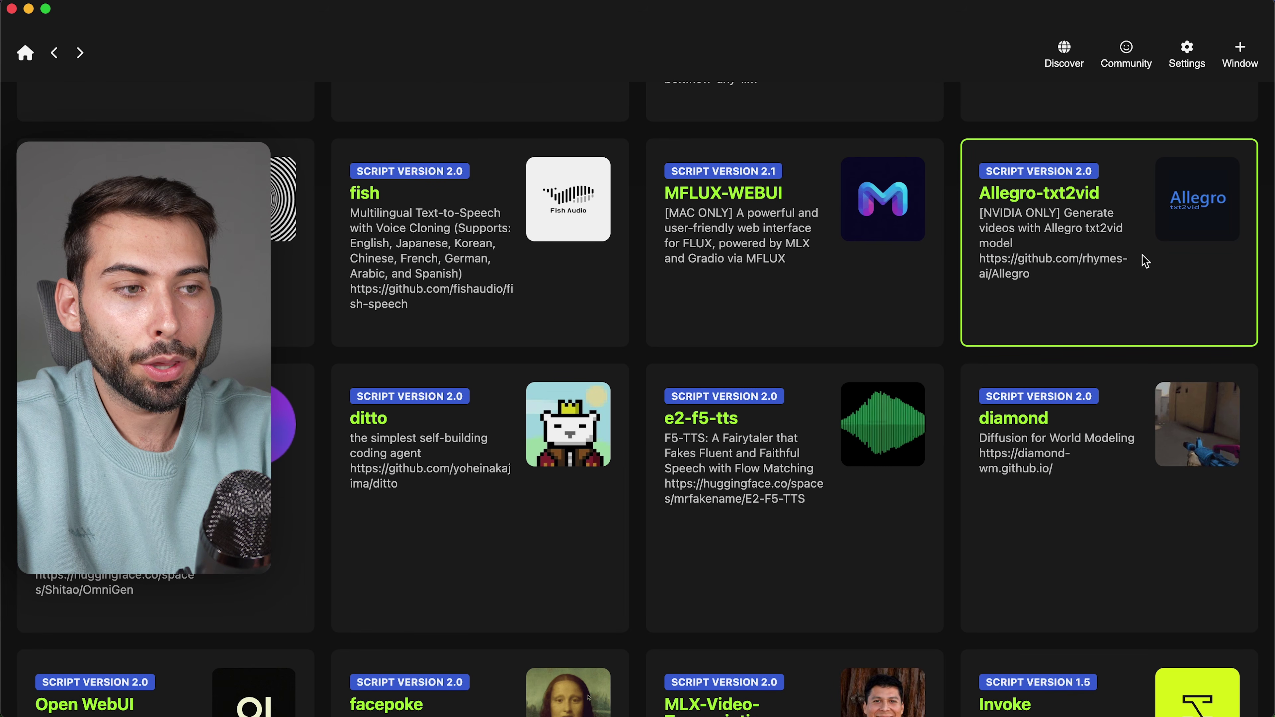
pyautogui.scroll(-3, 1046, 193)
pyautogui.scroll(-4, 1045, 193)
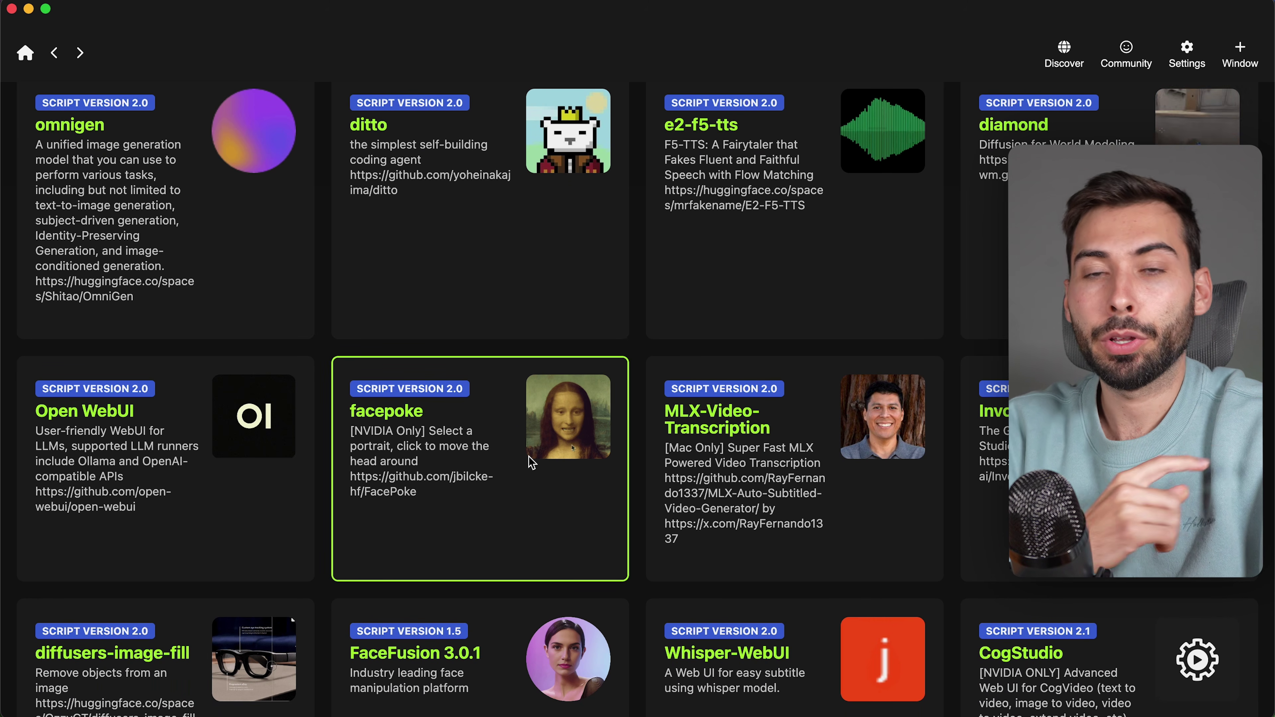
pyautogui.scroll(-15, 531, 462)
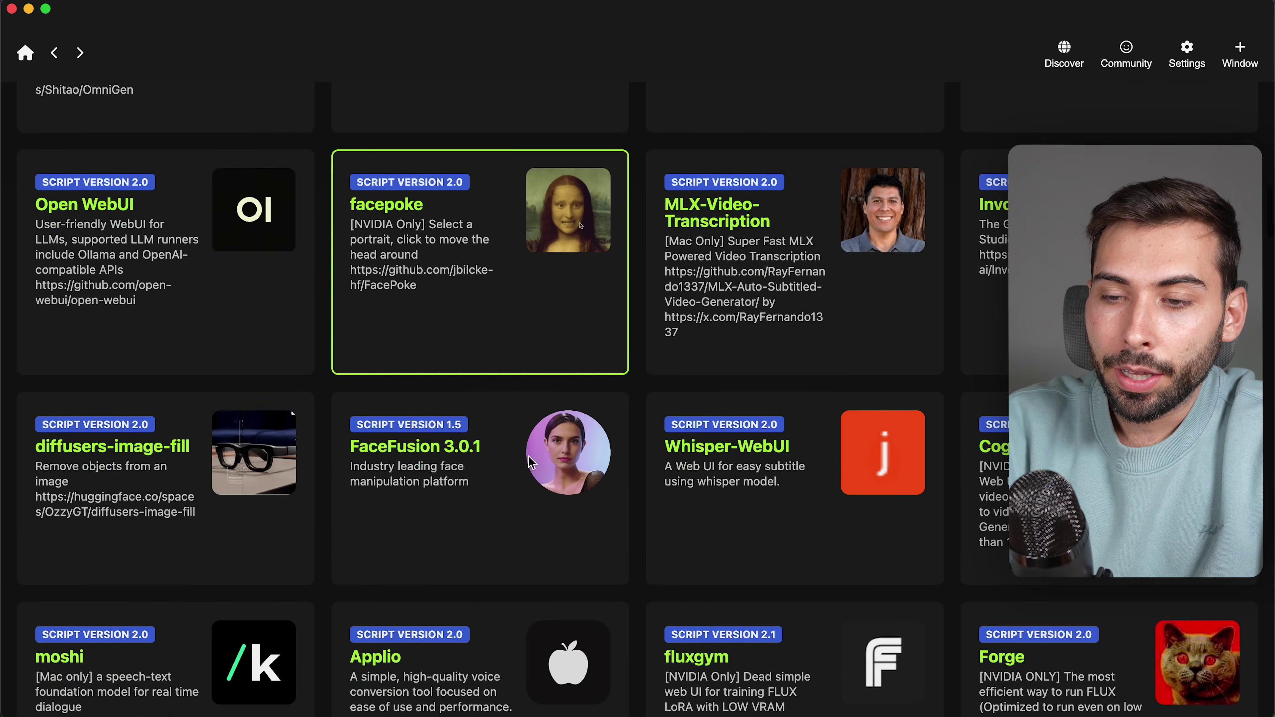
pyautogui.scroll(-8, 532, 462)
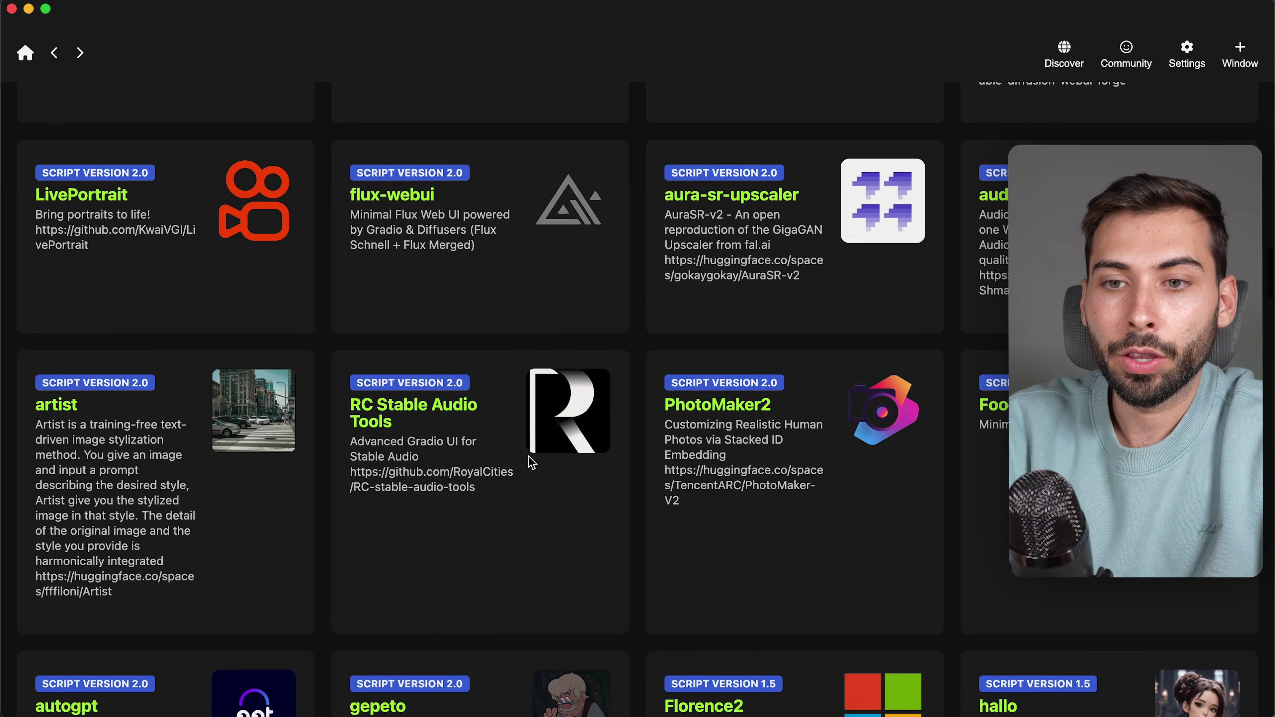
pyautogui.scroll(-6, 532, 462)
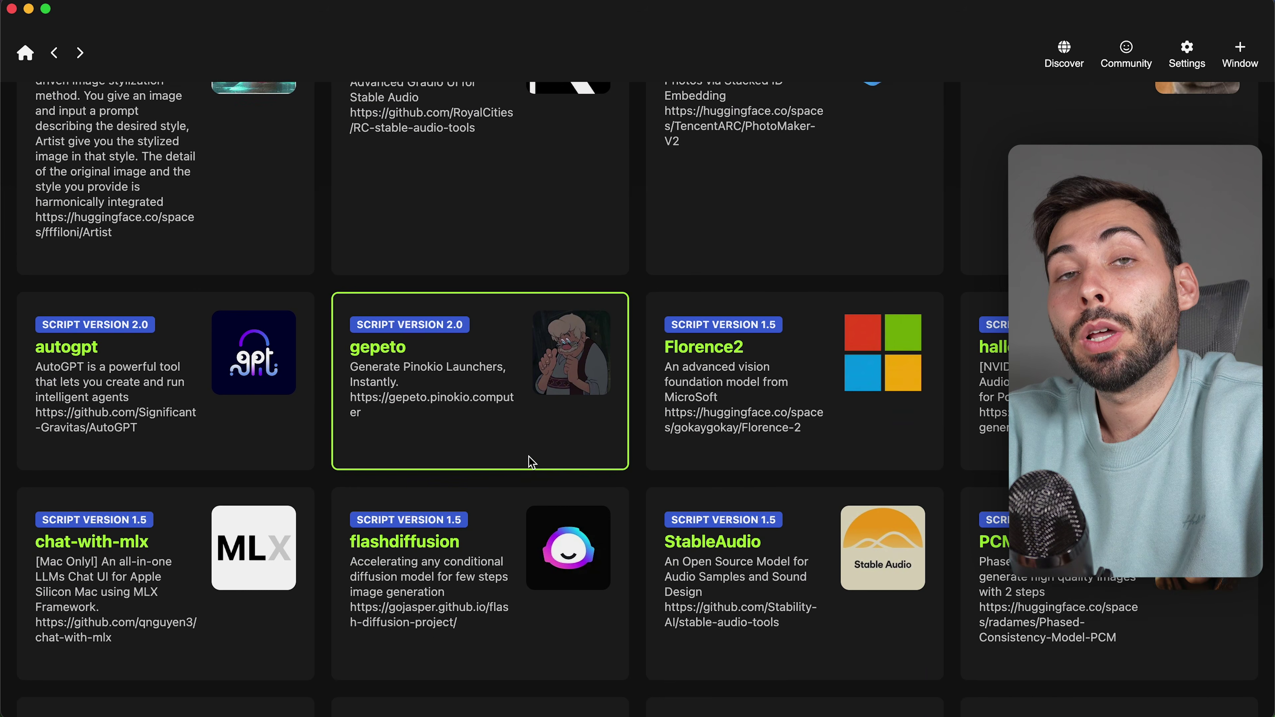
pyautogui.scroll(-12, 532, 463)
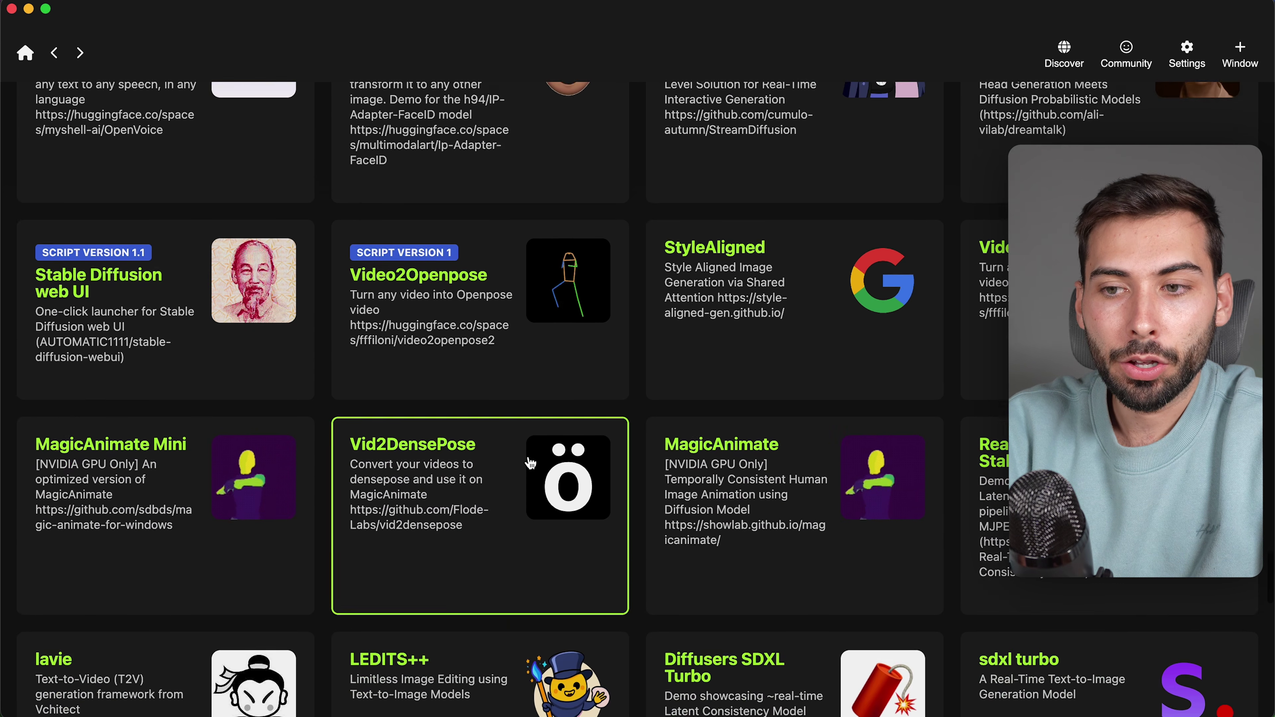
pyautogui.scroll(-7, 531, 462)
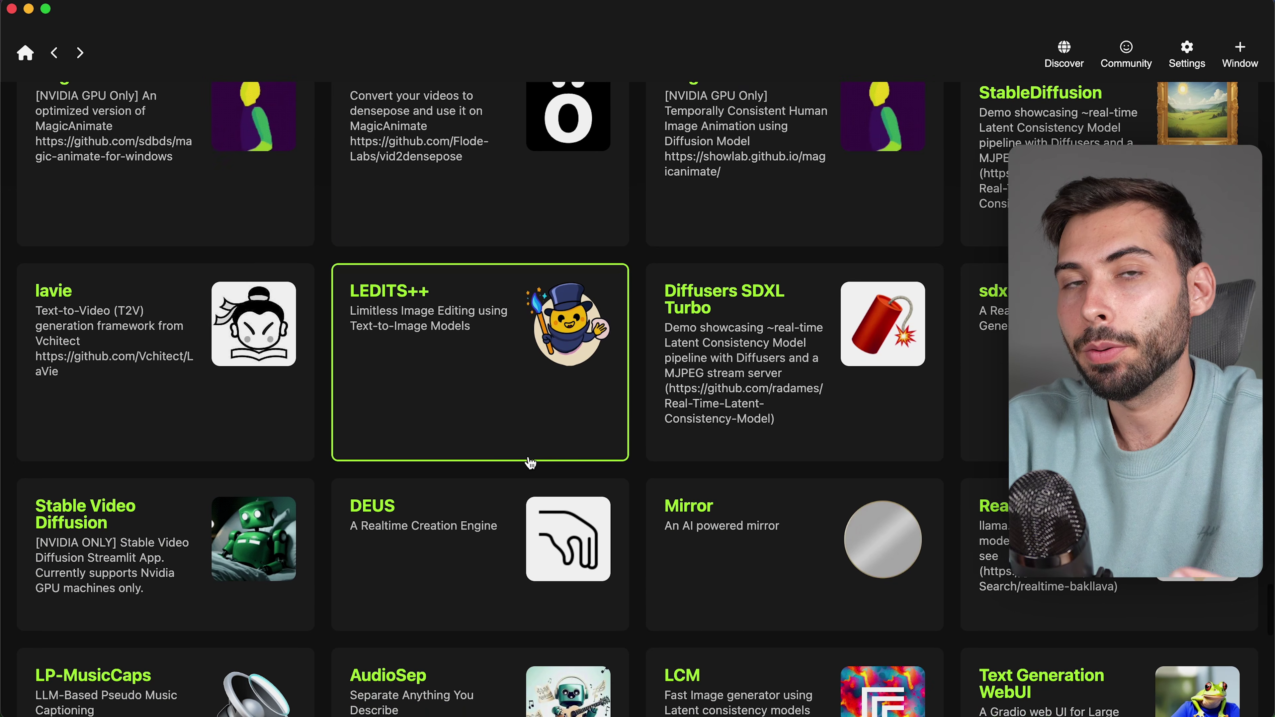
pyautogui.scroll(-7, 531, 462)
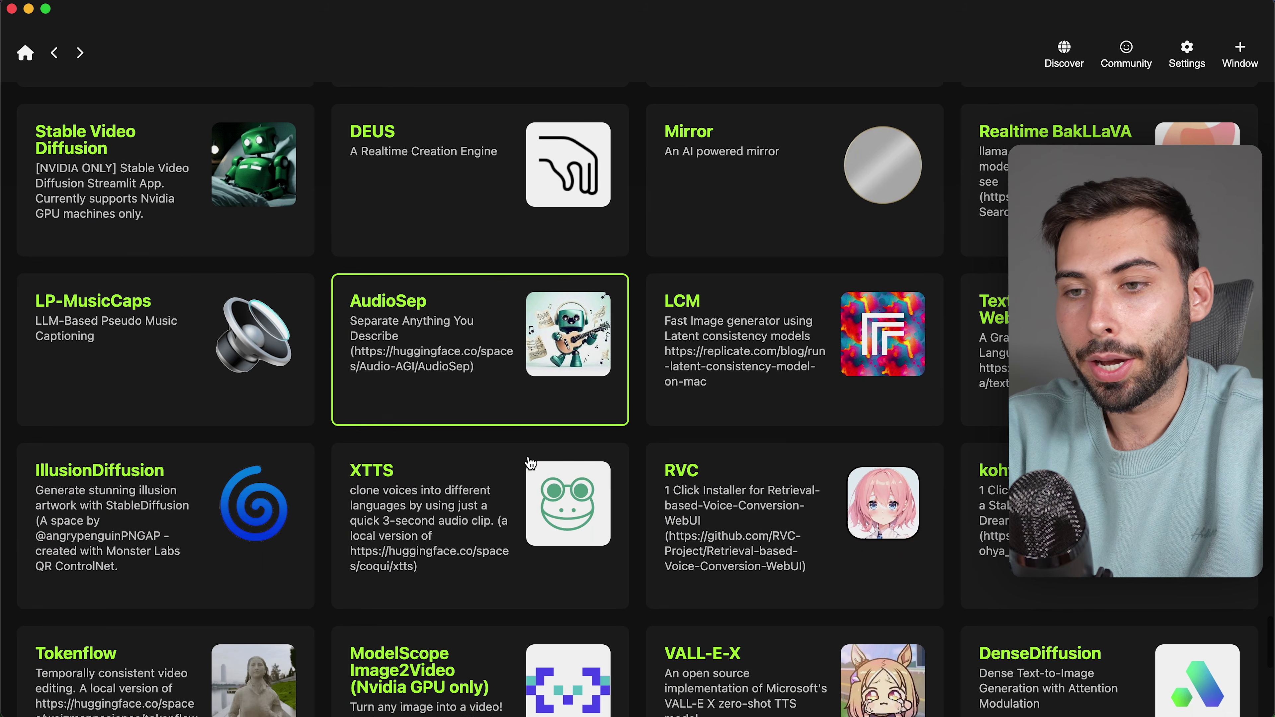
pyautogui.scroll(-10, 530, 462)
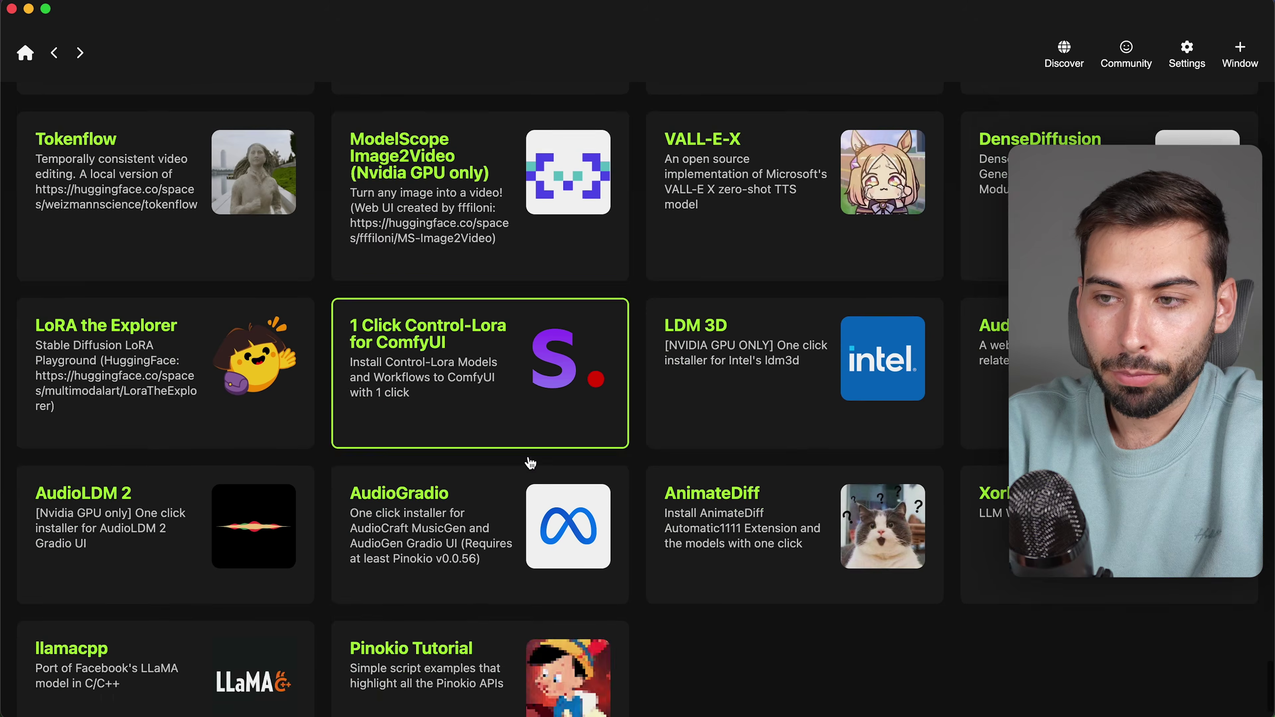
pyautogui.scroll(-2, 531, 462)
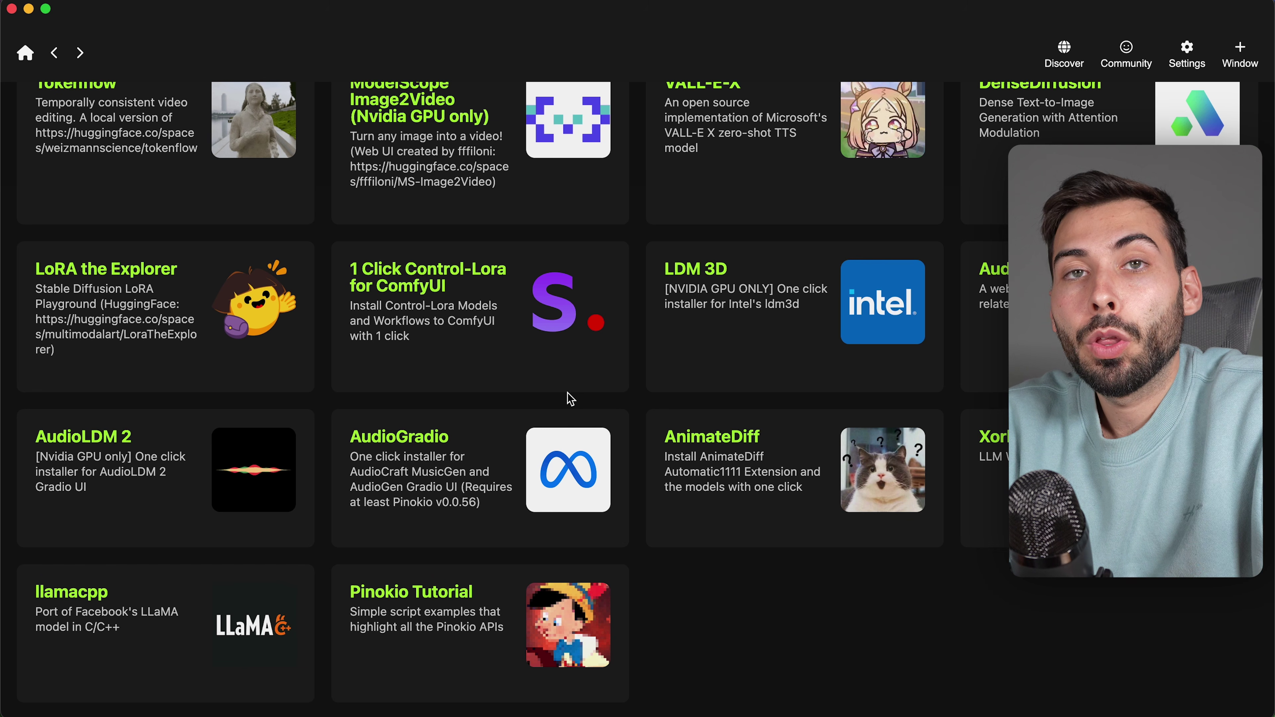
pyautogui.scroll(20, 571, 399)
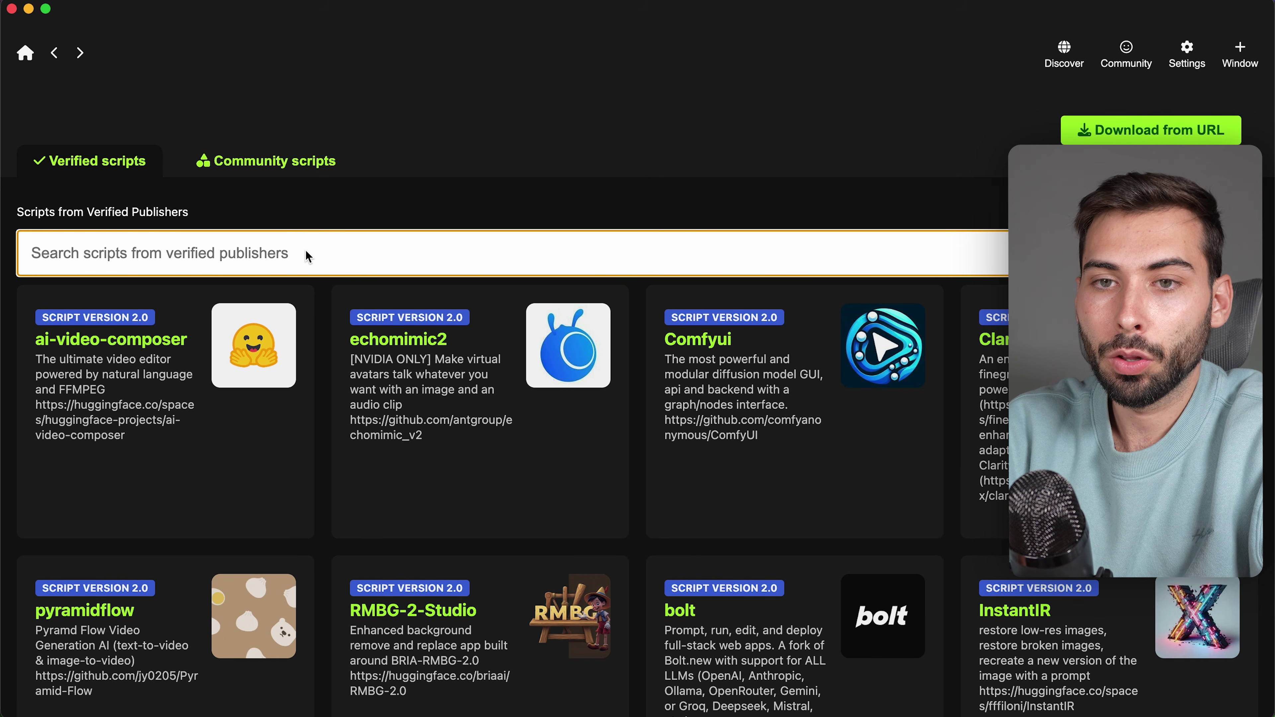
# - Search the verified scripts for "Flux" and open the MFLUX-WEBUI script
pyautogui.write('Flux')
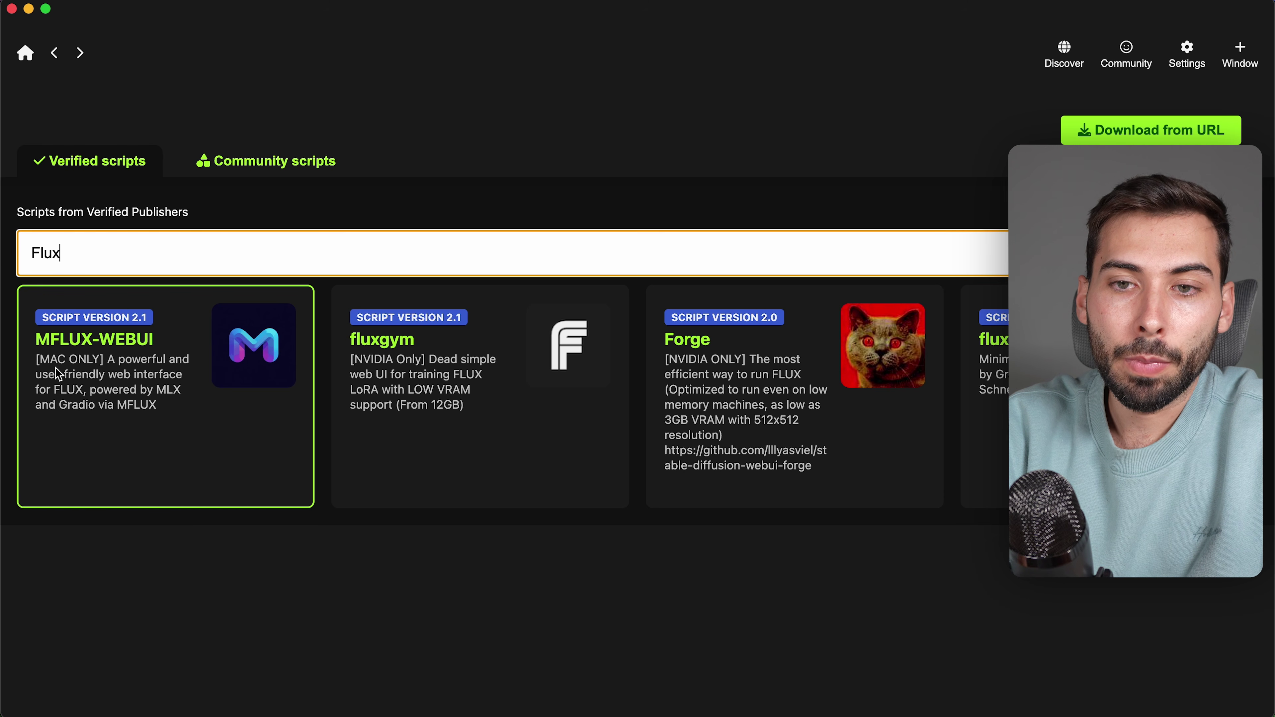
pyautogui.click(216, 393)
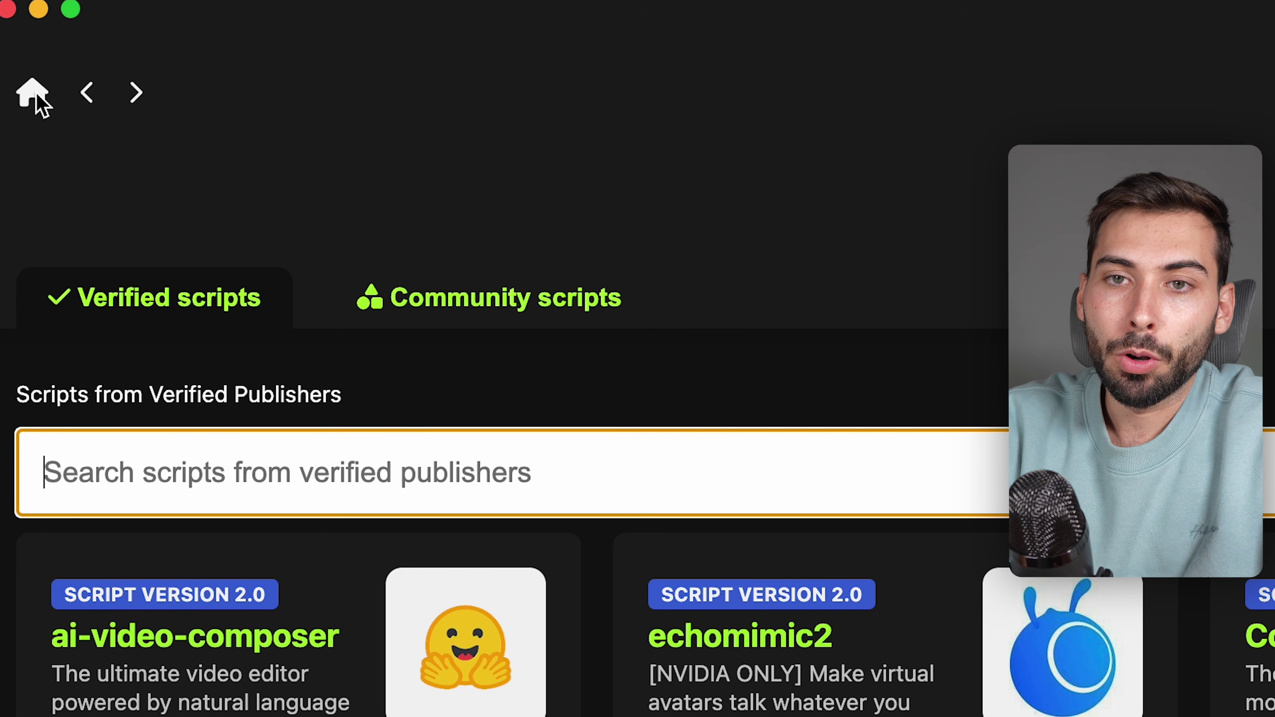
# - Return to the Pinokio home page, launch the installed MFLUX-WEBUI and open its web interface
pyautogui.click(26, 53)
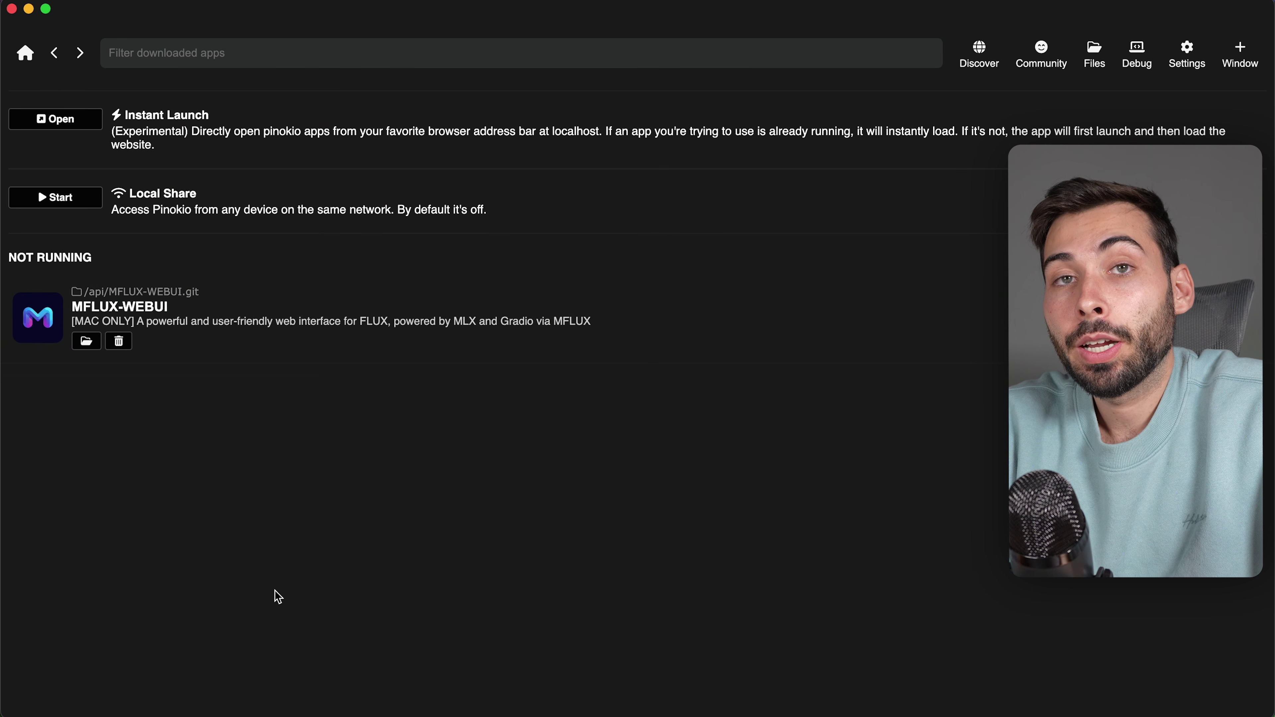
pyautogui.click(167, 330)
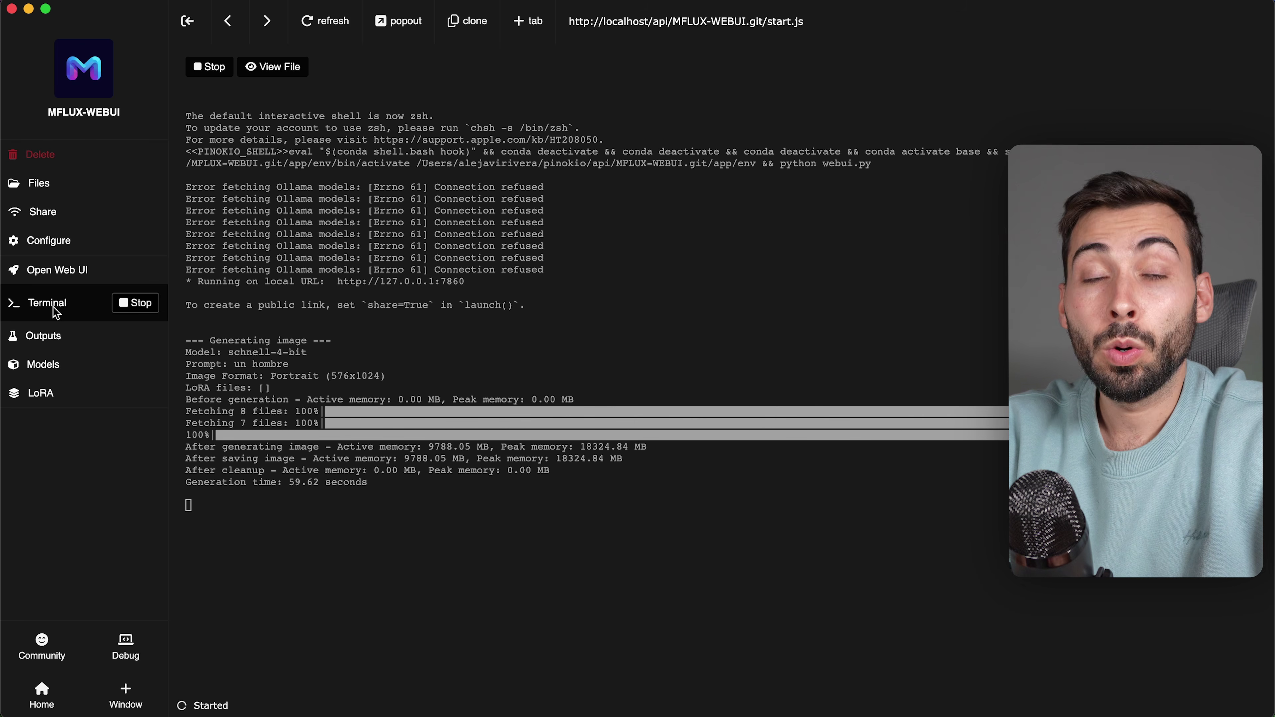
pyautogui.click(63, 275)
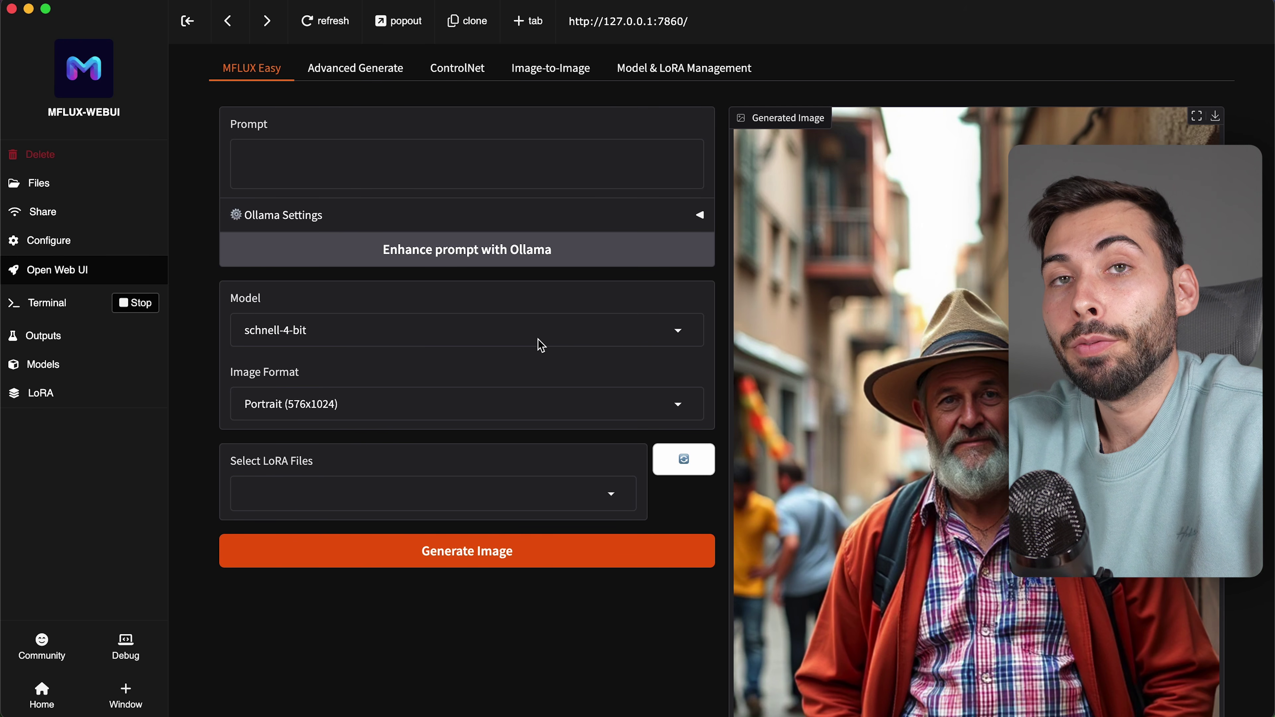
# - Generate an image from the prompt "Astronauta está haciendo surf" with the schnell-4-bit model and look over the whole picture
pyautogui.click(428, 171)
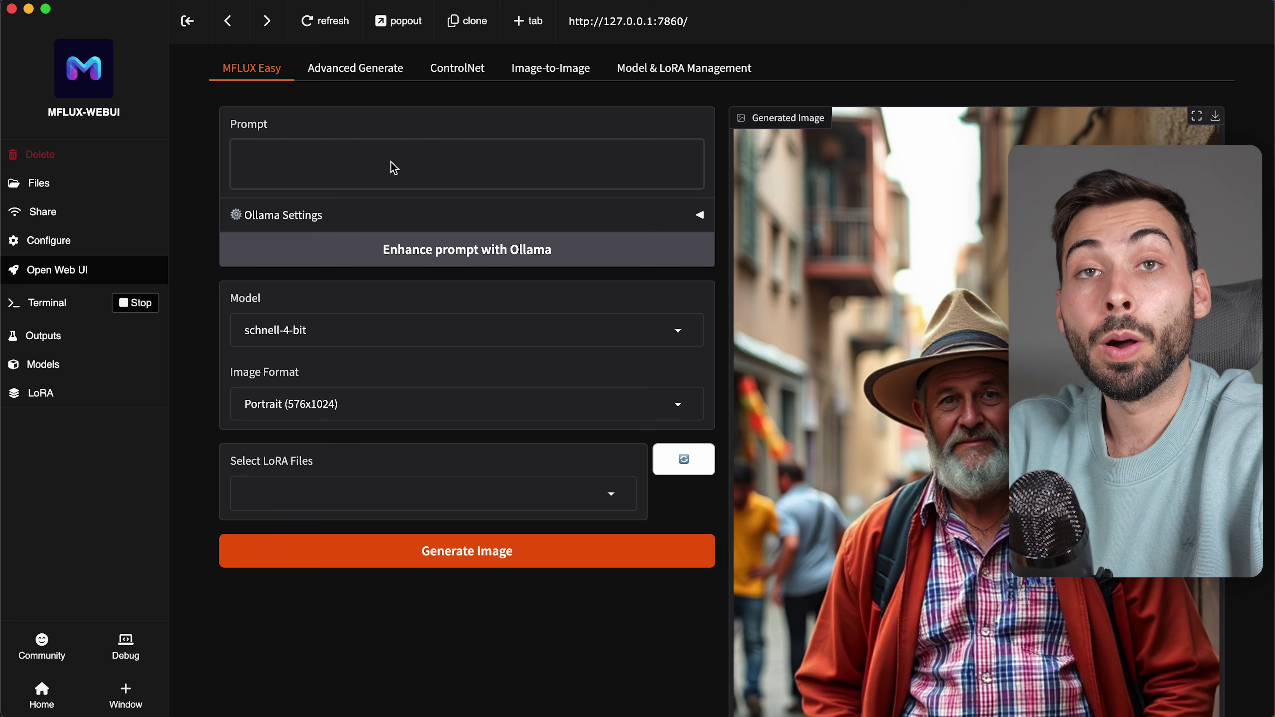
pyautogui.write('Astronauta está haciendo surf')
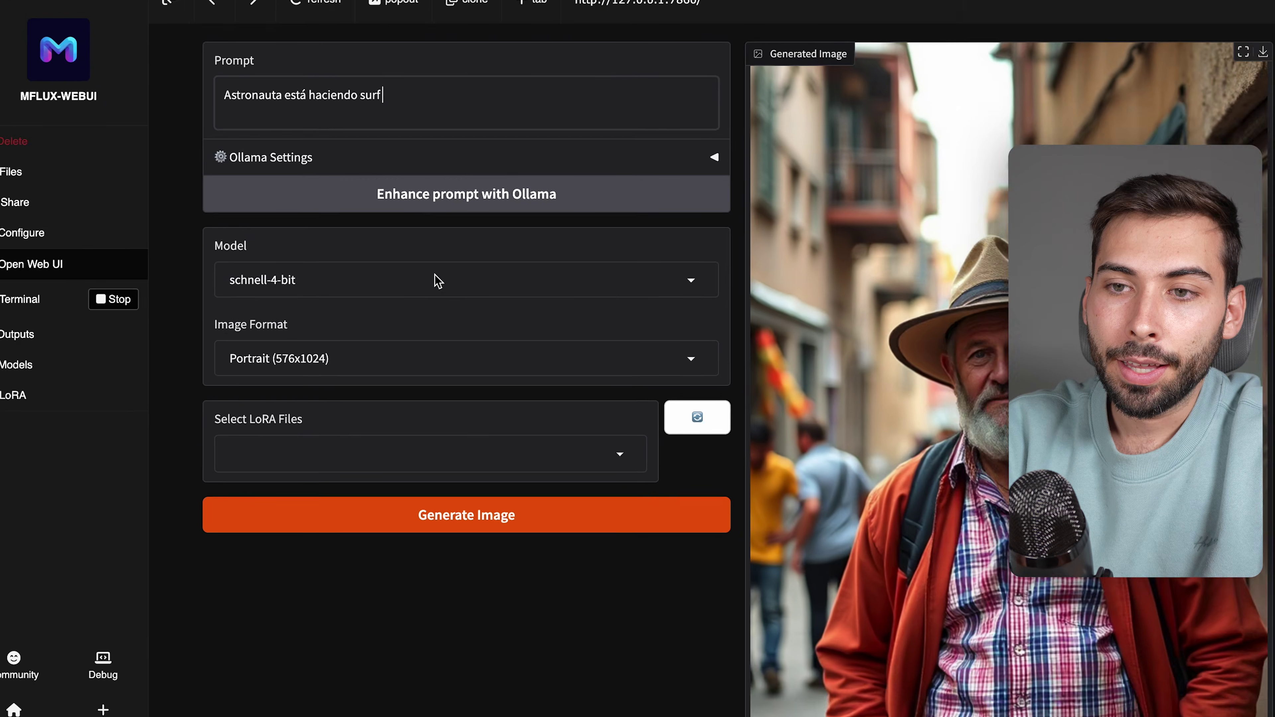
pyautogui.click(439, 332)
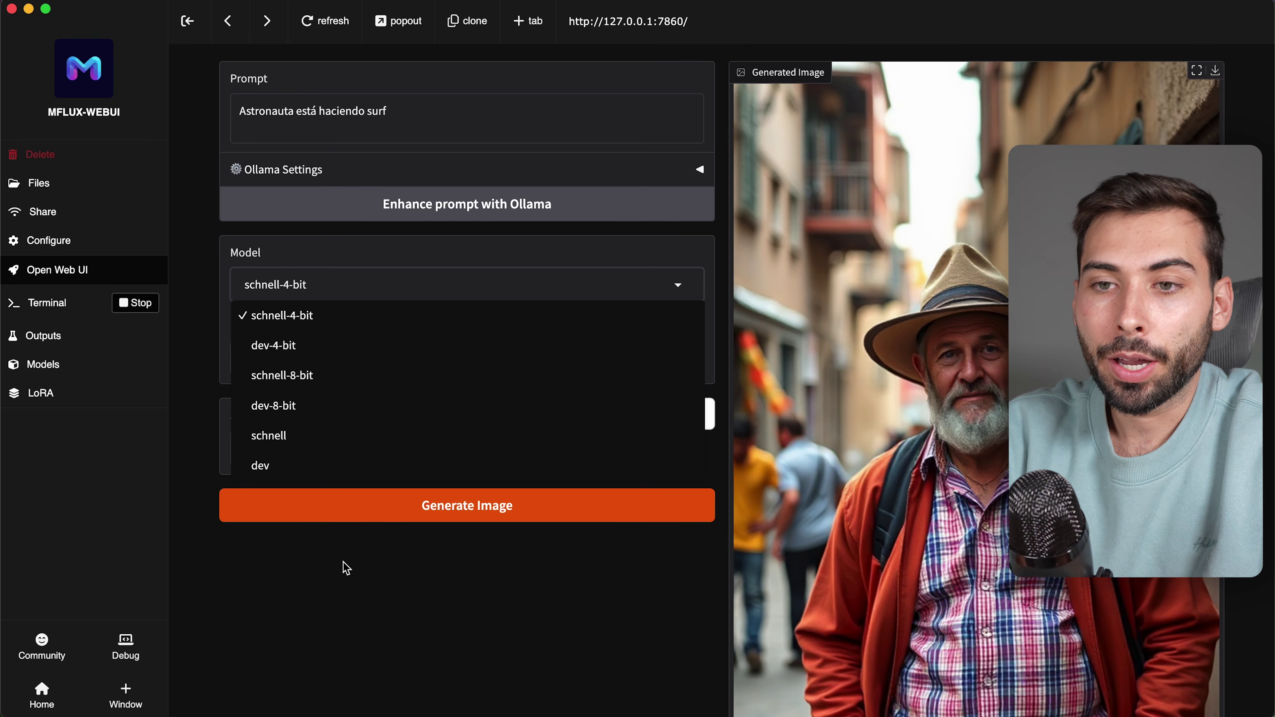
pyautogui.click(272, 688)
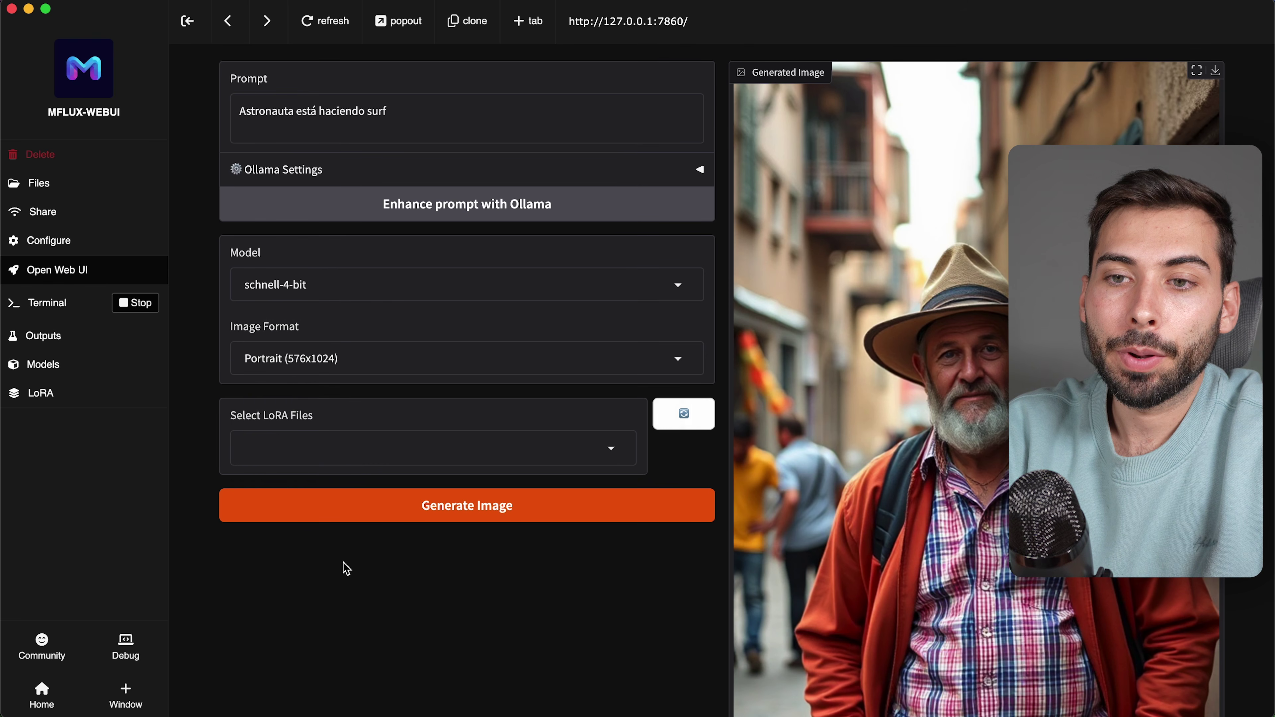
pyautogui.click(513, 506)
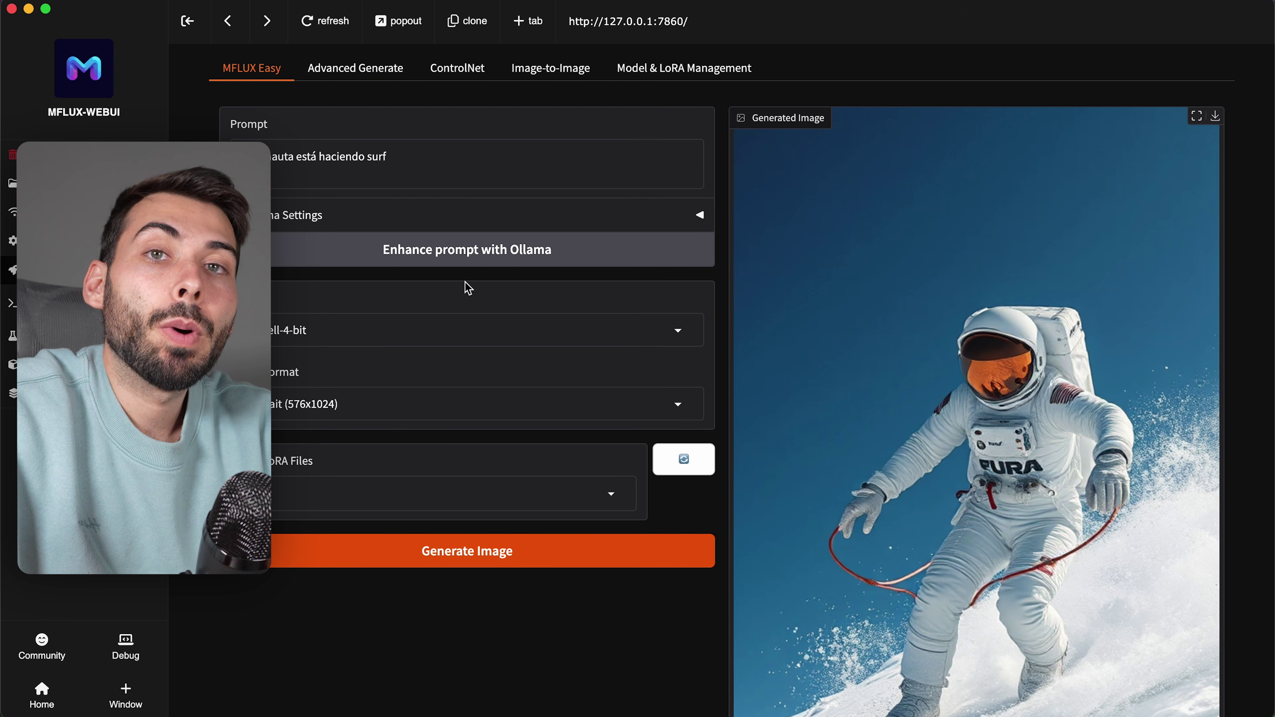
pyautogui.scroll(-3, 464, 285)
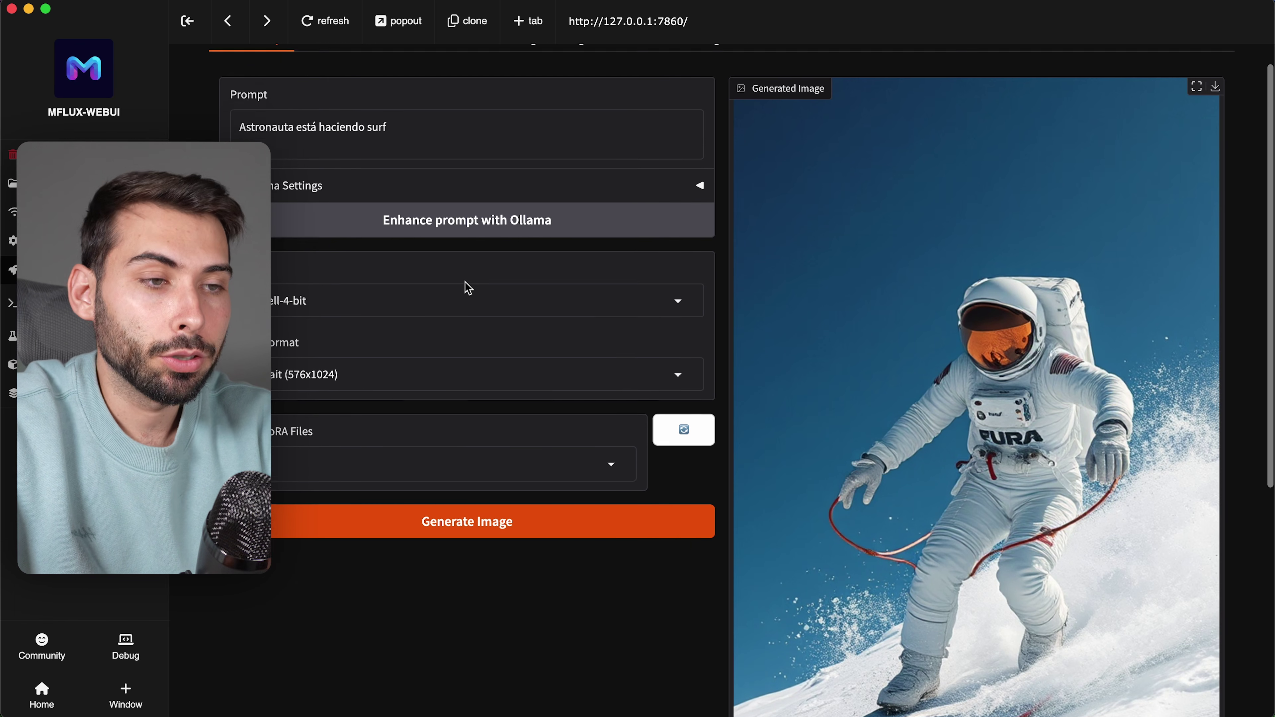
pyautogui.scroll(-2, 999, 275)
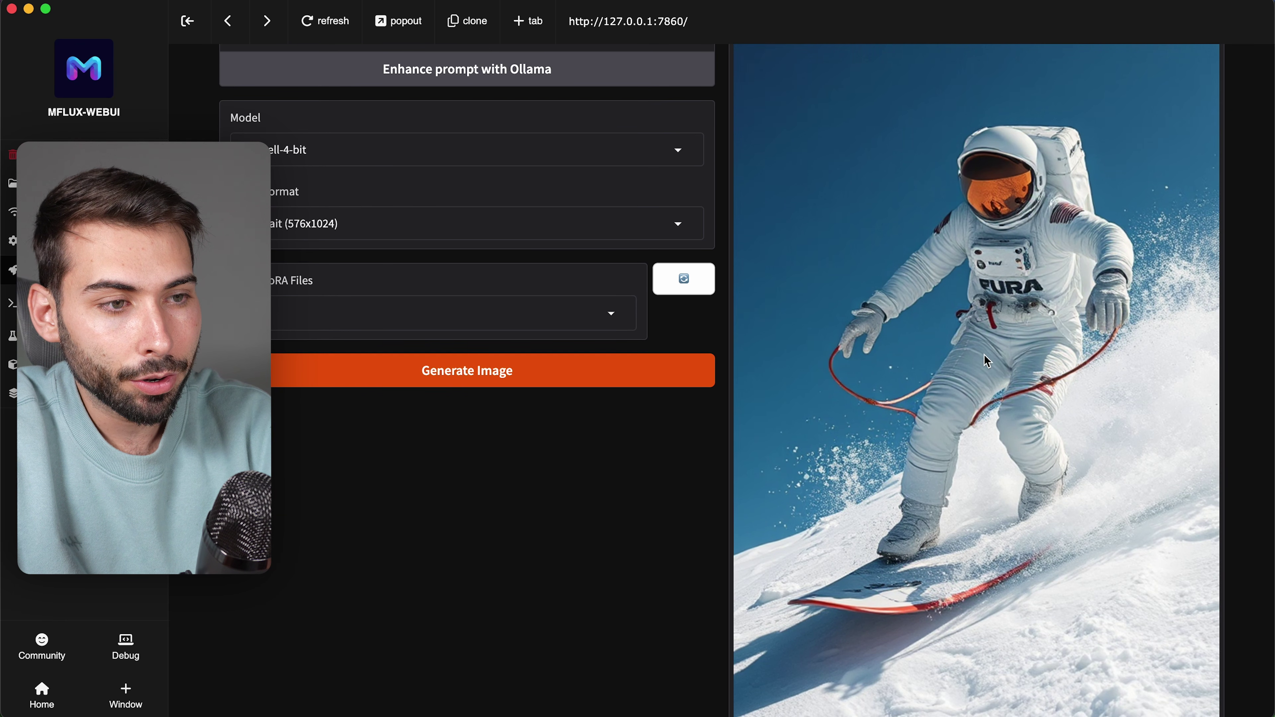
pyautogui.scroll(-2, 985, 374)
pyautogui.scroll(-4, 964, 547)
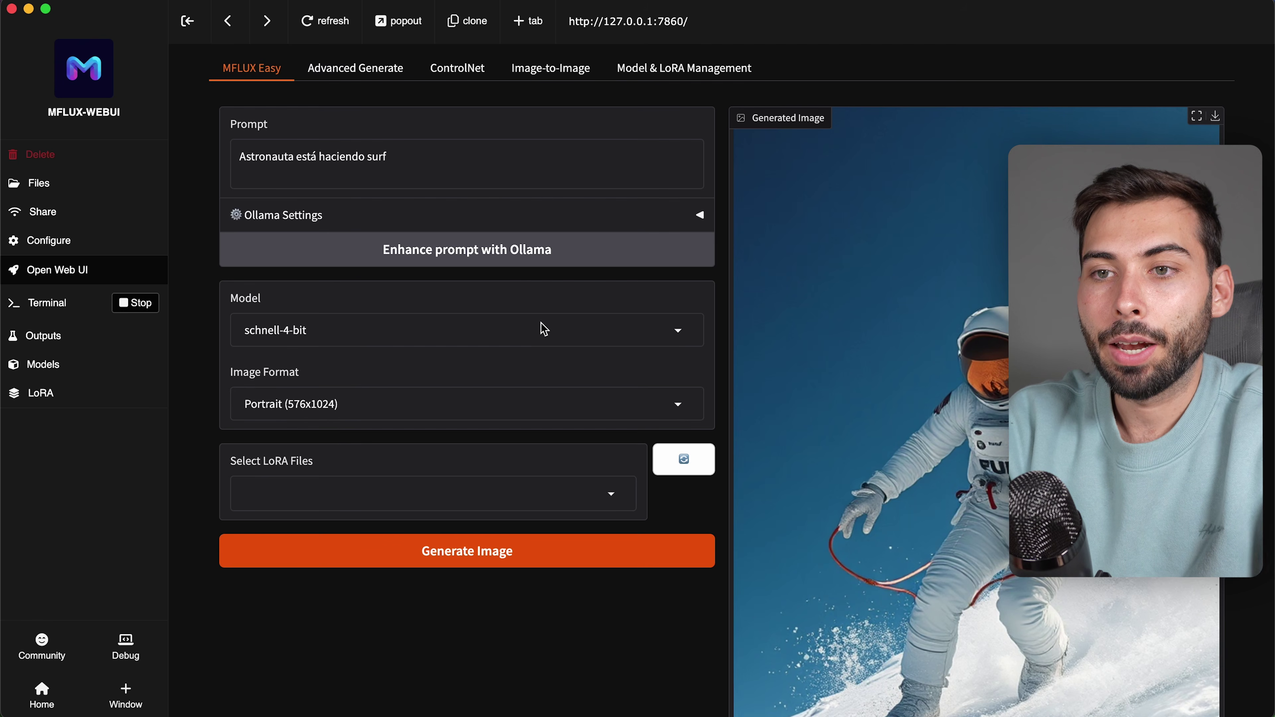
# - Append "en el mar" to the prompt, generate the image again and look over the whole picture
pyautogui.click(441, 154)
pyautogui.write('en el mar')
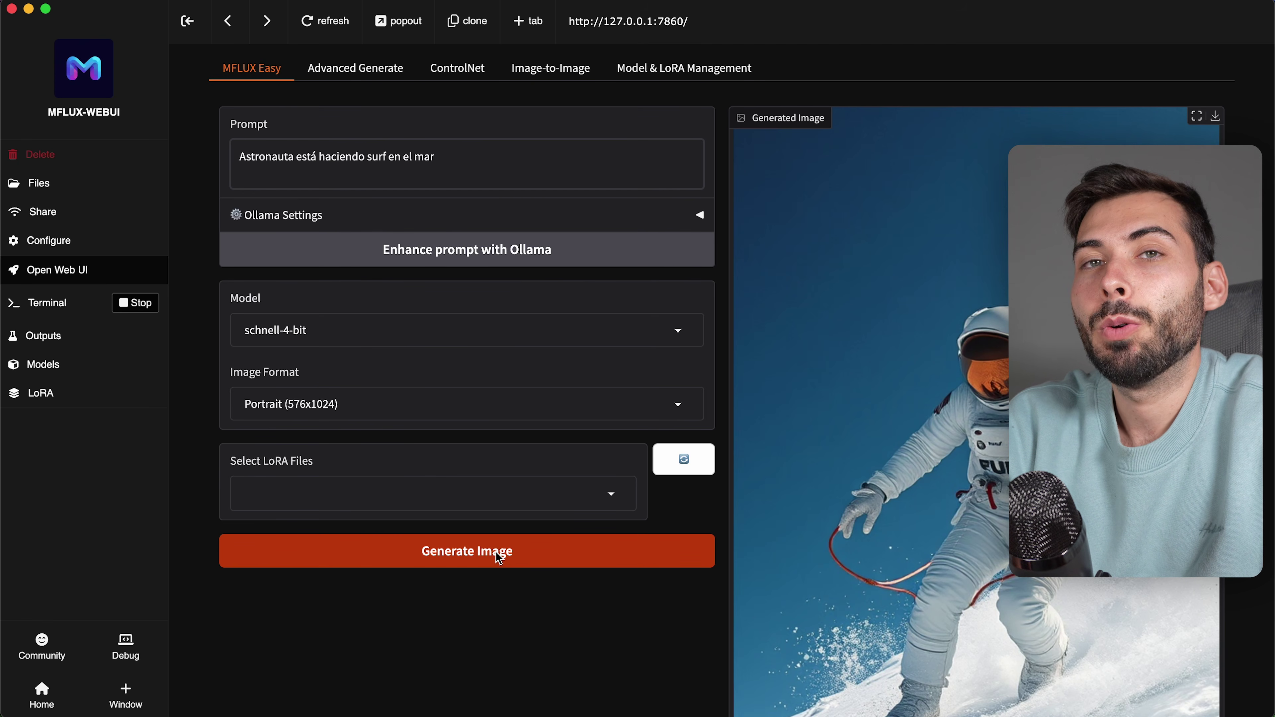
pyautogui.click(496, 552)
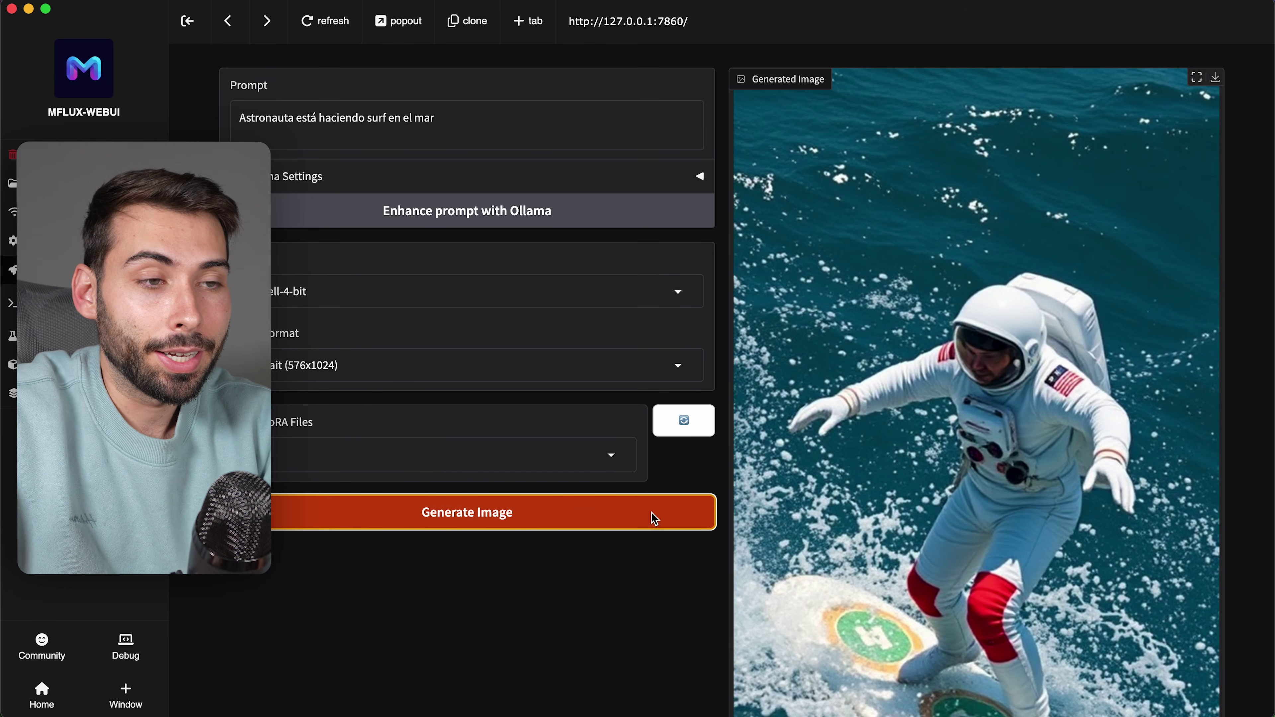
pyautogui.scroll(-5, 1038, 394)
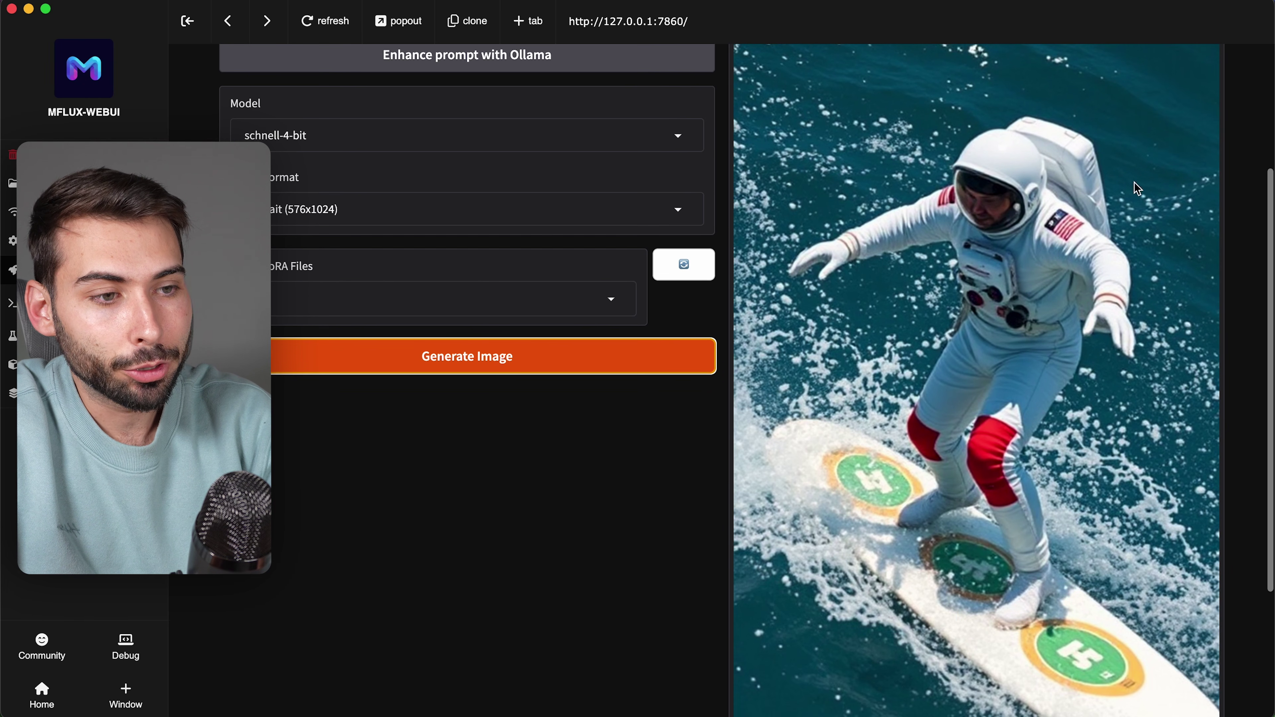
pyautogui.scroll(-5, 963, 381)
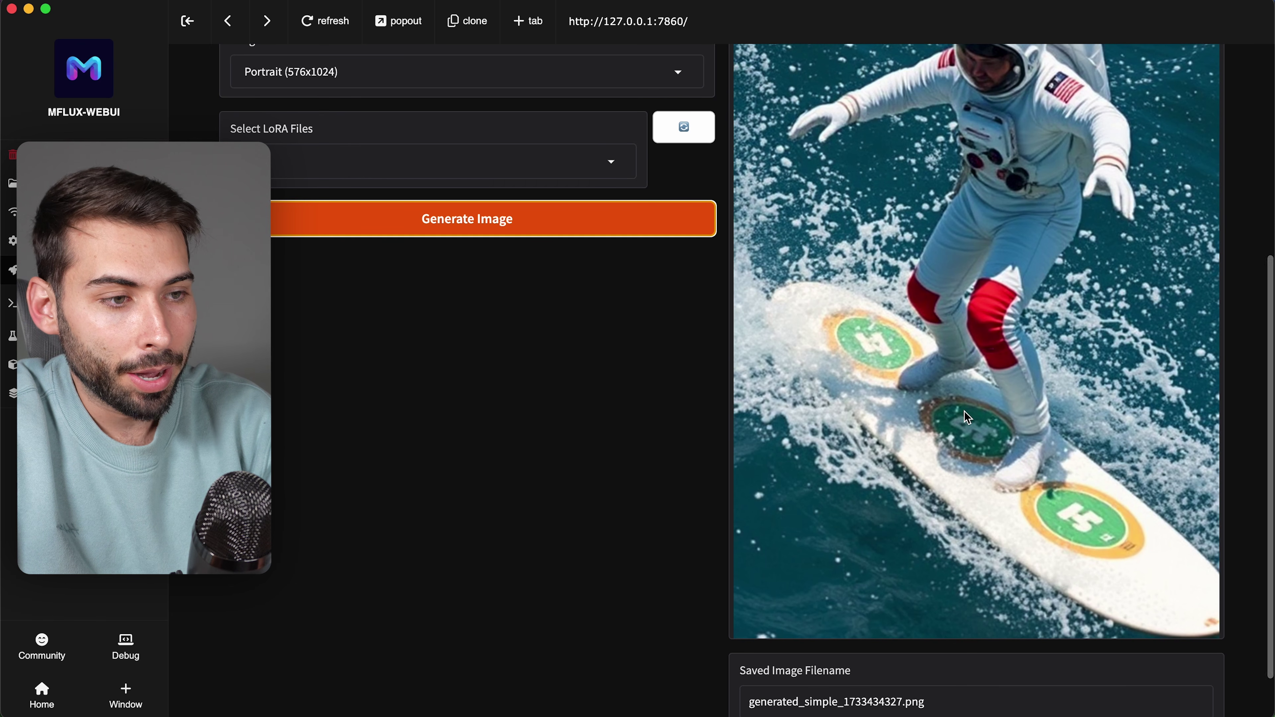
pyautogui.scroll(8, 964, 412)
pyautogui.scroll(3, 964, 411)
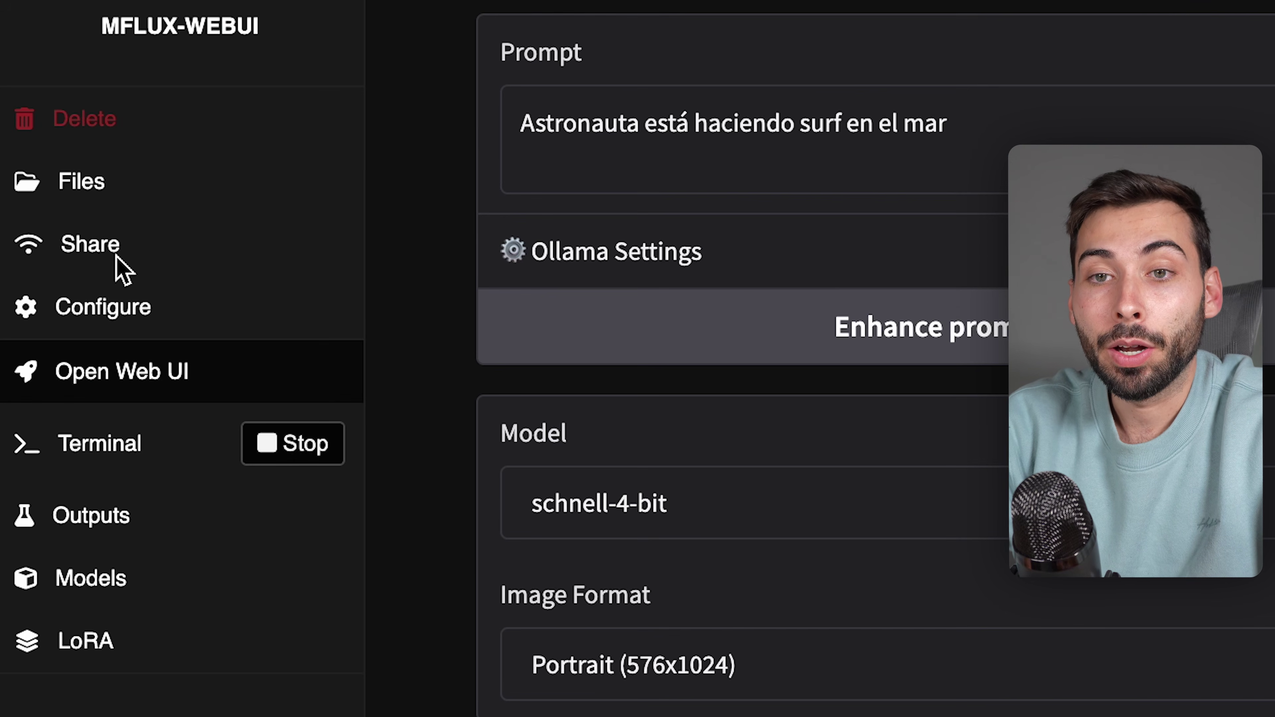
# - Enable Share with Local Network in the sharing settings of MFLUX-WEBUI
pyautogui.click(54, 221)
pyautogui.scroll(-3, 436, 411)
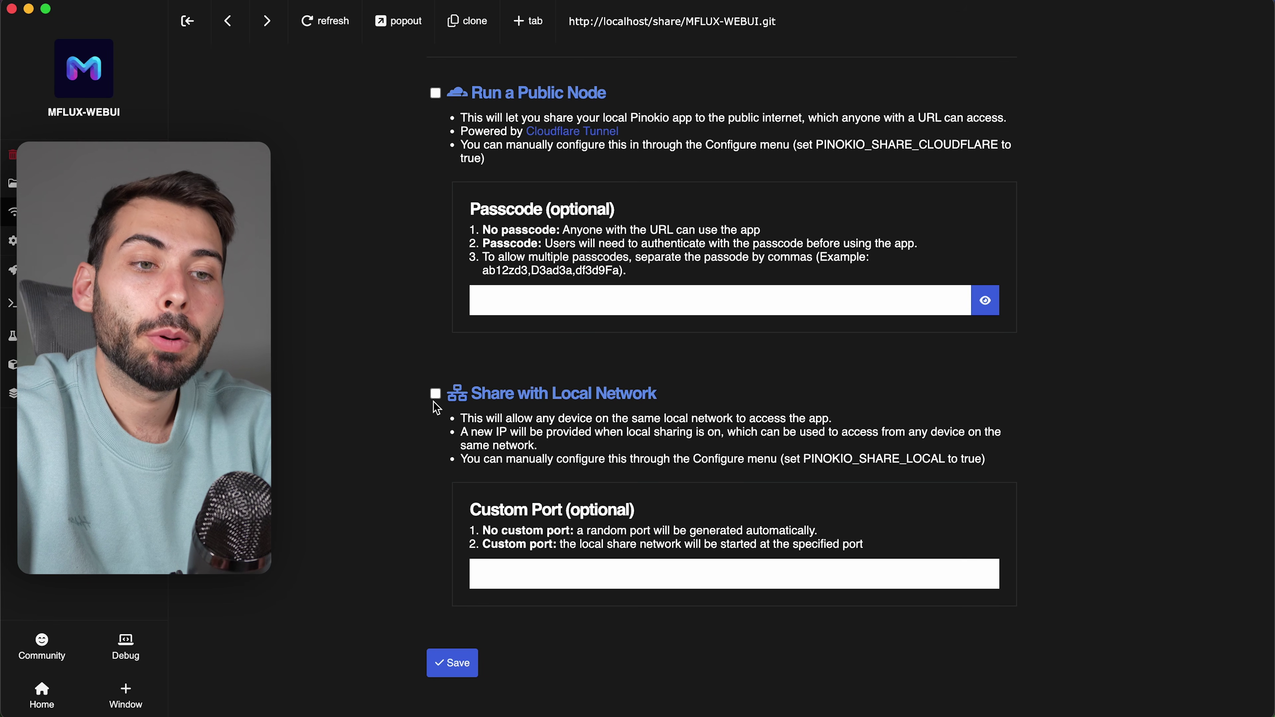
pyautogui.click(435, 396)
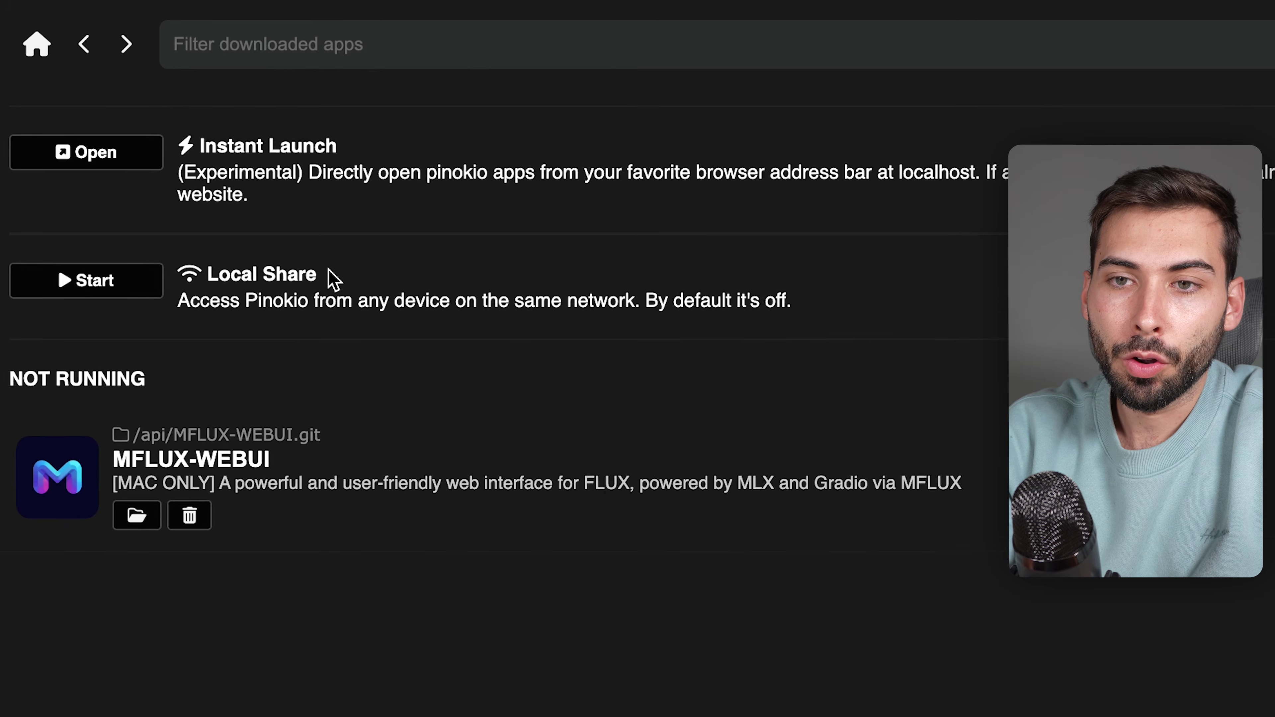
# - Start Local Share from the Pinokio home page and reopen the web interface of MFLUX-WEBUI
pyautogui.click(124, 324)
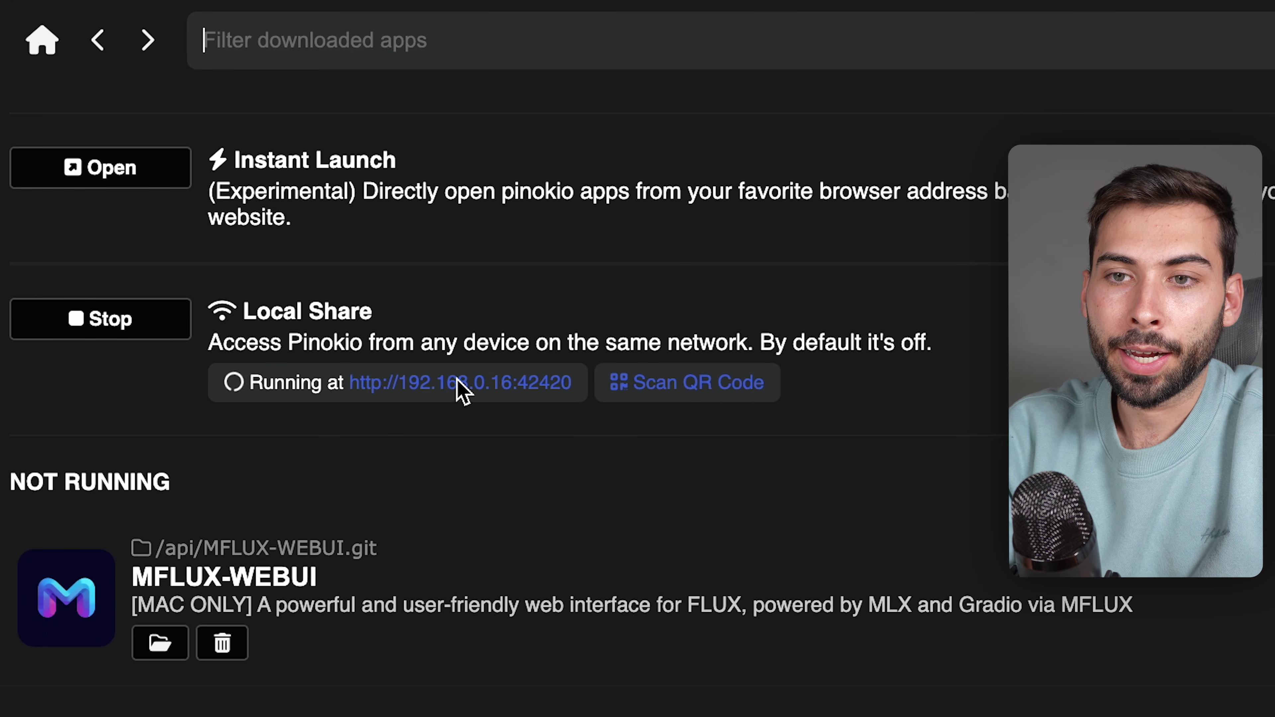
pyautogui.click(486, 611)
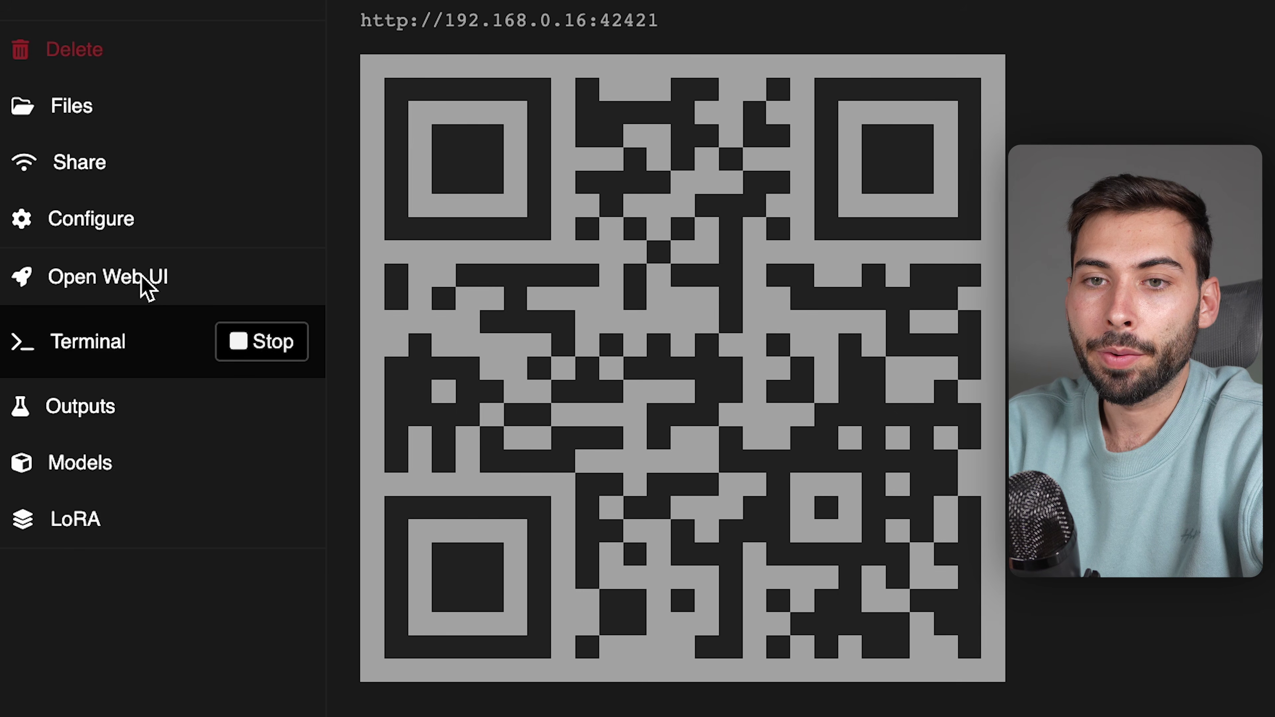
pyautogui.click(142, 276)
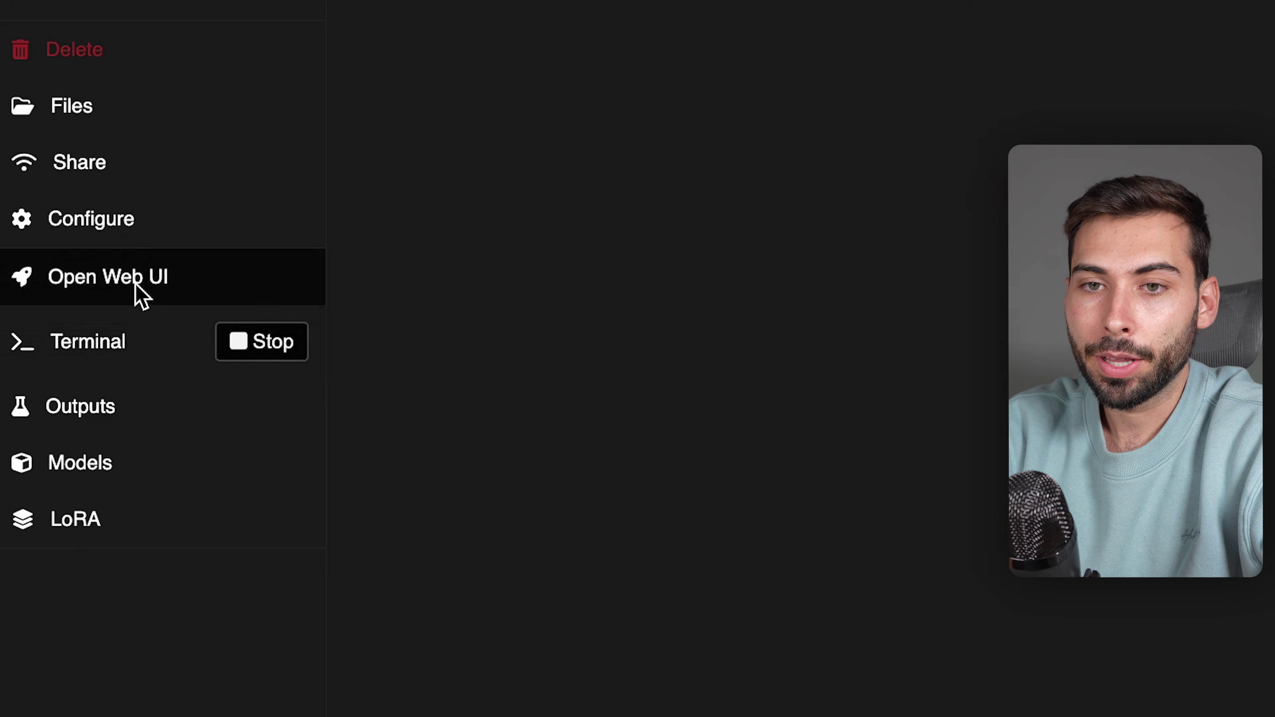
# - Generate an image from the prompt "Una mujer desnuda" with the schnell-4-bit model in Portrait (576x1024) format
pyautogui.click(361, 164)
pyautogui.write('Una mujer desnuda')
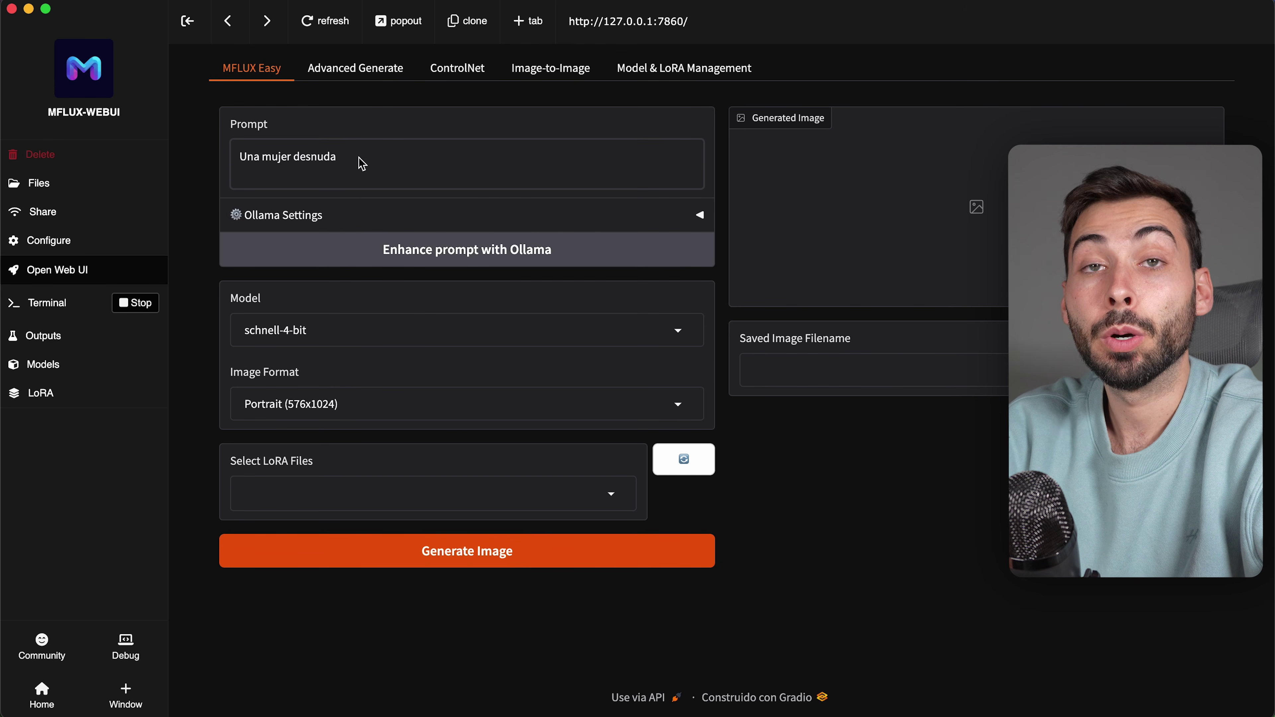
pyautogui.click(465, 552)
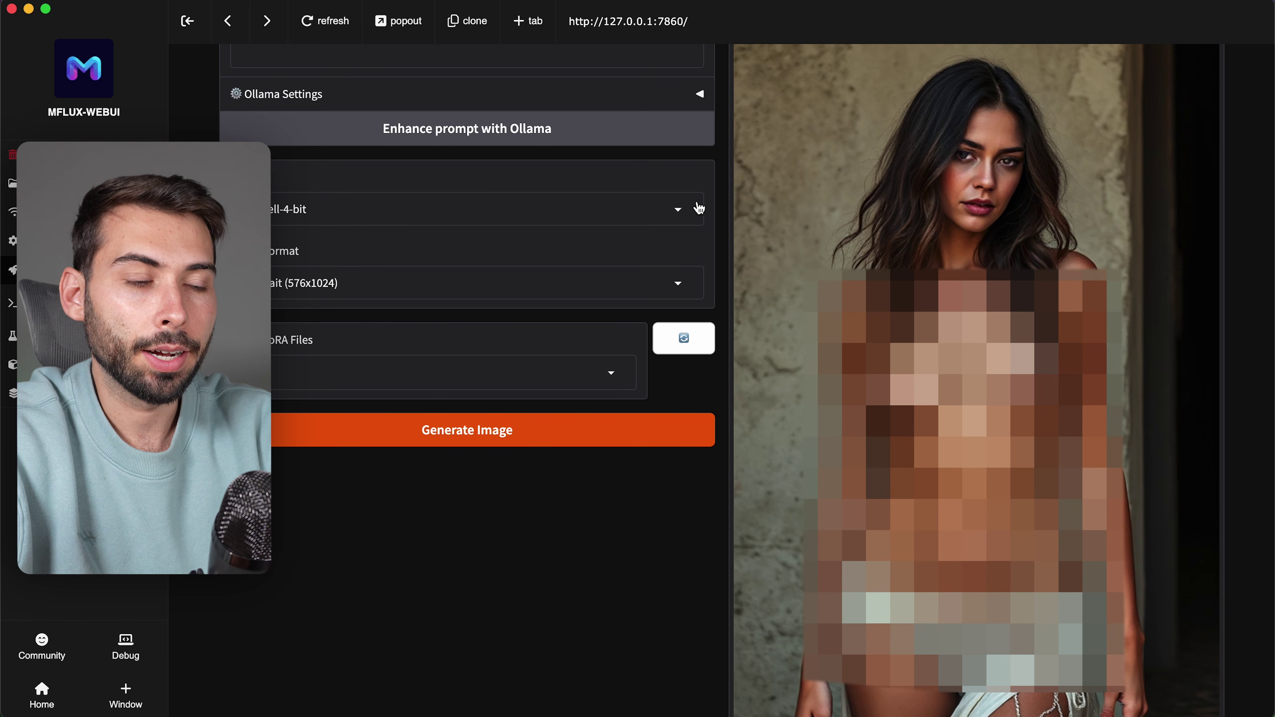
pyautogui.scroll(-1, 698, 208)
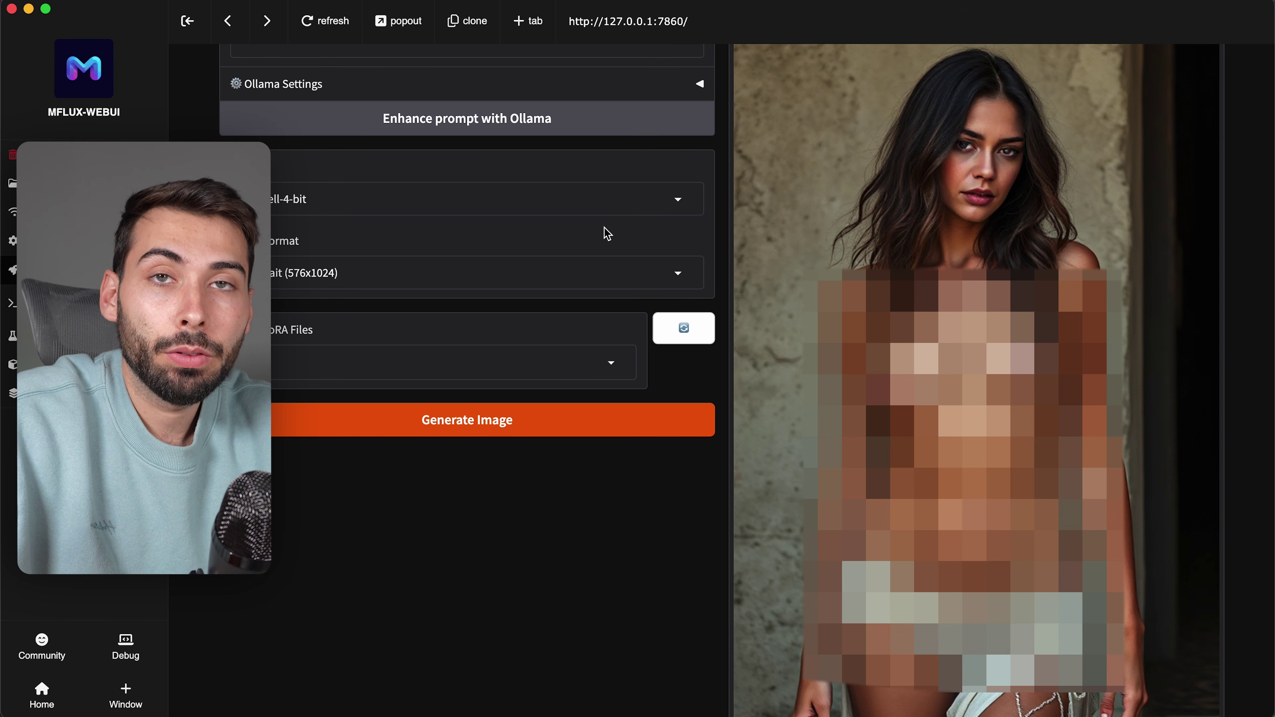
# - Download the generated image to the Descargas folder under the suggested file name
pyautogui.scroll(3, 606, 234)
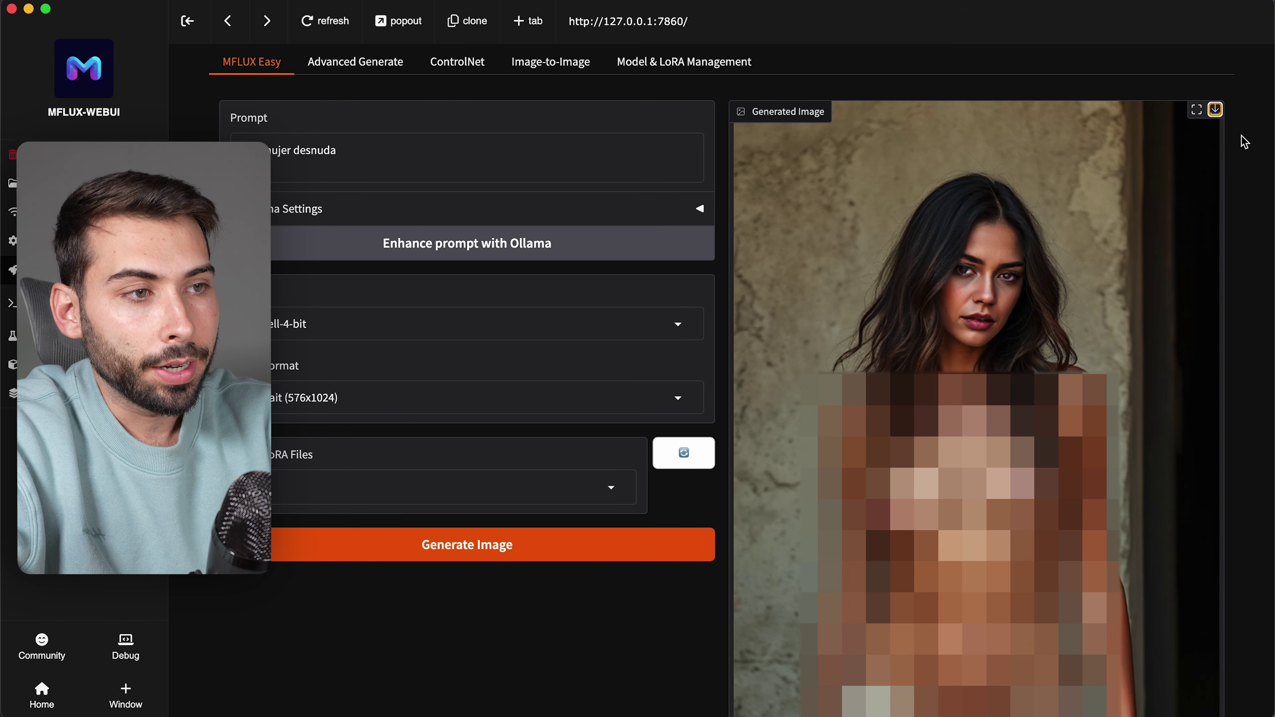
pyautogui.click(1215, 109)
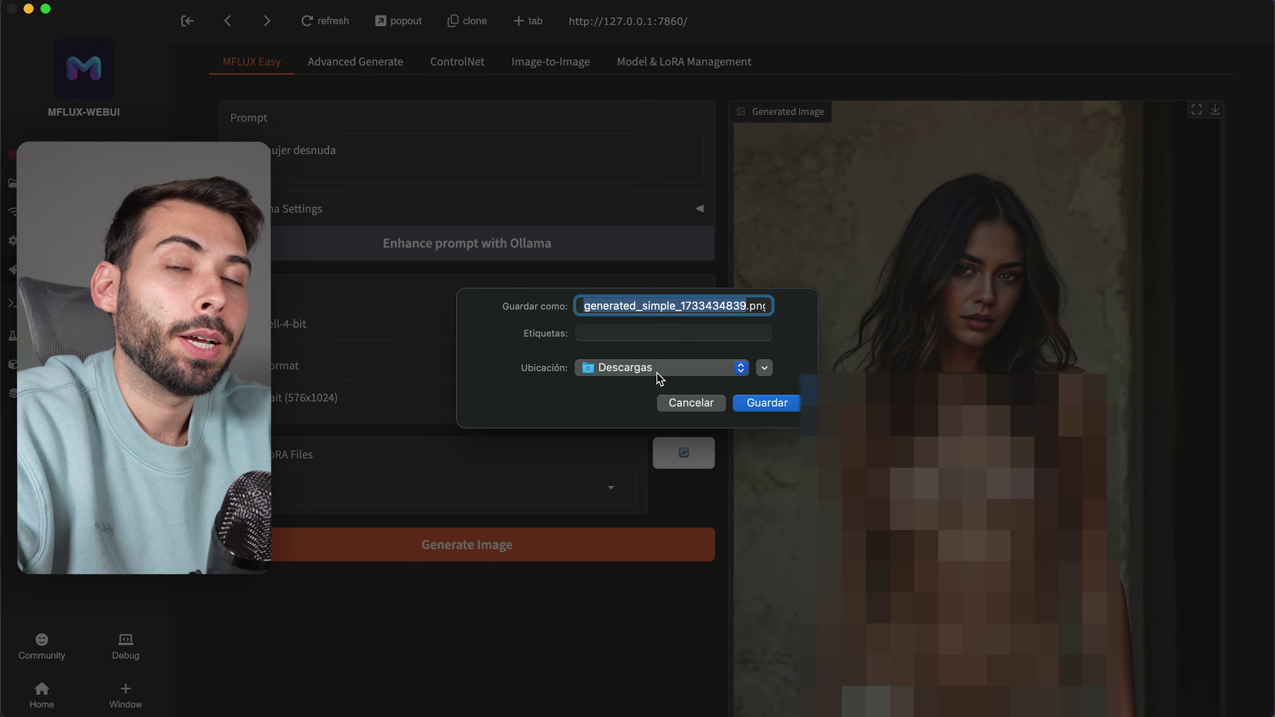
pyautogui.click(776, 407)
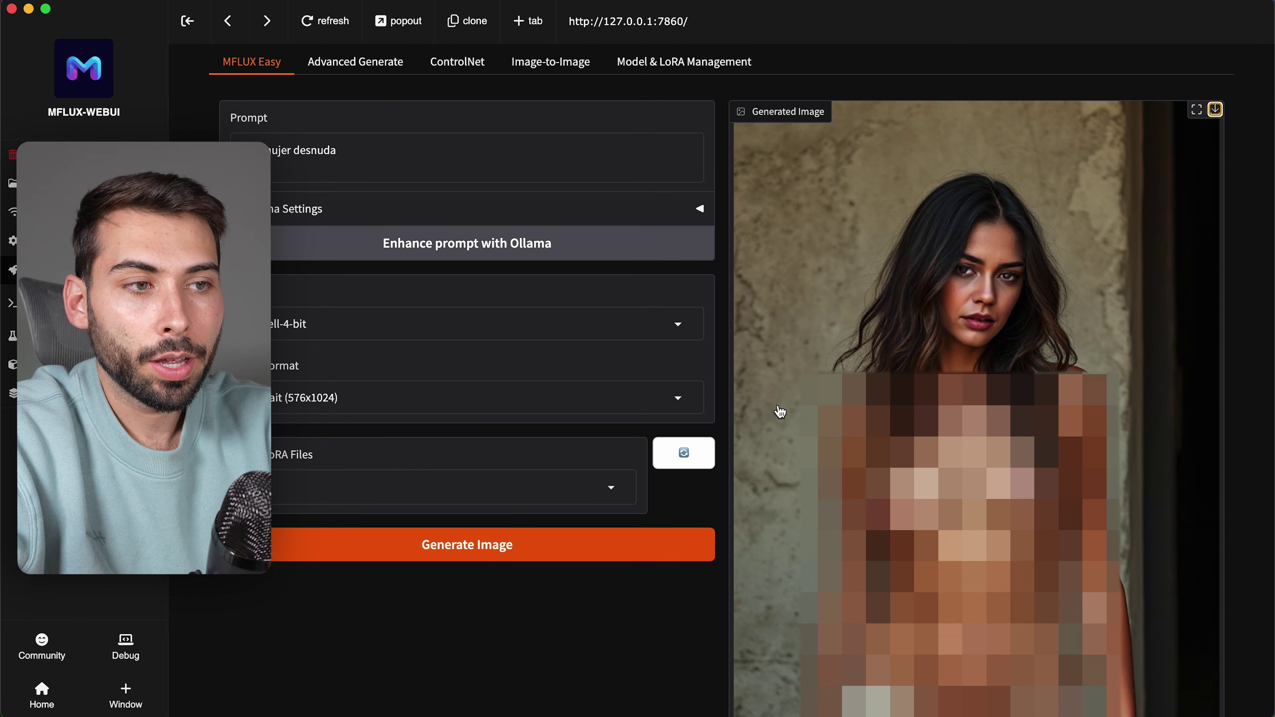